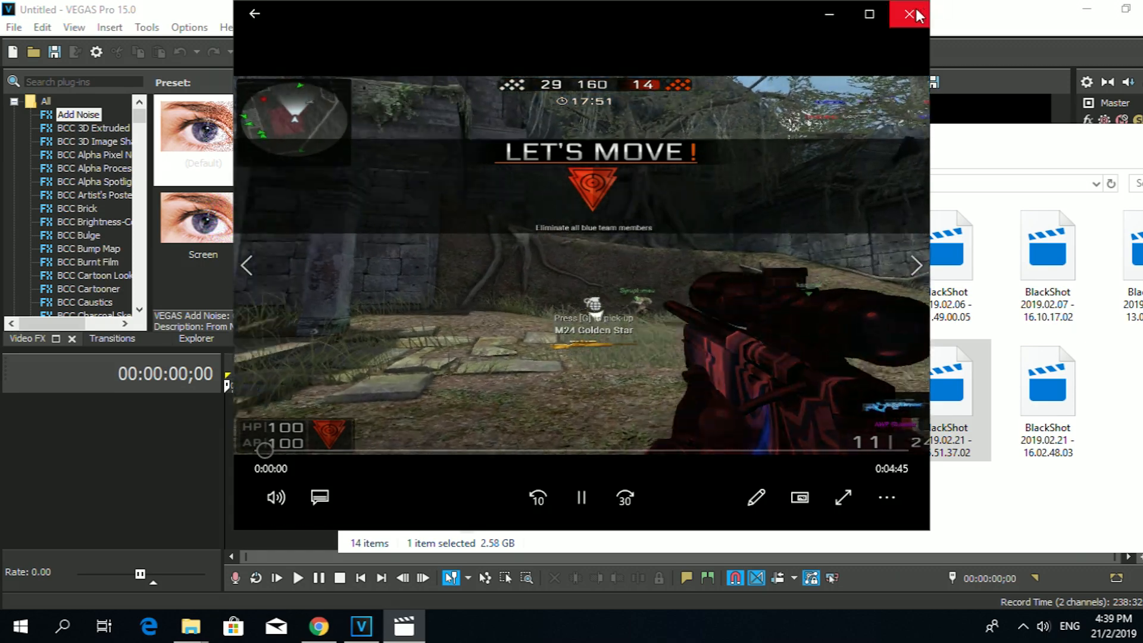
# Add the BlackShot 2019.02.21 - 15.51.37.02 clip to the timeline start without matching the project settings, and adjust its event switches
pyautogui.moveTo(976, 381); pyautogui.dragTo(213, 448)
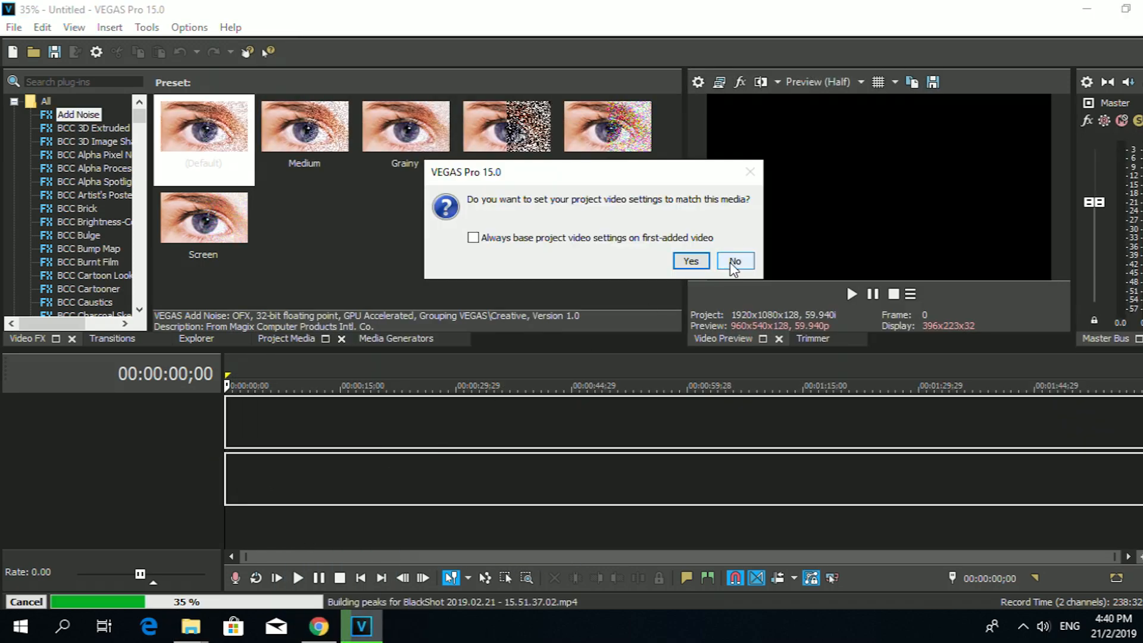
pyautogui.click(735, 260)
pyautogui.rightClick(388, 423)
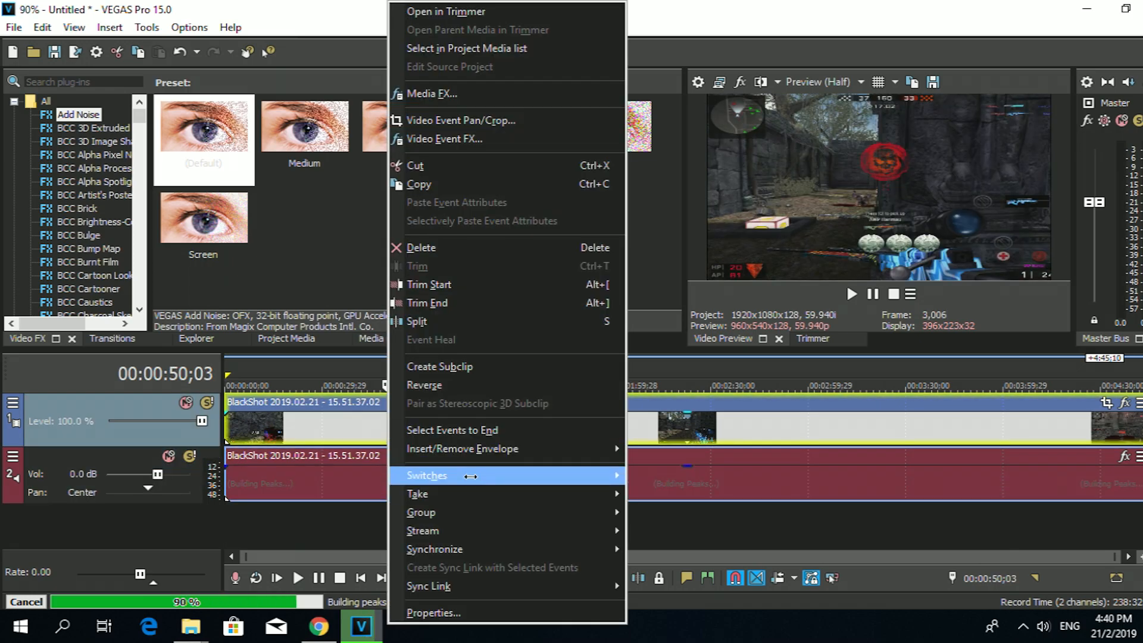
pyautogui.click(667, 538)
pyautogui.rightClick(476, 439)
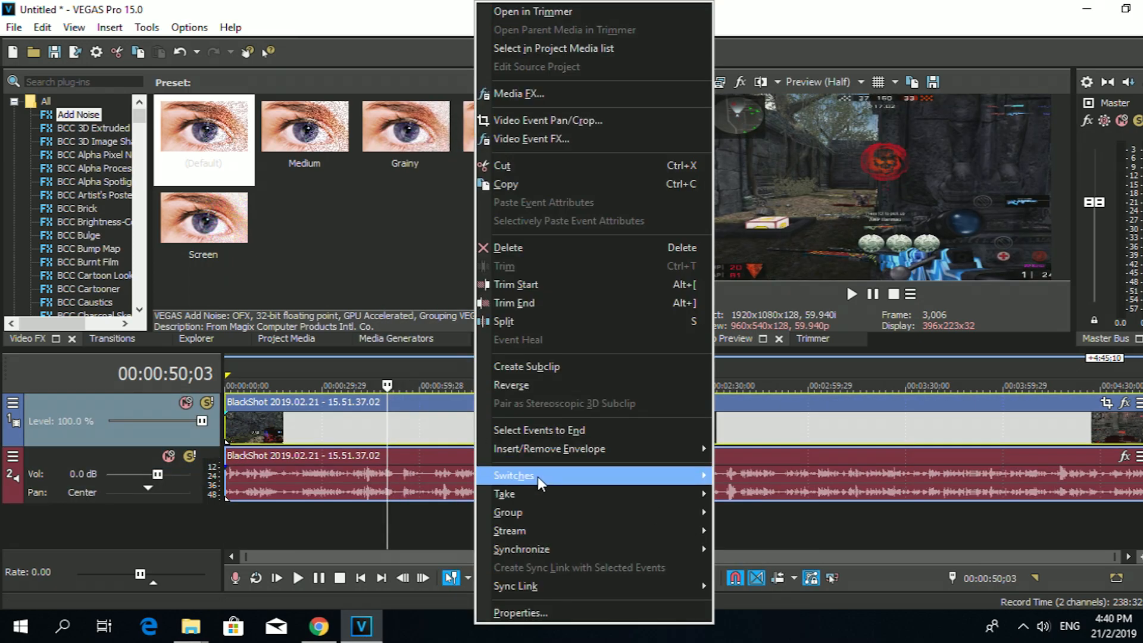
pyautogui.click(792, 621)
# Cut off the gameplay clip's first part up to about 00:01:56;18 and move the remaining footage to the timeline start
pyautogui.moveTo(385, 423); pyautogui.dragTo(603, 503)
pyautogui.press('s')
pyautogui.click(554, 424)
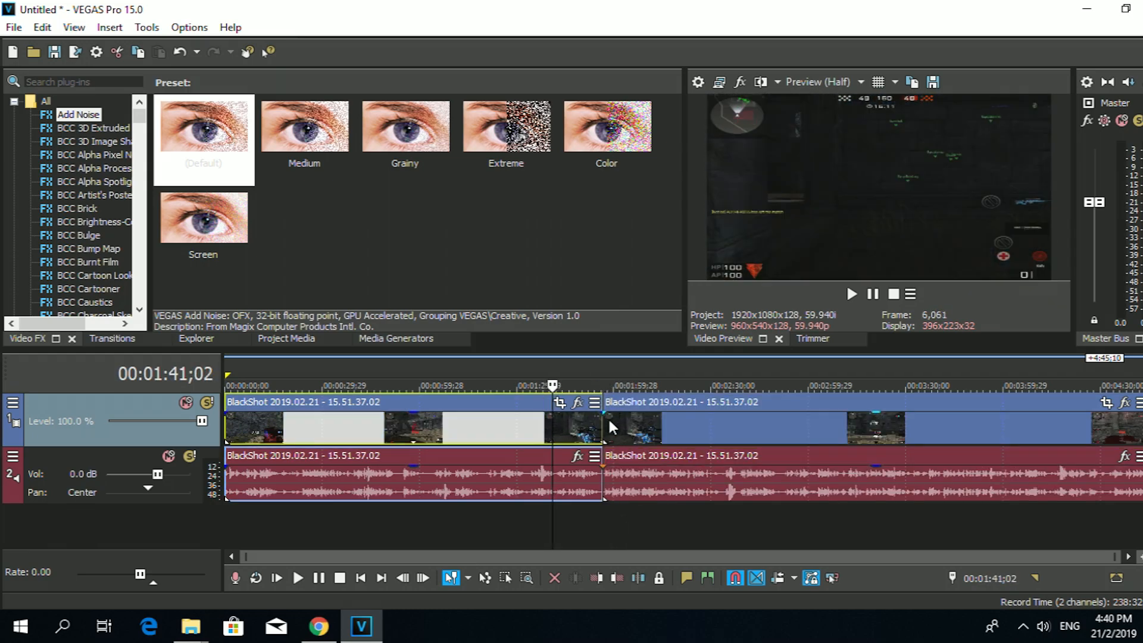
pyautogui.doubleClick(479, 426)
pyautogui.press('Delete')
pyautogui.hotkey('ctrl', 'Home')
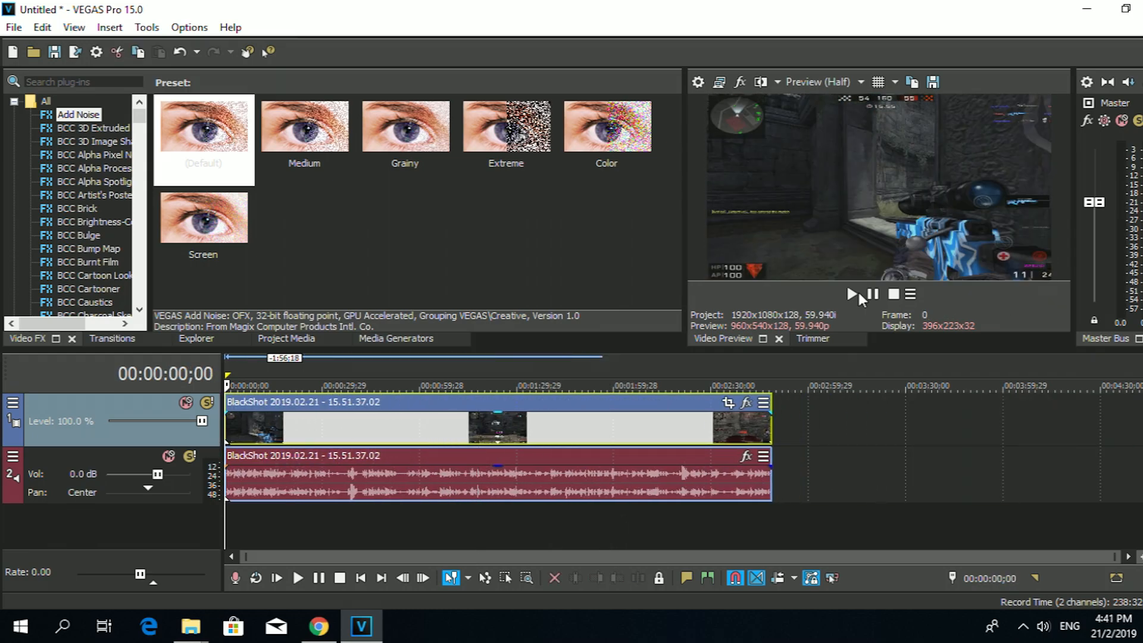
# Trim the gameplay clip's opening up to about 00:00:01;18 and move the remainder back to the timeline start
pyautogui.press('space')
pyautogui.click(230, 420)
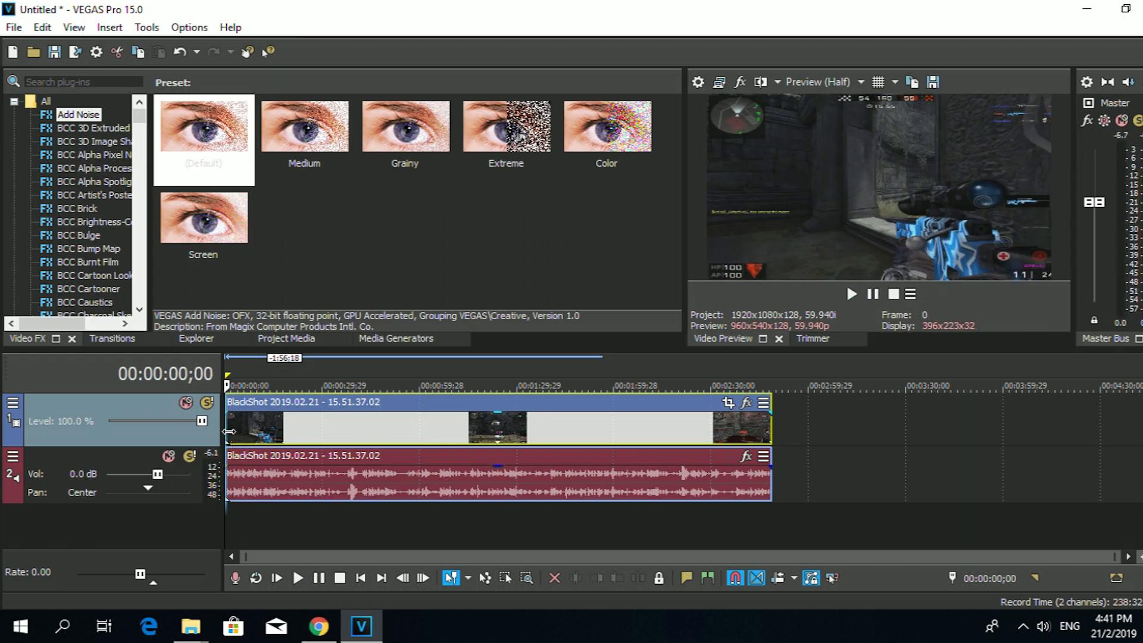
pyautogui.click(403, 579)
pyautogui.click(419, 578)
pyautogui.click(419, 577)
pyautogui.scroll(3, 294, 431)
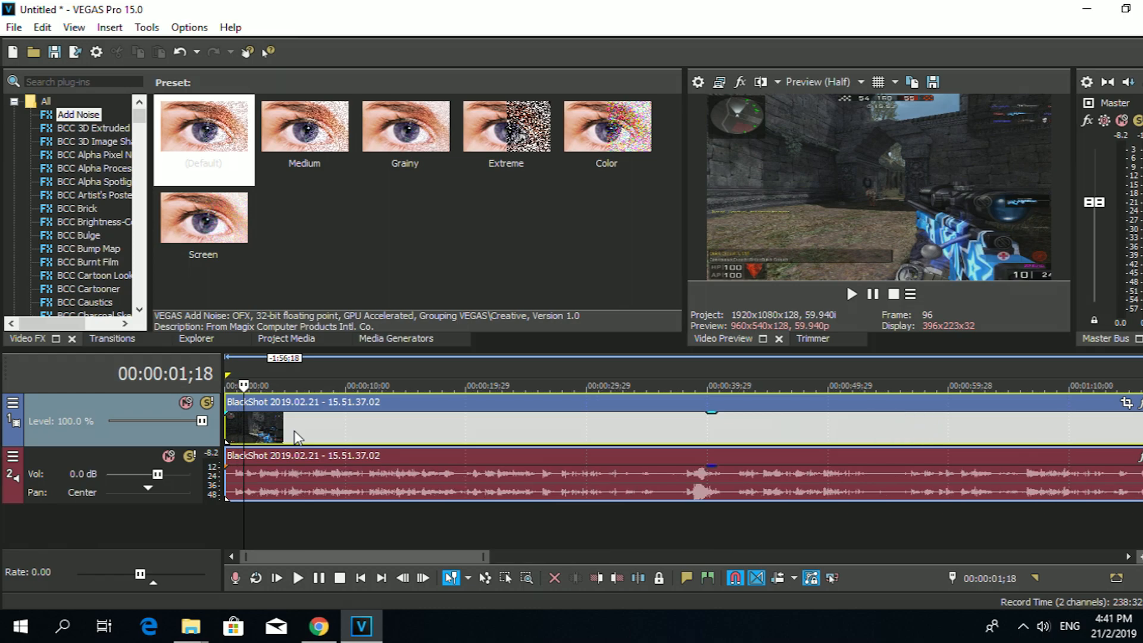
pyautogui.press('s')
pyautogui.click(234, 426)
pyautogui.press('Delete')
pyautogui.moveTo(248, 424); pyautogui.dragTo(229, 422)
# Switch to the desktop, minimize the awp and BlackShot folder windows, and open a new File Explorer window
pyautogui.click(362, 626)
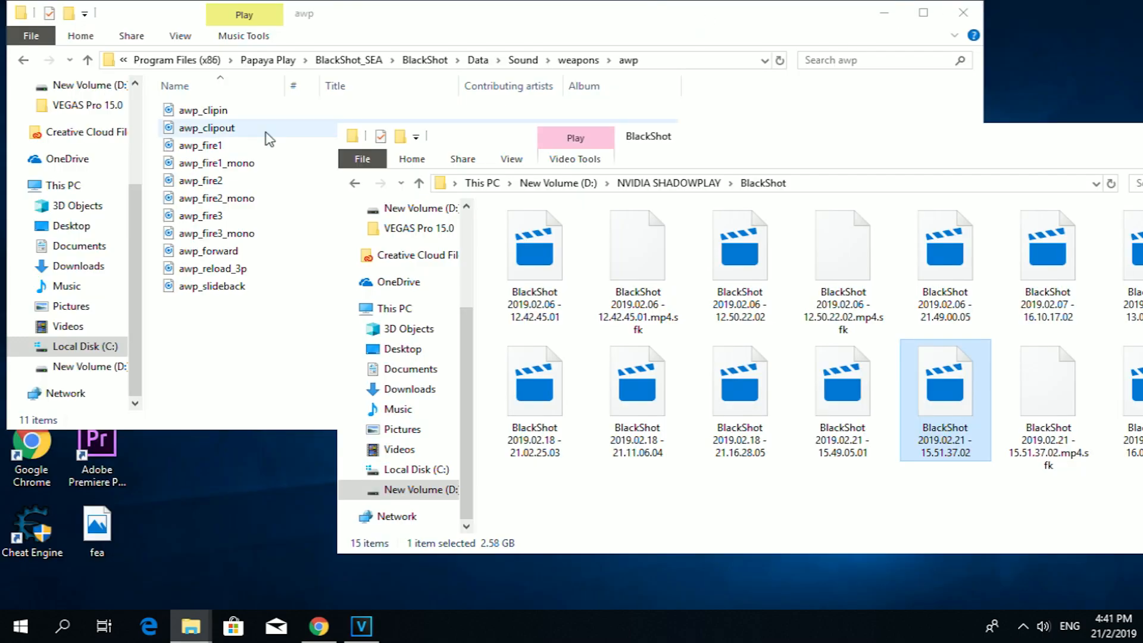
pyautogui.click(884, 12)
pyautogui.moveTo(847, 153); pyautogui.dragTo(561, 156)
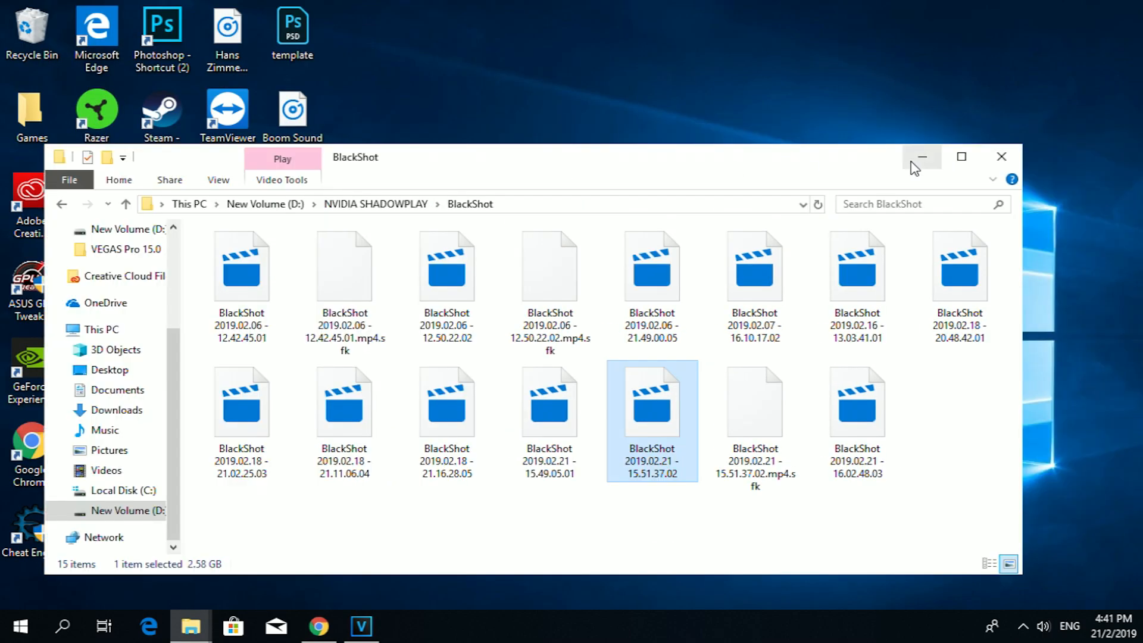
pyautogui.click(922, 161)
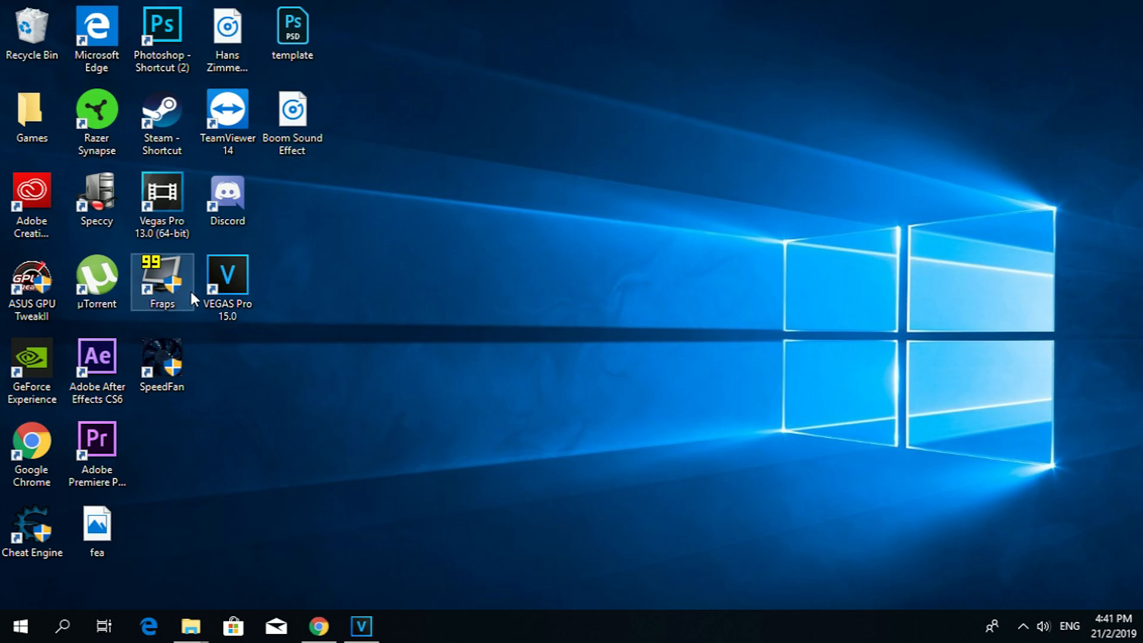
pyautogui.rightClick(191, 626)
pyautogui.click(163, 533)
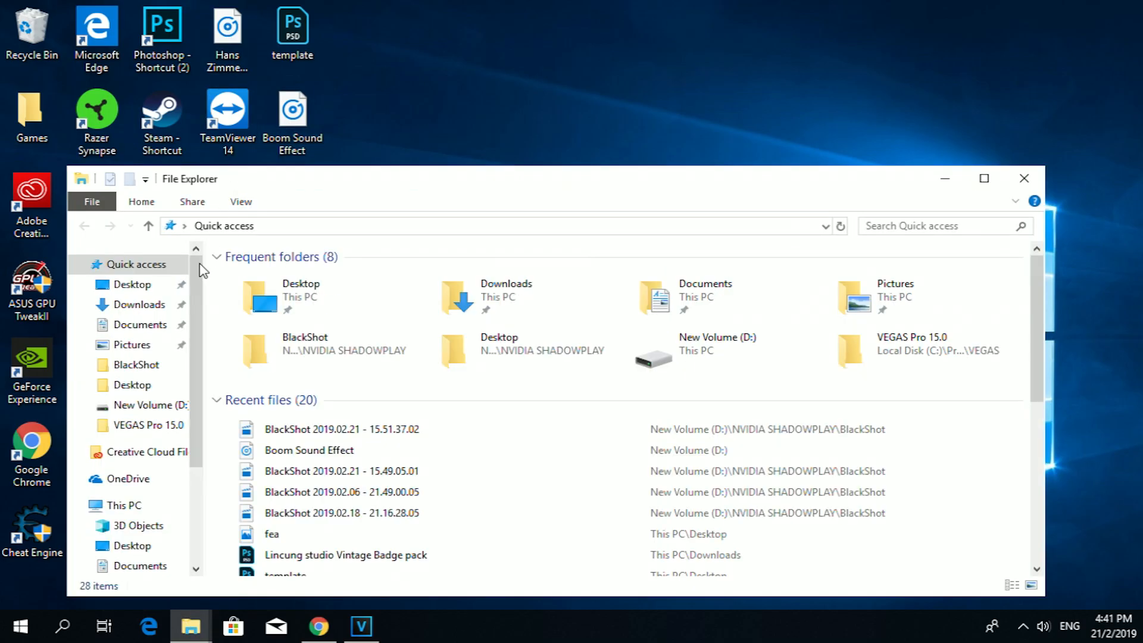
# Add Yelle - Comme Un Enfant (CENOB1TE Remix) from the Downloads folder to VEGAS Pro as a new audio track at the timeline start
pyautogui.click(142, 304)
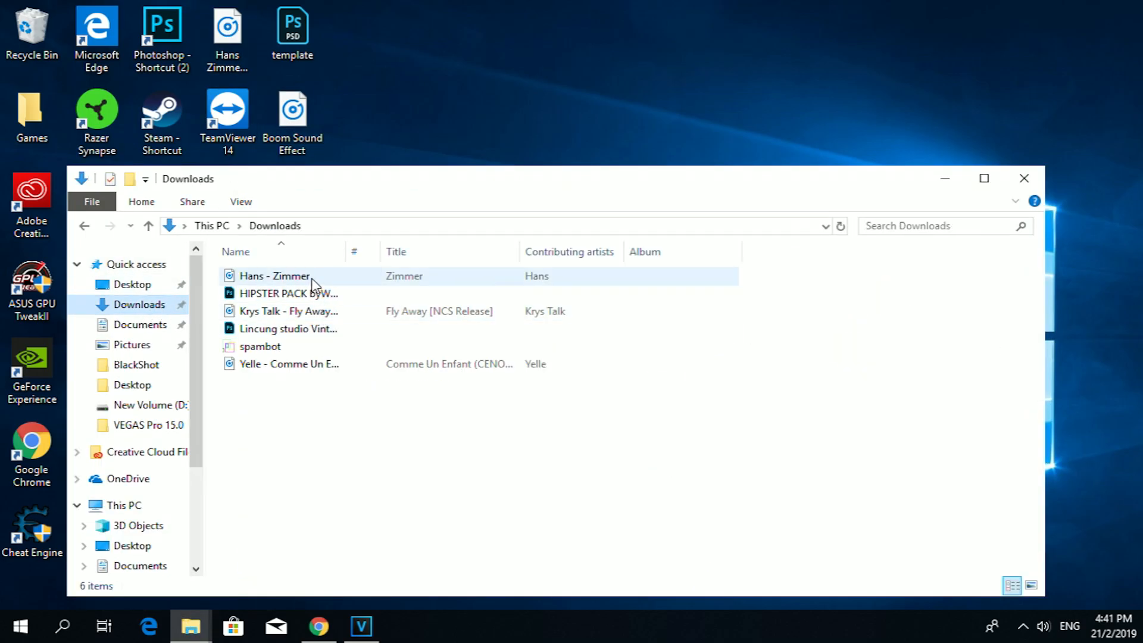
pyautogui.click(315, 369)
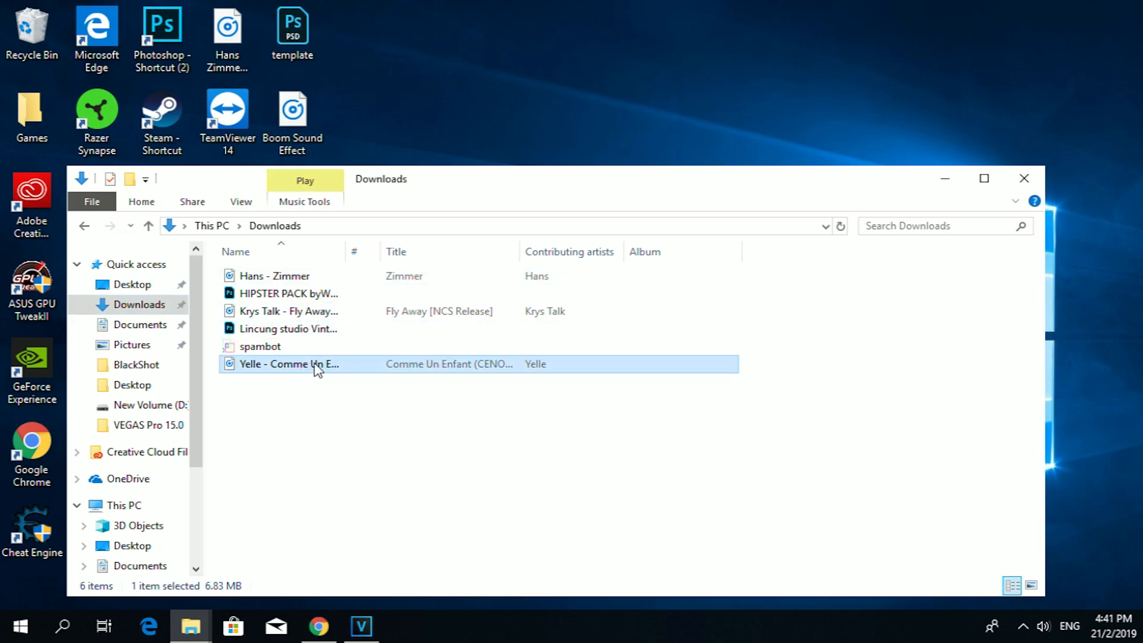
pyautogui.moveTo(307, 370); pyautogui.dragTo(221, 514)
# Play the song with the footage from several timeline positions to examine where its beat drop falls
pyautogui.scroll(2, 179, 476)
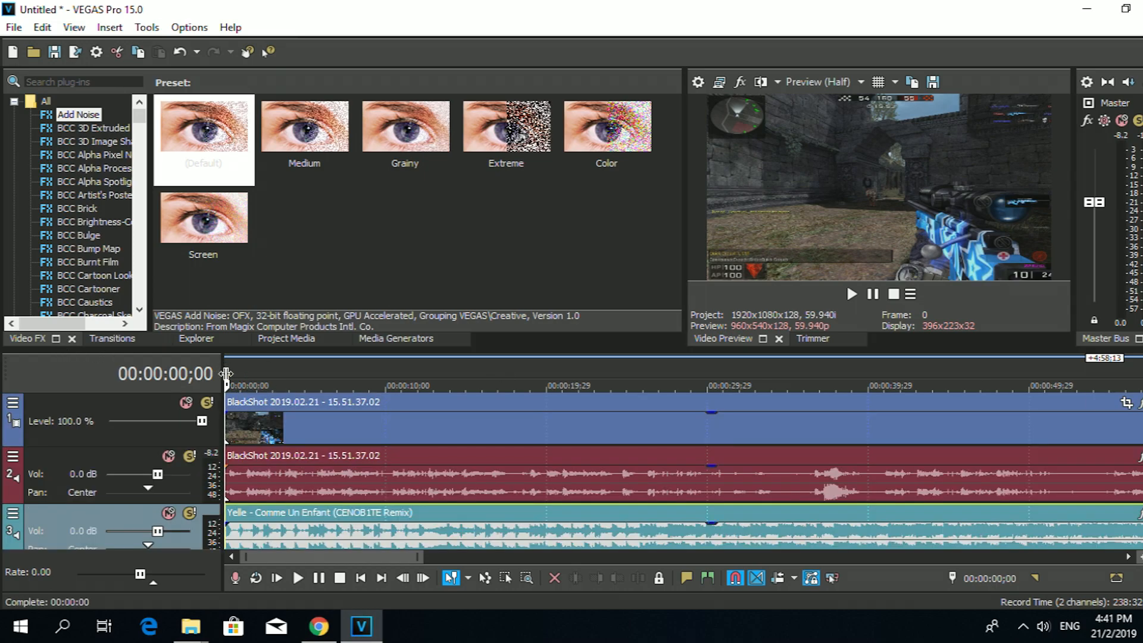
pyautogui.moveTo(229, 379); pyautogui.dragTo(493, 380)
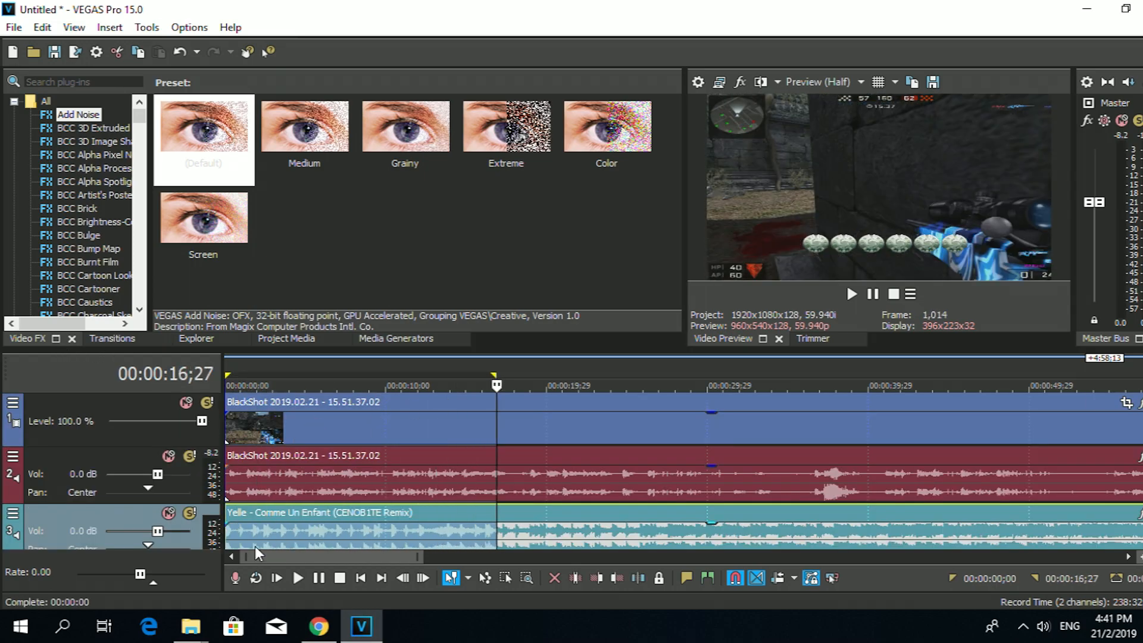
pyautogui.click(234, 534)
pyautogui.scroll(-2, 250, 533)
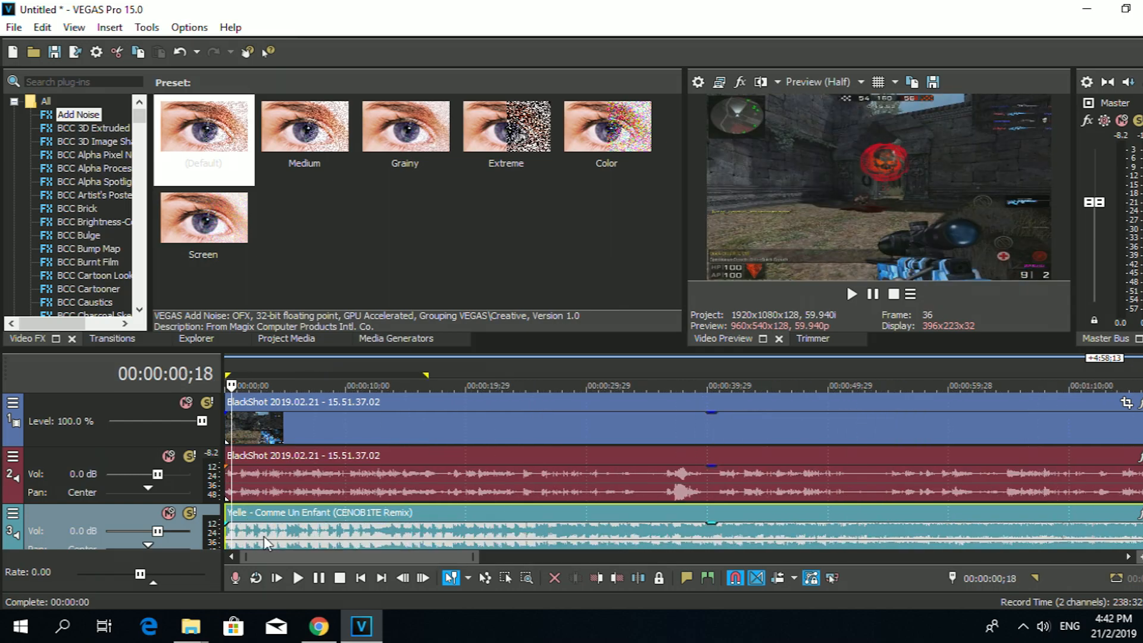
pyautogui.scroll(2, 263, 536)
pyautogui.click(682, 470)
pyautogui.scroll(-3, 756, 452)
pyautogui.press('space')
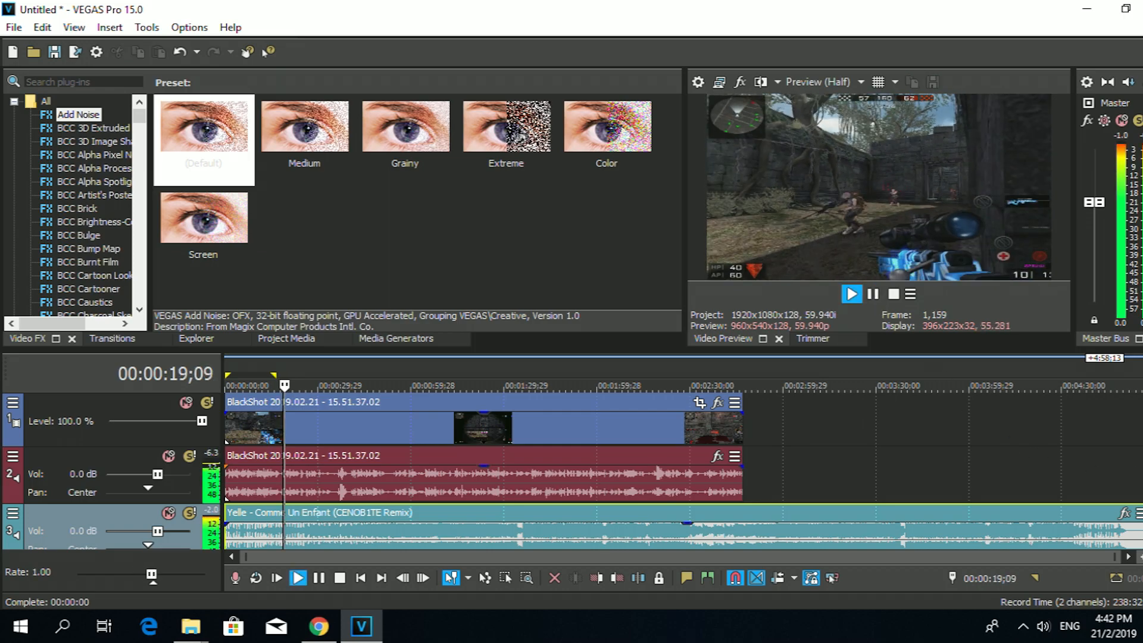
pyautogui.click(720, 531)
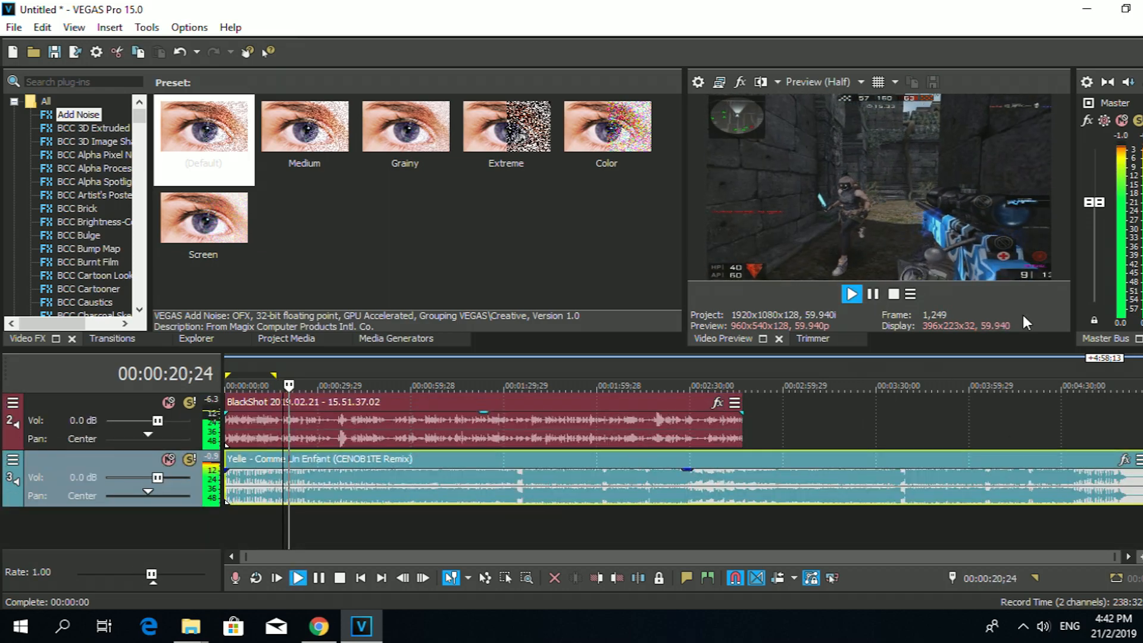
pyautogui.click(873, 293)
pyautogui.click(500, 484)
pyautogui.click(880, 295)
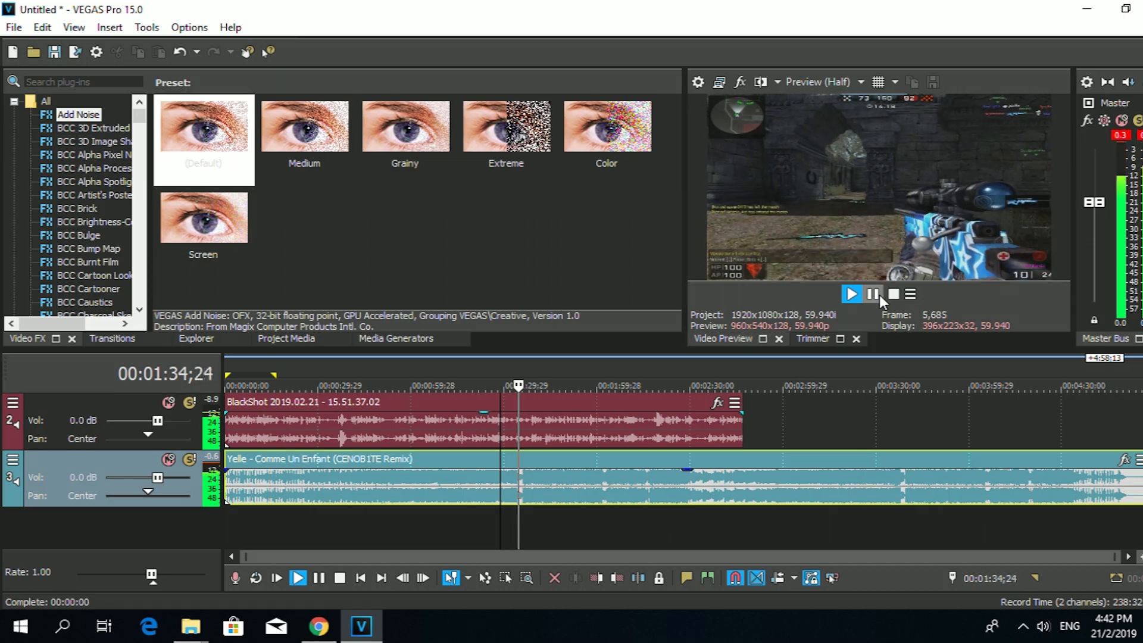
pyautogui.click(880, 295)
# Split the Yelle song at the beat drop at 00:01:36;03
pyautogui.scroll(10, 497, 518)
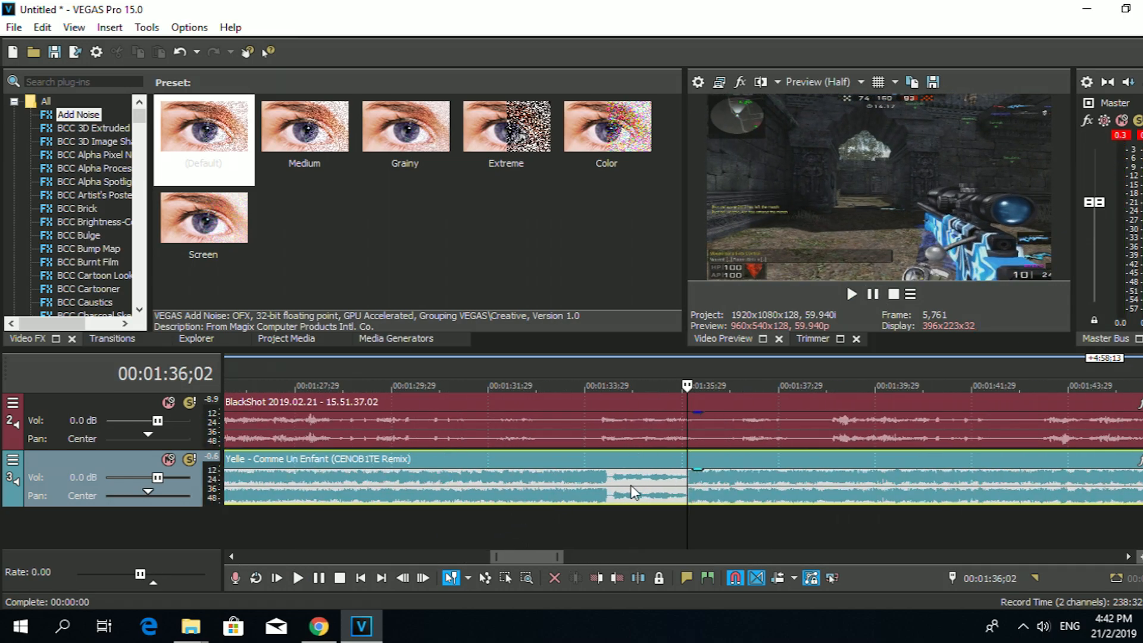
pyautogui.click(691, 484)
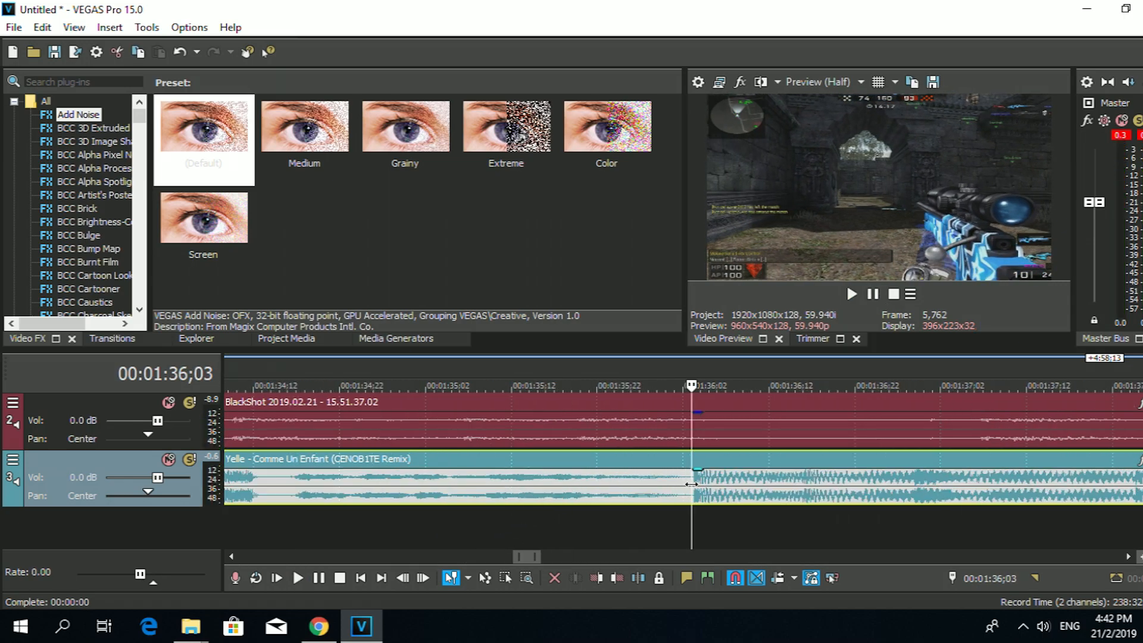
pyautogui.scroll(4, 691, 484)
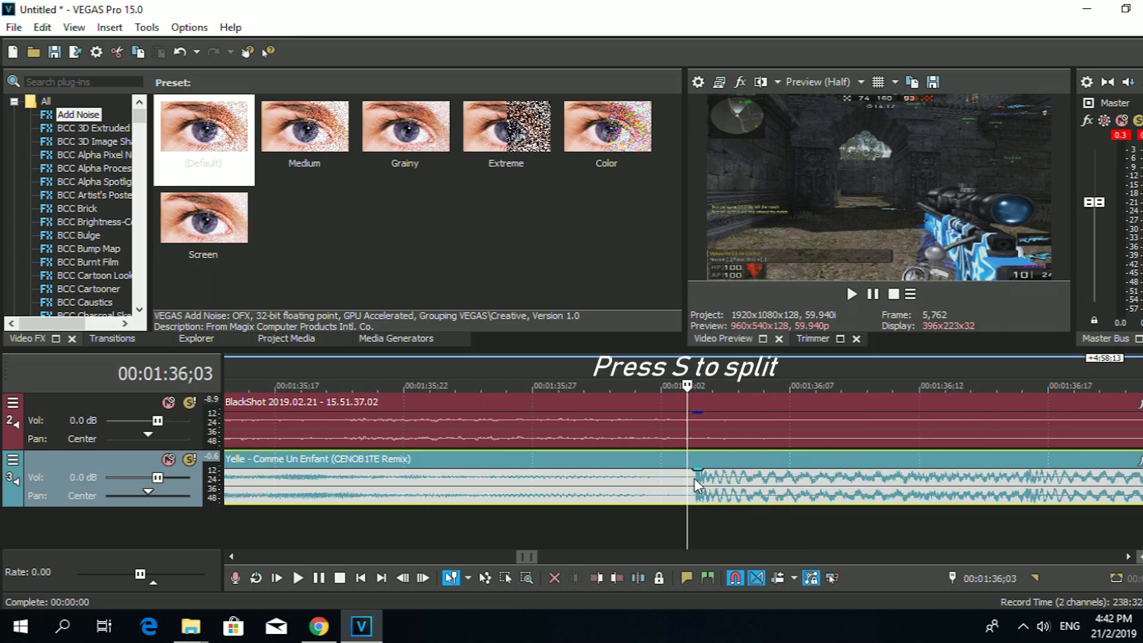
pyautogui.click(694, 482)
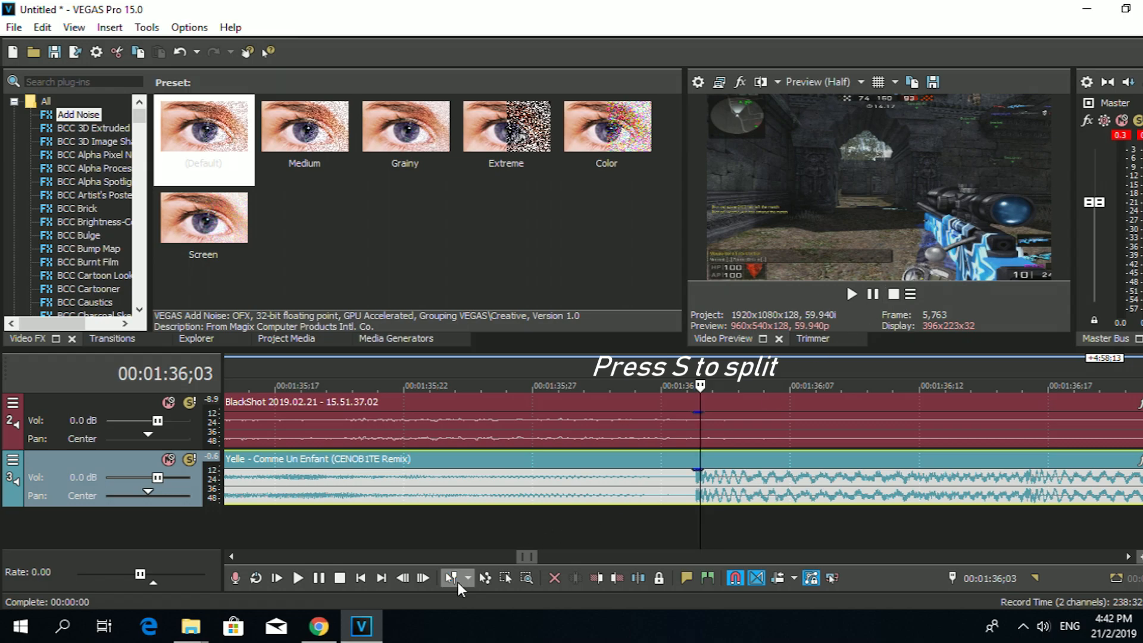
pyautogui.click(405, 578)
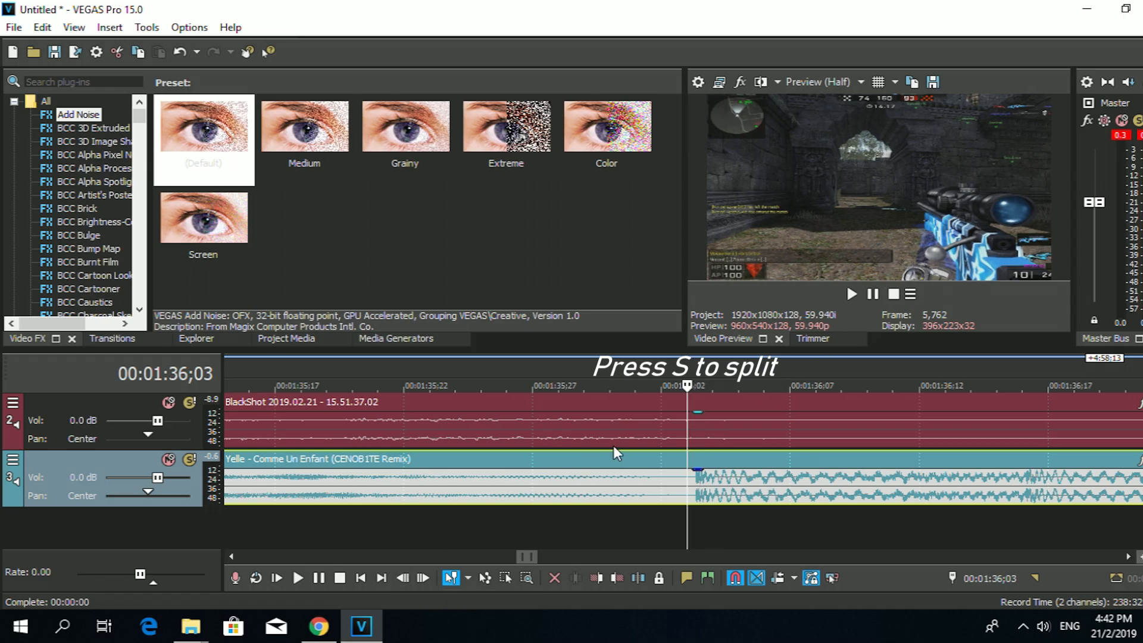
pyautogui.scroll(-2, 631, 462)
pyautogui.press('s')
# Delete the part of the Yelle song before the split
pyautogui.scroll(-6, 678, 488)
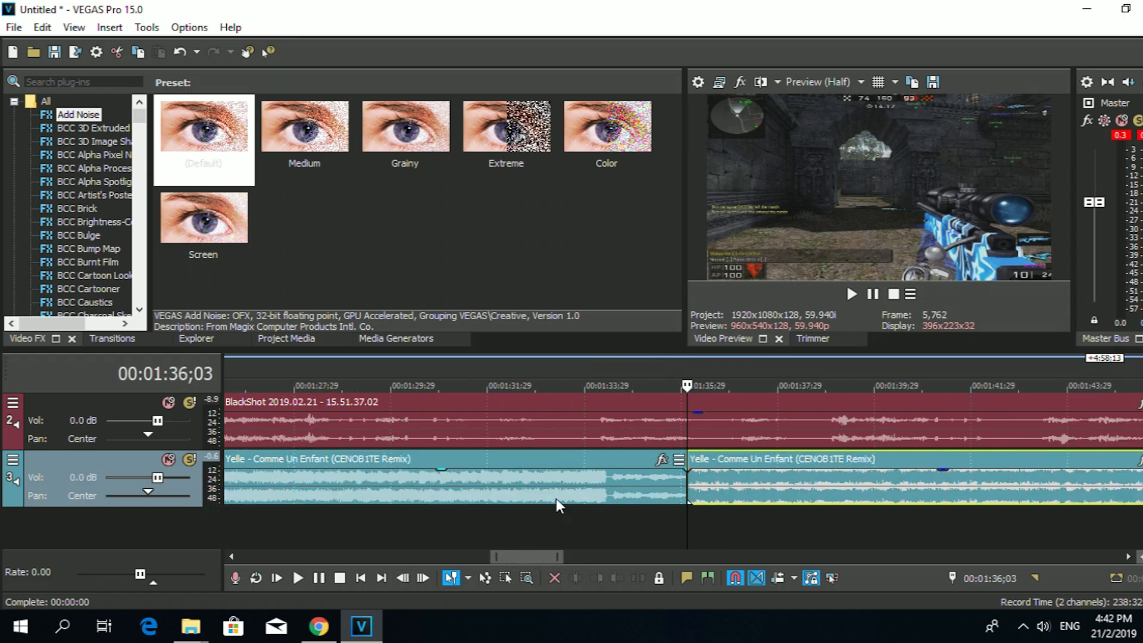
pyautogui.click(516, 474)
pyautogui.press('Delete')
pyautogui.scroll(-5, 791, 482)
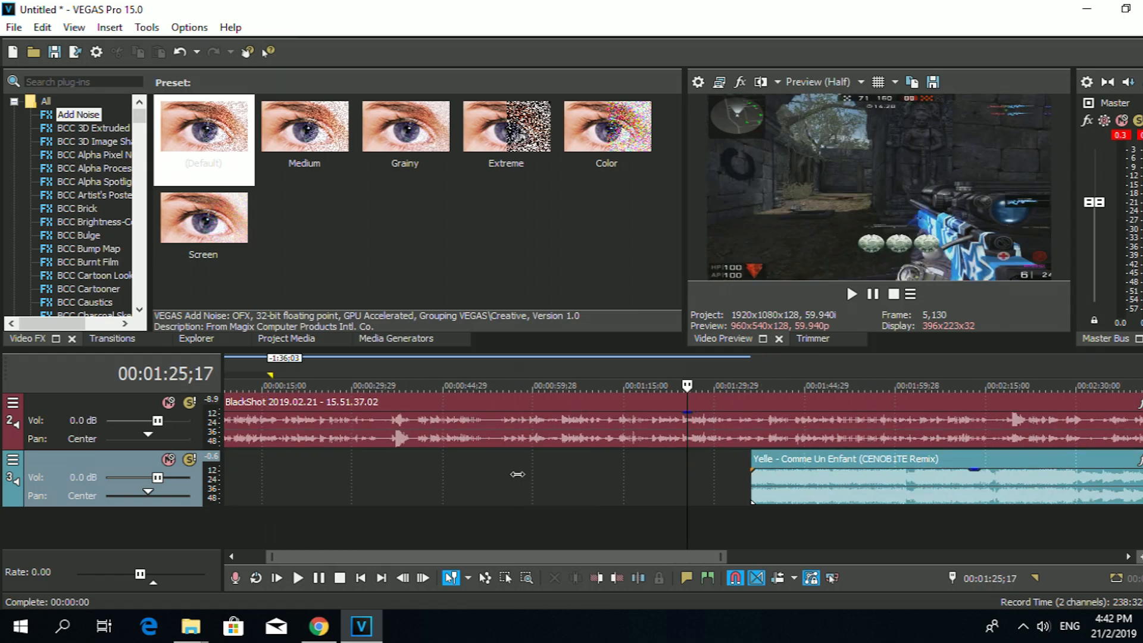
# Play the start of the remaining song section and move the section about 52:28 earlier on the timeline
pyautogui.click(530, 484)
pyautogui.click(852, 294)
pyautogui.click(873, 294)
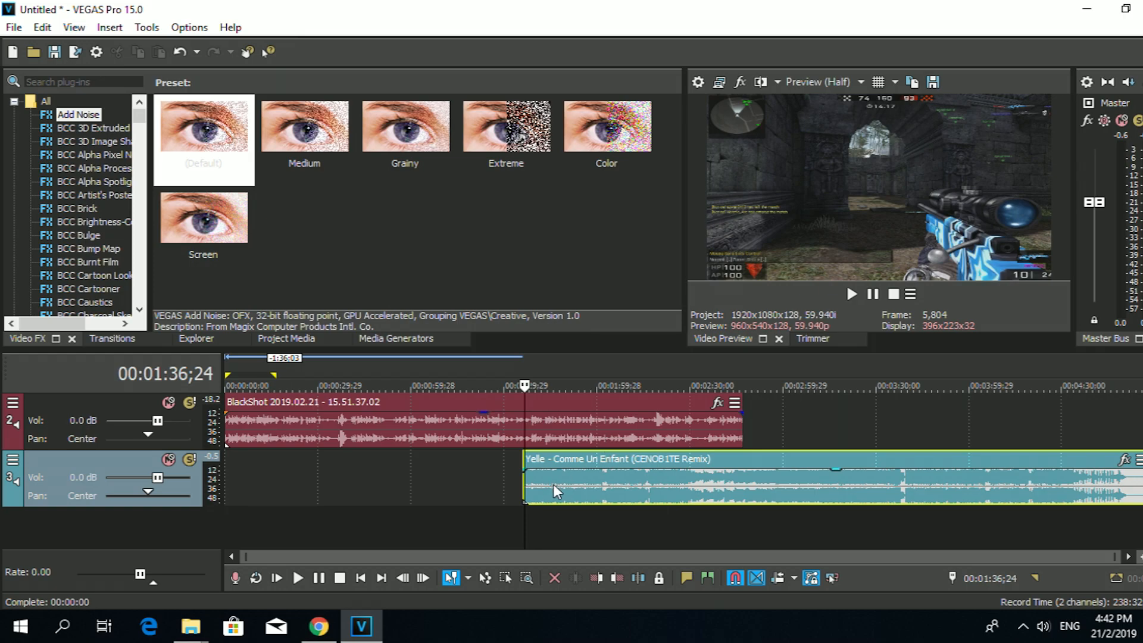
pyautogui.moveTo(588, 477); pyautogui.dragTo(422, 480)
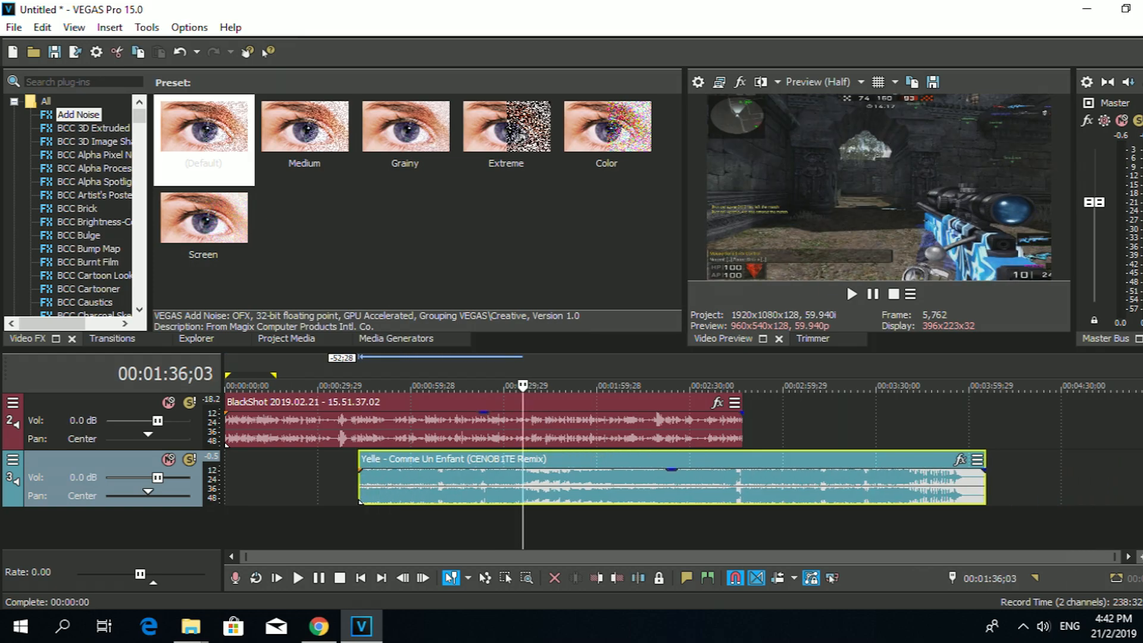
pyautogui.scroll(1, 428, 495)
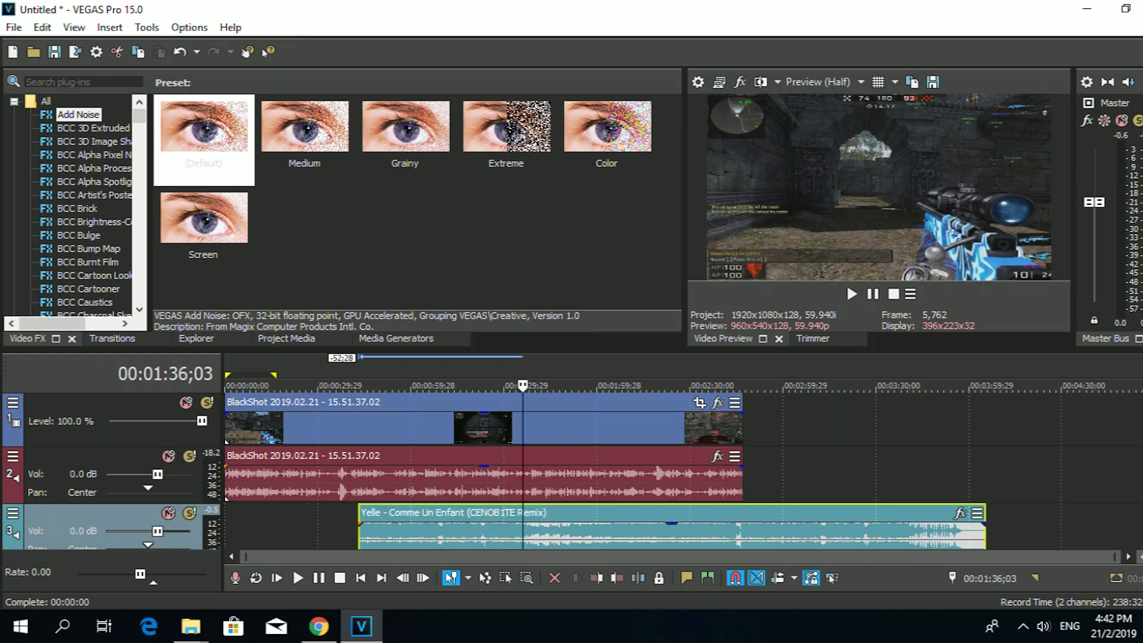
# Play the beginning of the gameplay clip to examine when the first gunshot happens
pyautogui.click(233, 428)
pyautogui.scroll(3, 234, 428)
pyautogui.click(852, 295)
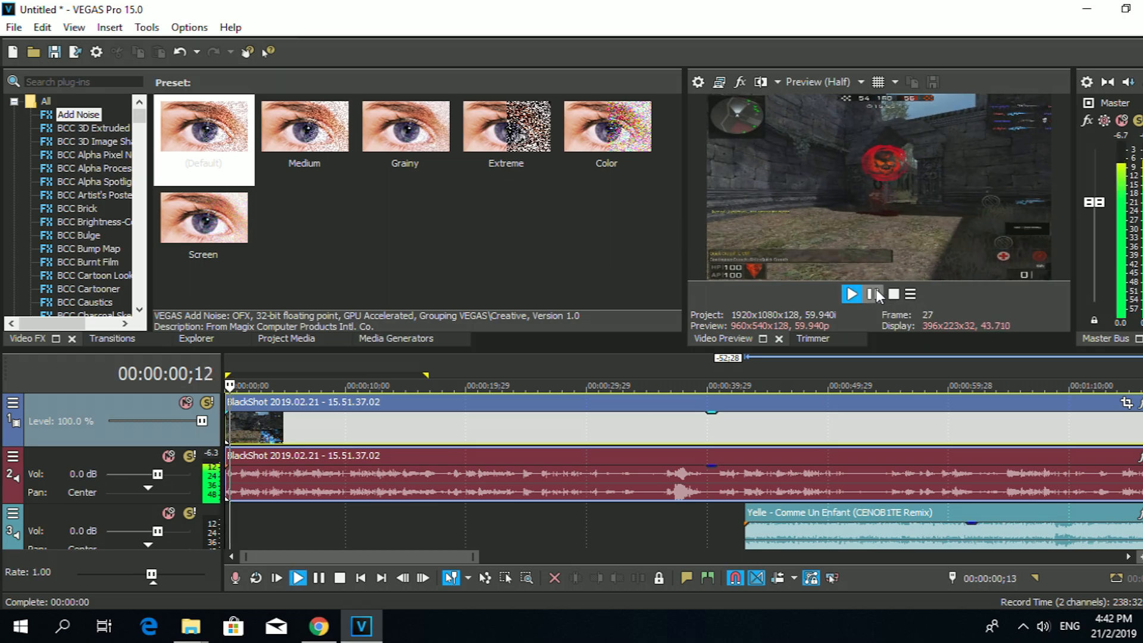
pyautogui.click(876, 296)
pyautogui.scroll(3, 285, 451)
pyautogui.moveTo(294, 424); pyautogui.dragTo(227, 424)
pyautogui.click(873, 293)
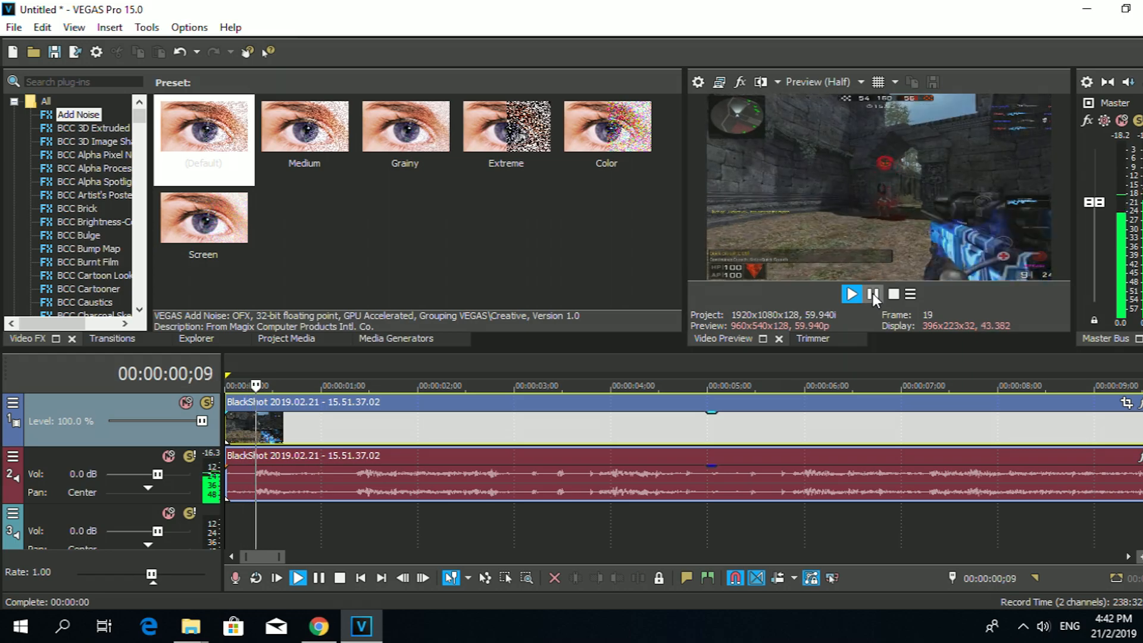
# Place the playhead frame by frame on the clip's first muzzle flash at 00:00:00;08
pyautogui.click(404, 577)
pyautogui.click(404, 577)
pyautogui.click(404, 578)
pyautogui.click(404, 577)
pyautogui.click(404, 578)
pyautogui.click(403, 576)
pyautogui.click(403, 576)
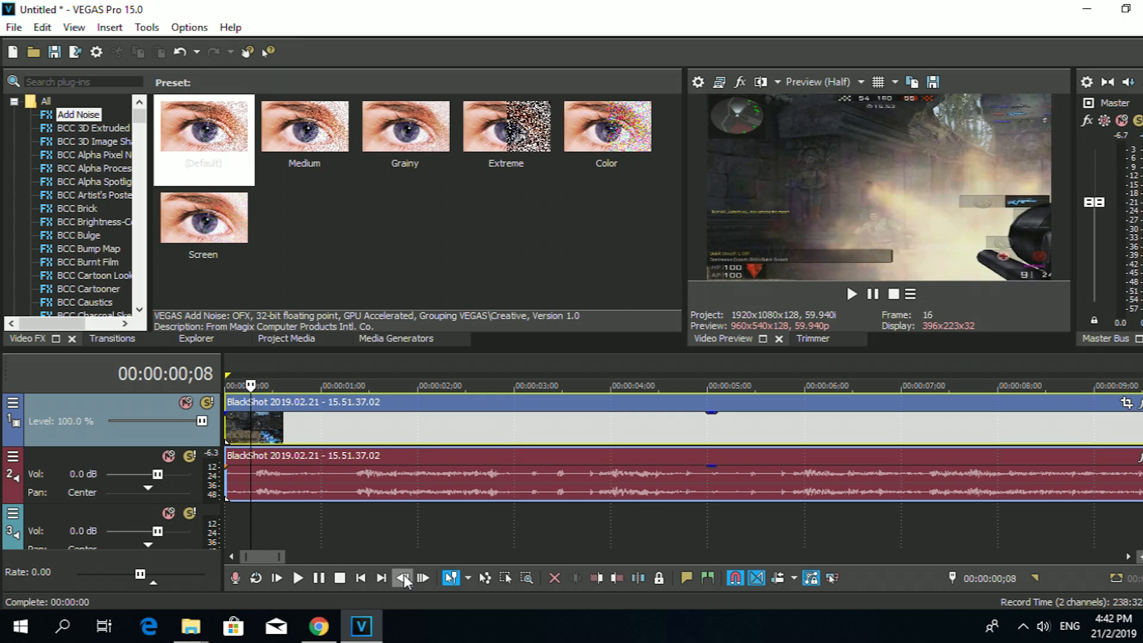
pyautogui.click(404, 576)
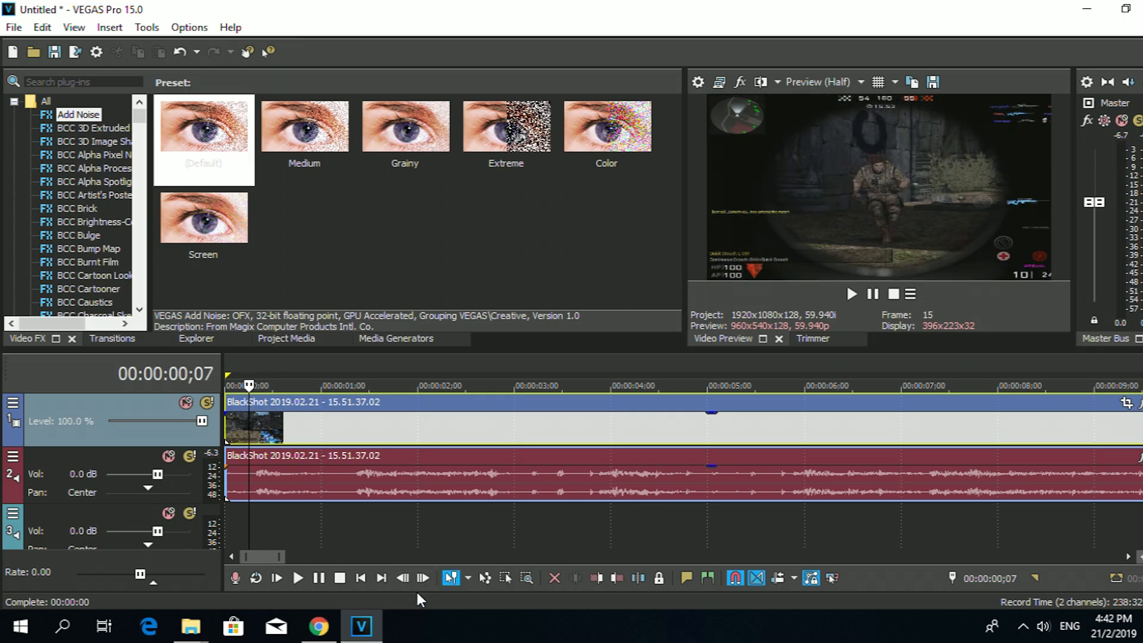
pyautogui.click(419, 580)
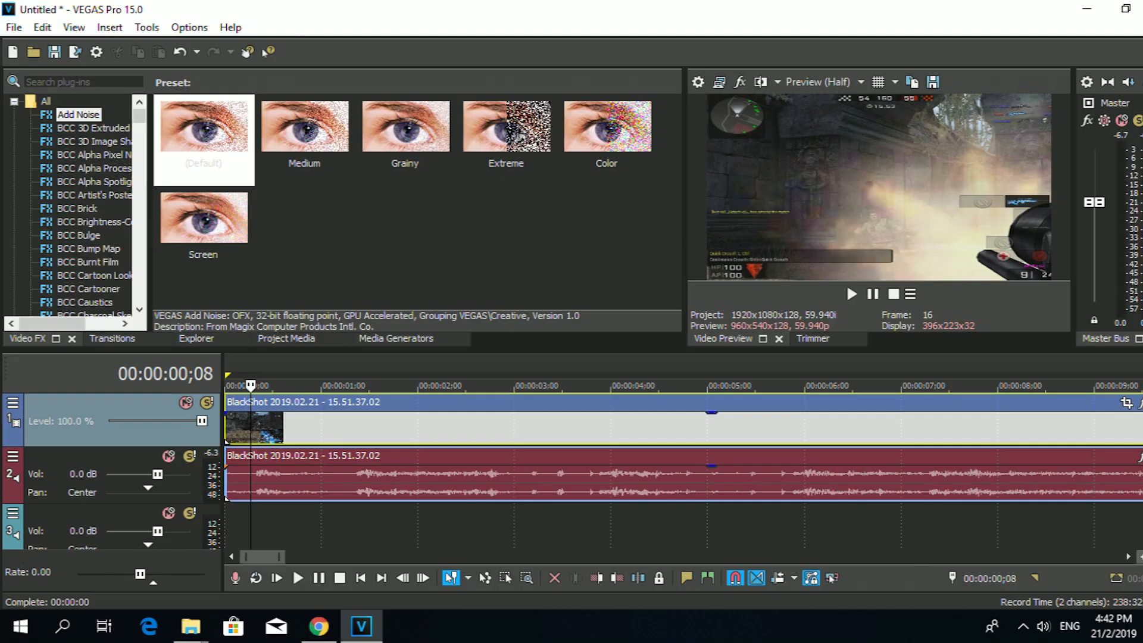
pyautogui.scroll(-1, 113, 476)
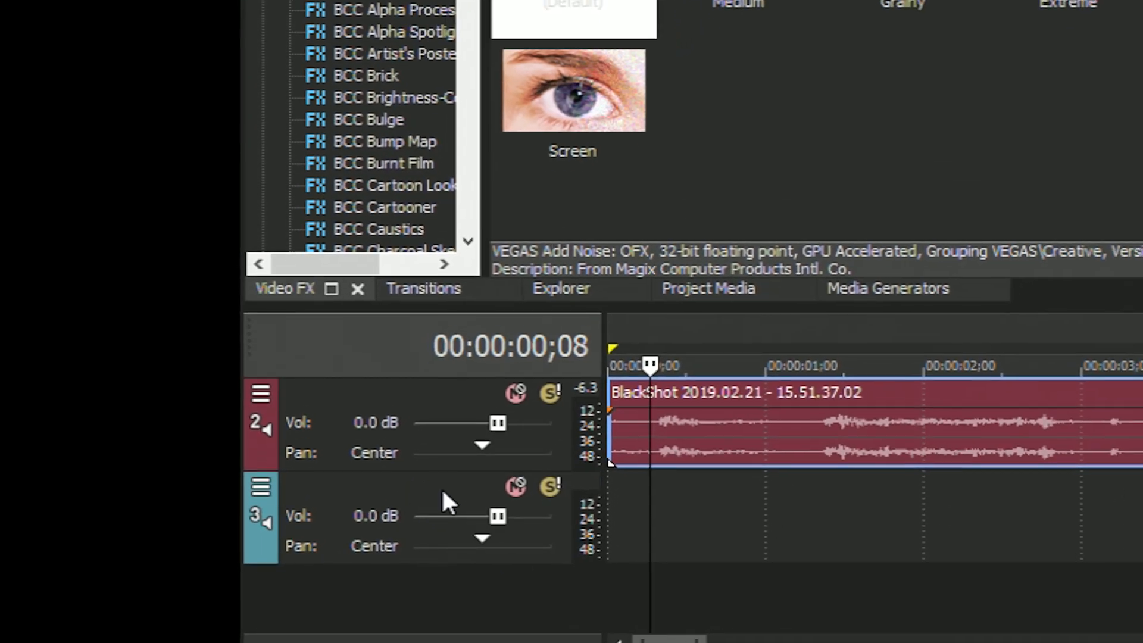
# Insert two empty audio tracks between the gameplay audio track and the song track
pyautogui.rightClick(125, 467)
pyautogui.click(543, 47)
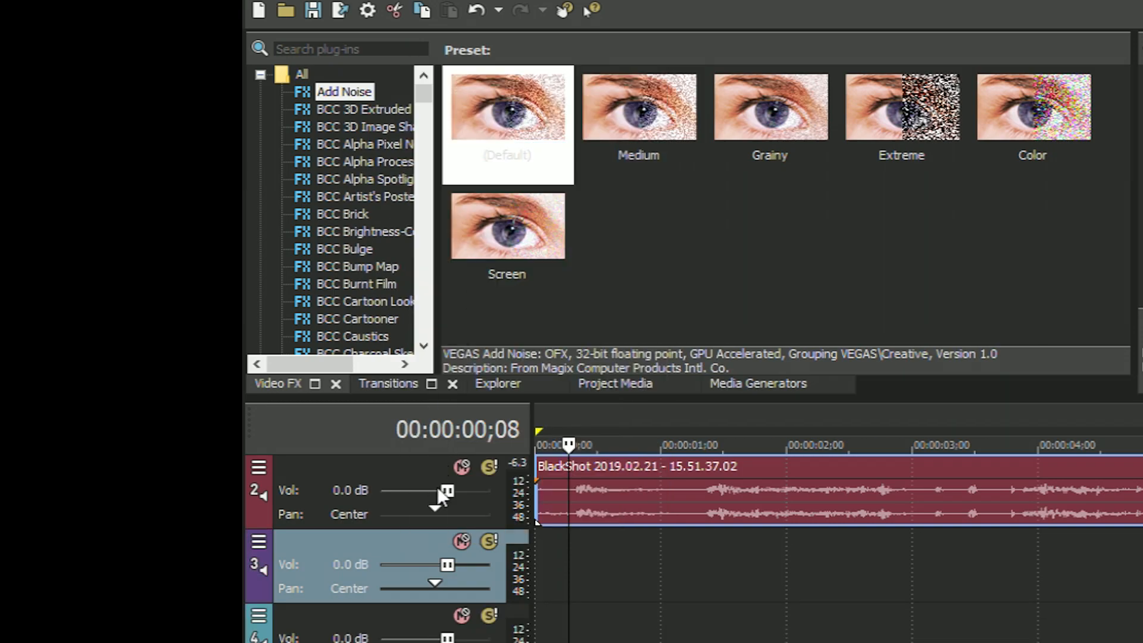
pyautogui.rightClick(420, 548)
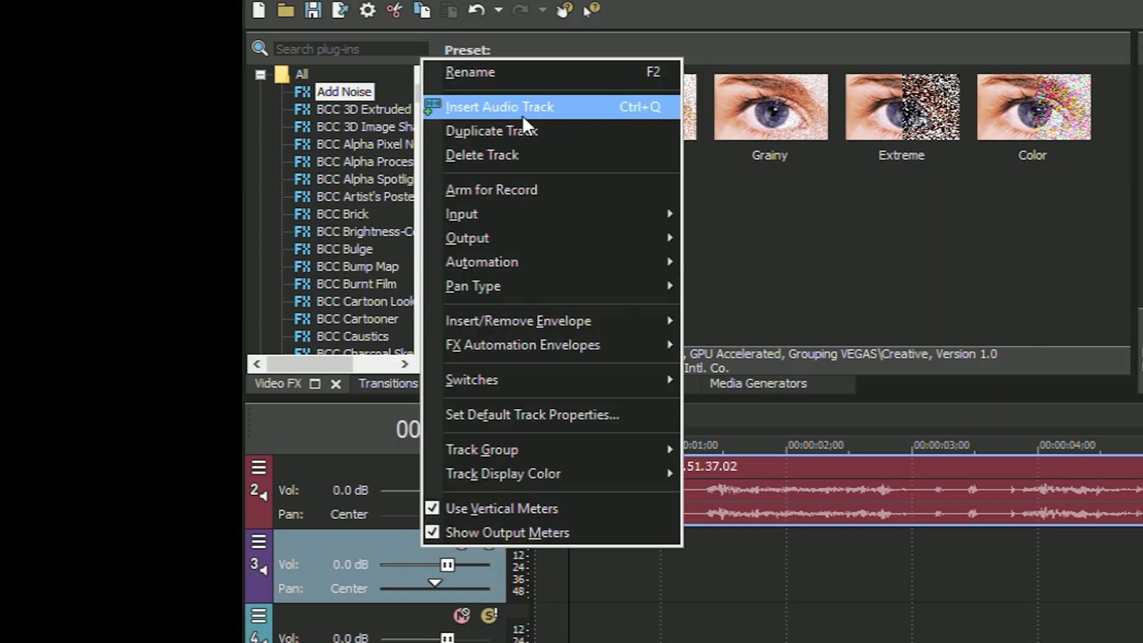
pyautogui.click(522, 113)
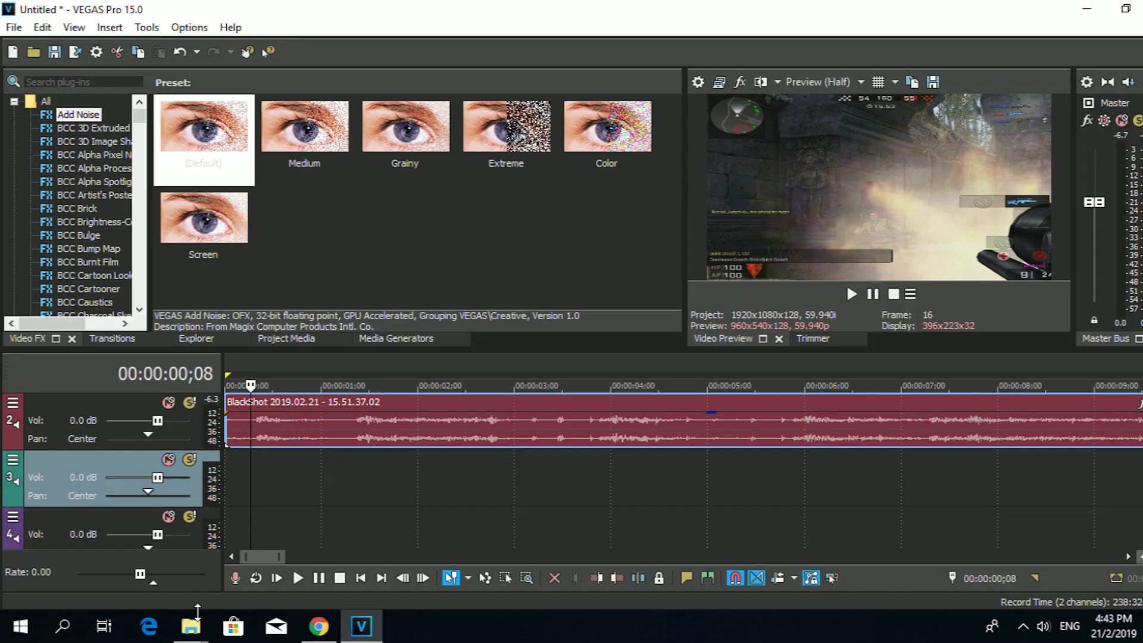
# Switch to the awp weapon sounds folder in File Explorer and preview the awp_fire1 sound
pyautogui.moveTo(191, 627)
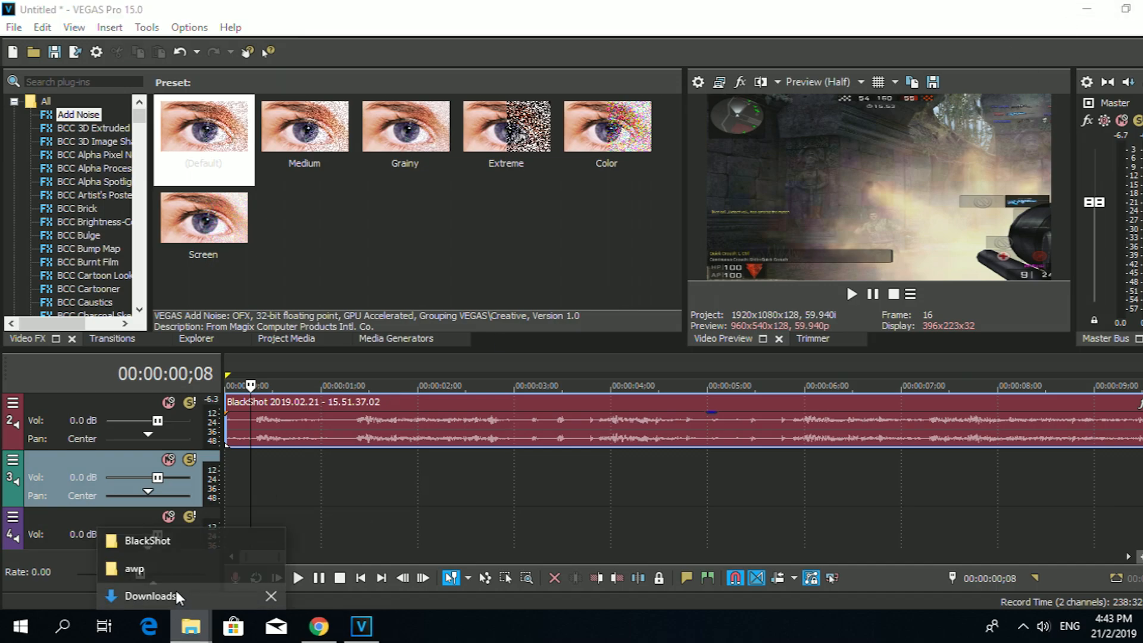
pyautogui.click(163, 566)
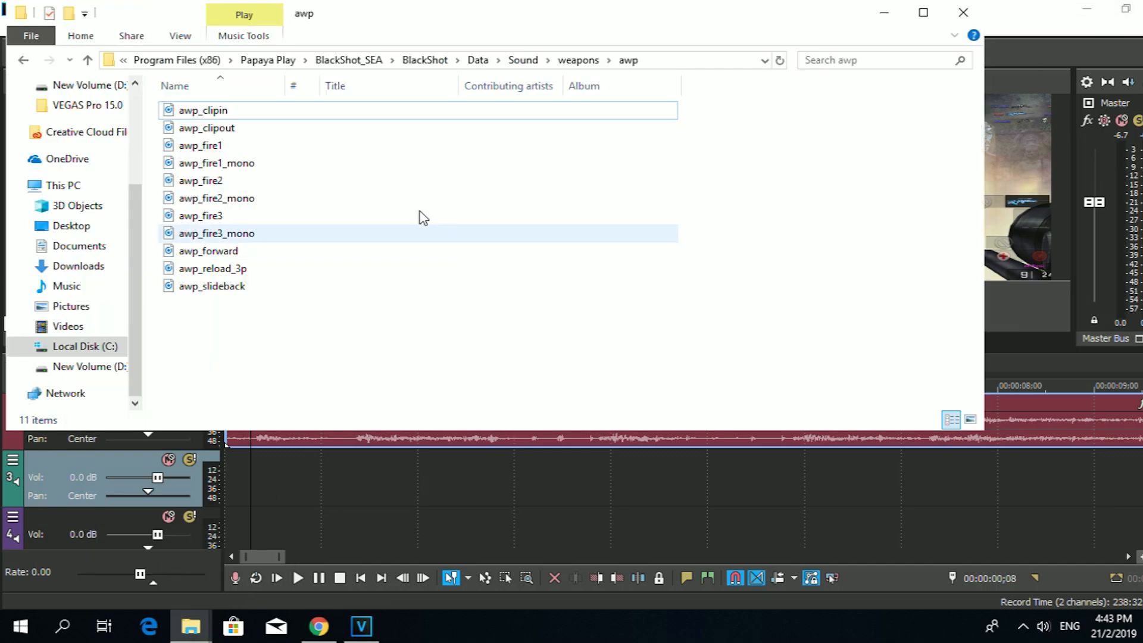
pyautogui.doubleClick(216, 153)
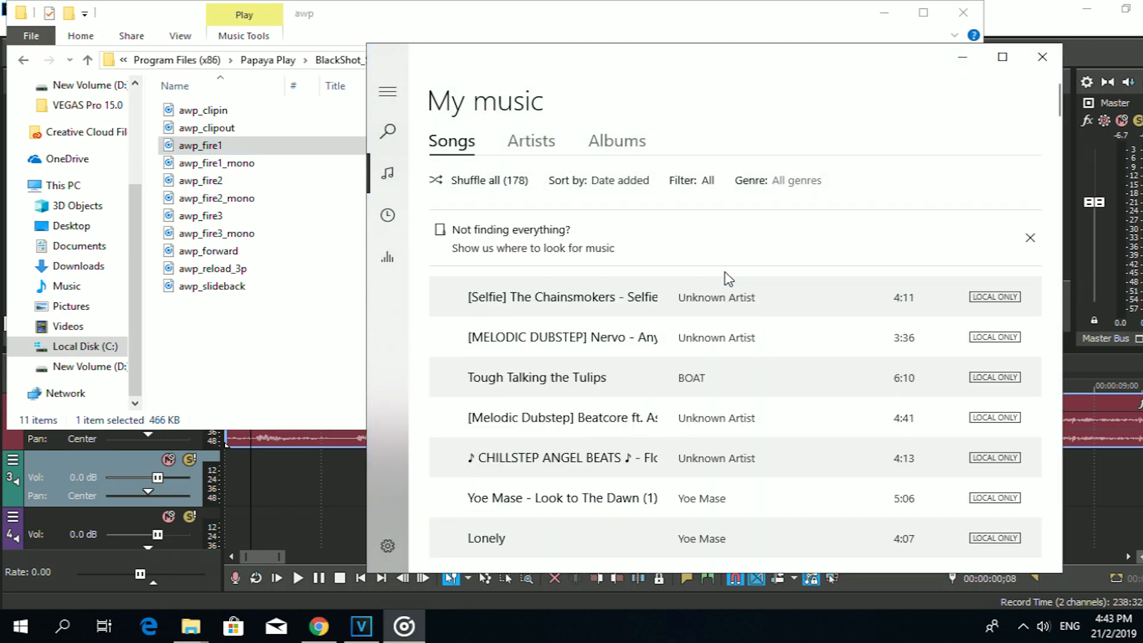
pyautogui.click(1043, 56)
# Add awp_fire1 to the empty audio track below the gameplay audio and start it at 00:00:00;08 on the muzzle flash
pyautogui.moveTo(188, 152); pyautogui.dragTo(221, 472)
pyautogui.scroll(1, 596, 471)
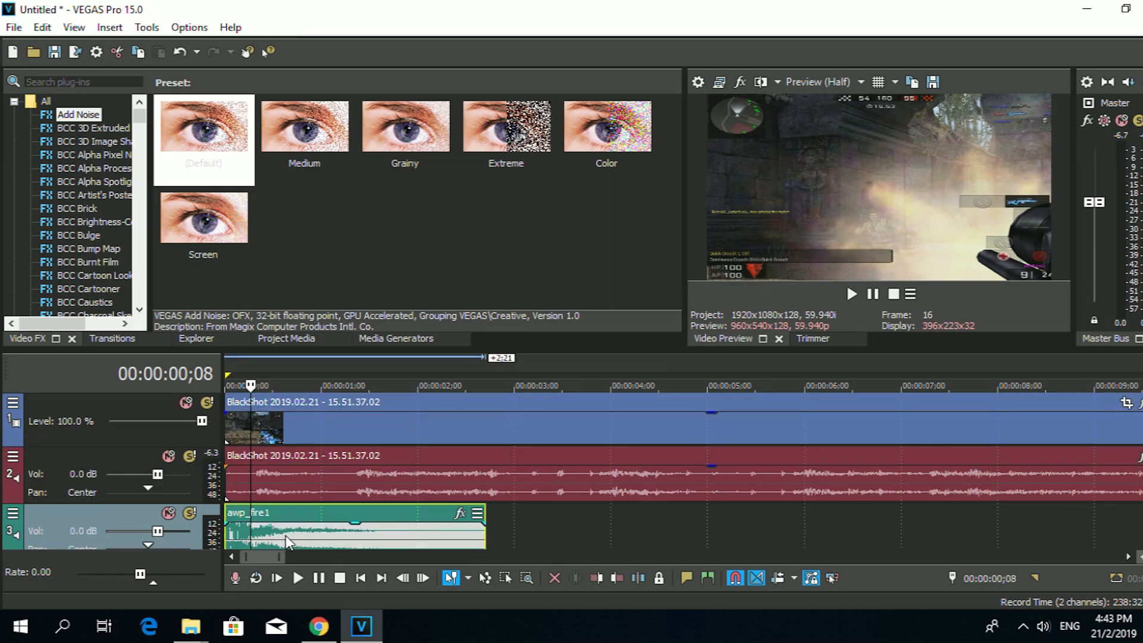
pyautogui.moveTo(287, 539); pyautogui.dragTo(313, 539)
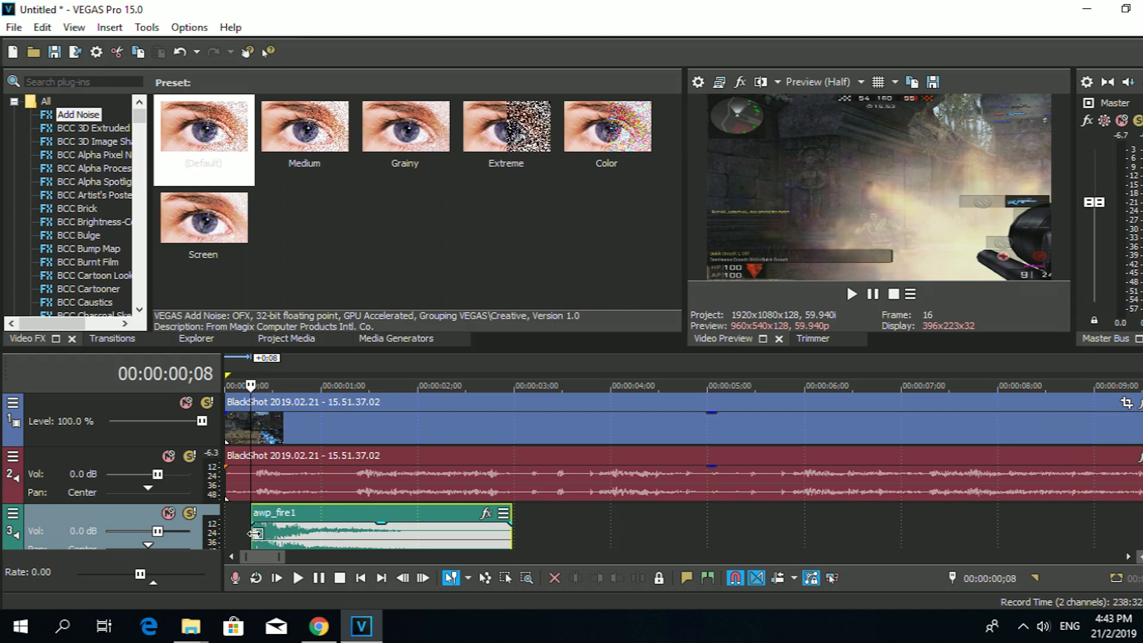
# Play the gameplay clip from its start to check the gunshot sound against the muzzle flash and locate the second shot
pyautogui.click(227, 423)
pyautogui.click(875, 294)
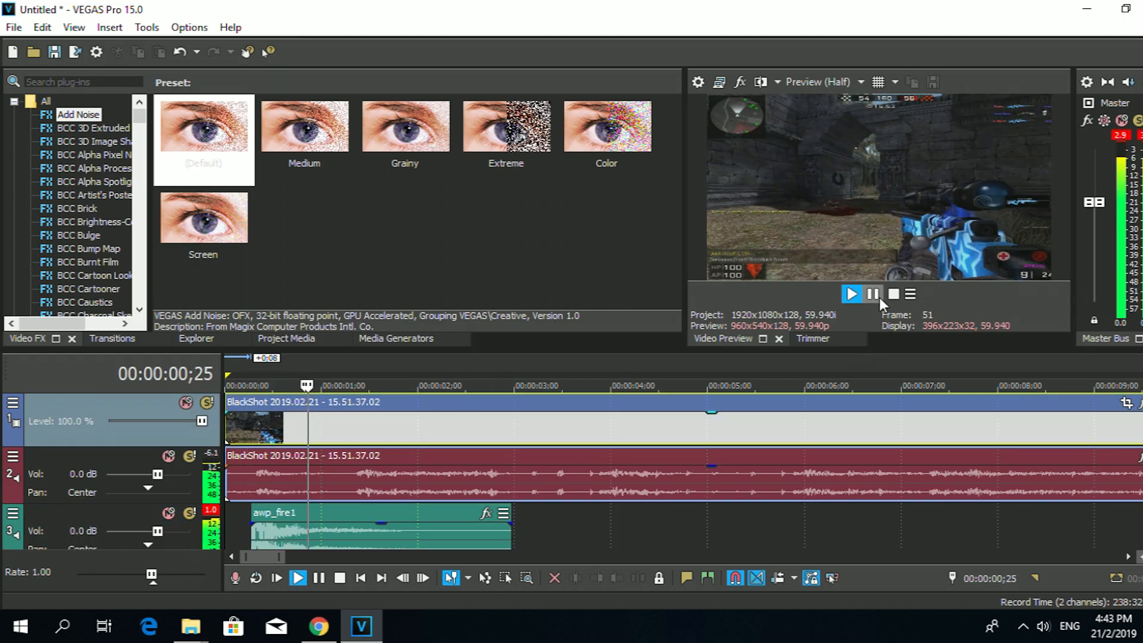
pyautogui.click(873, 294)
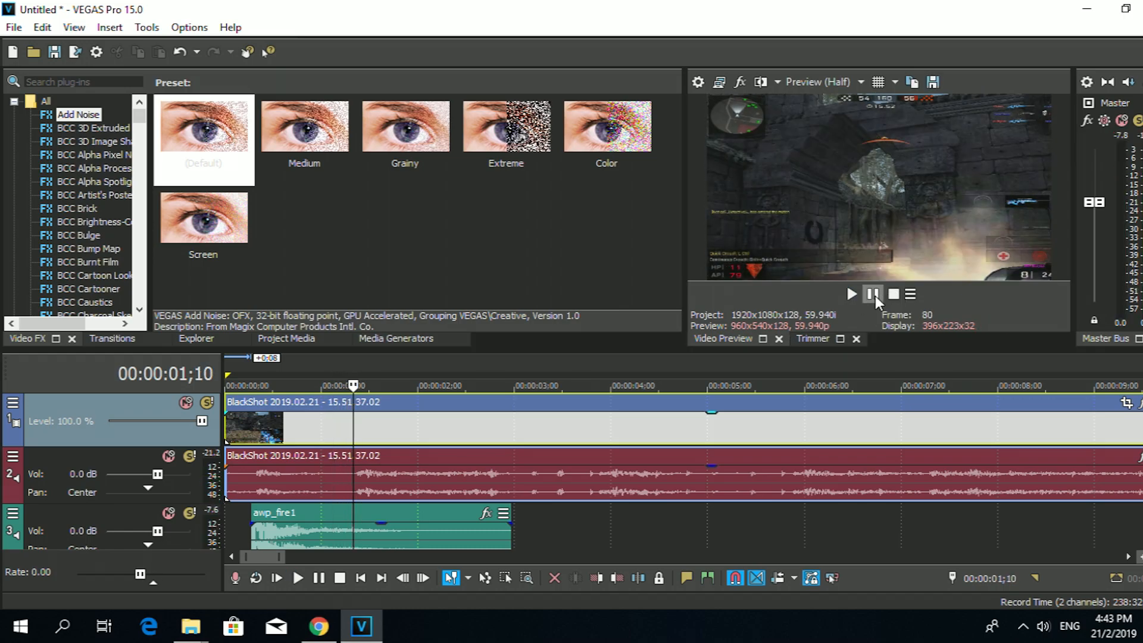
# Place the playhead frame by frame at 00:00:01;05, just before the gameplay zooms into the scope
pyautogui.click(401, 574)
pyautogui.click(401, 574)
pyautogui.click(401, 574)
pyautogui.click(402, 574)
pyautogui.click(402, 574)
pyautogui.click(401, 574)
pyautogui.click(401, 574)
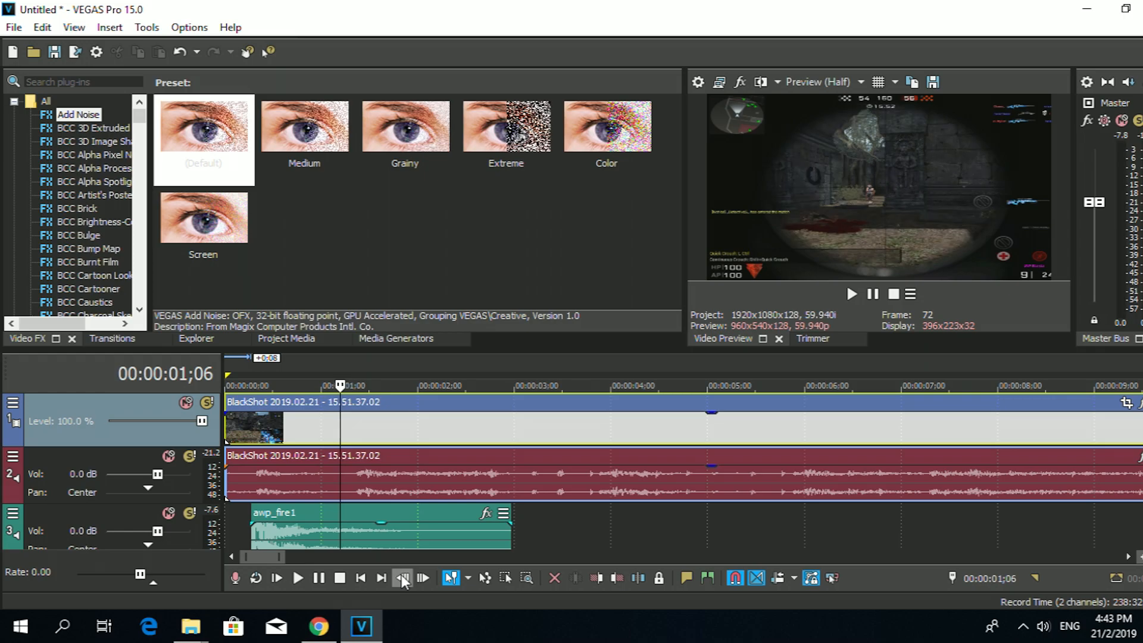
pyautogui.click(402, 574)
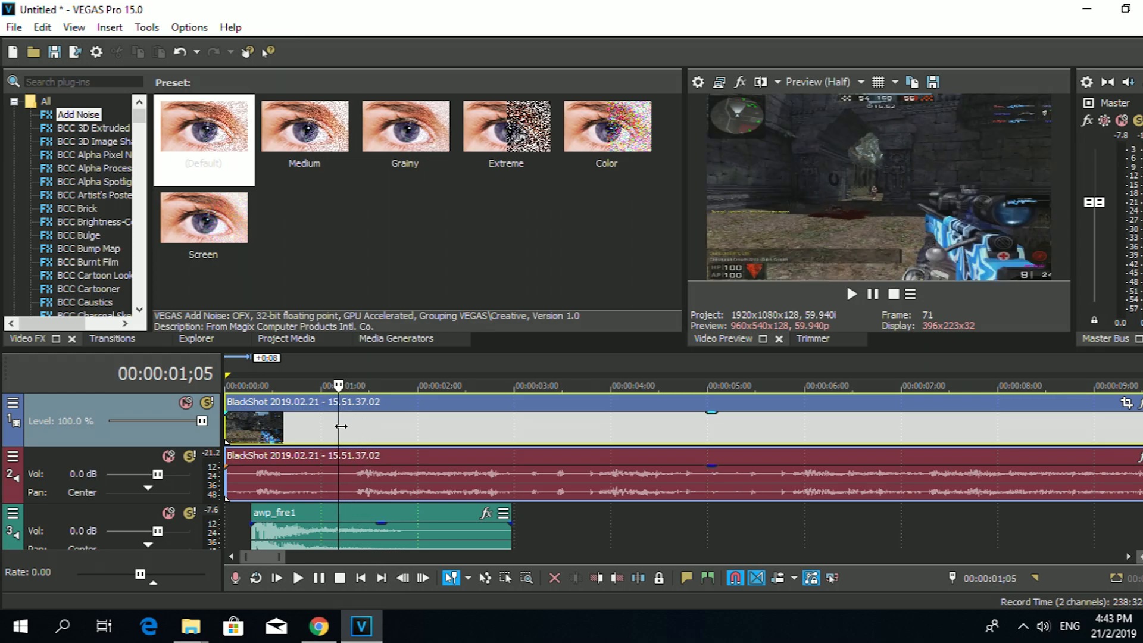
# Split the gameplay clip at 00:00:01;05 and move the remaining footage about 5:10 later on the timeline
pyautogui.click(341, 426)
pyautogui.click(409, 576)
pyautogui.click(409, 576)
pyautogui.click(423, 577)
pyautogui.press('s')
pyautogui.moveTo(376, 435); pyautogui.dragTo(925, 419)
# Play the short first gameplay section from the start to hear its audio together with the gunshot sound
pyautogui.click(232, 421)
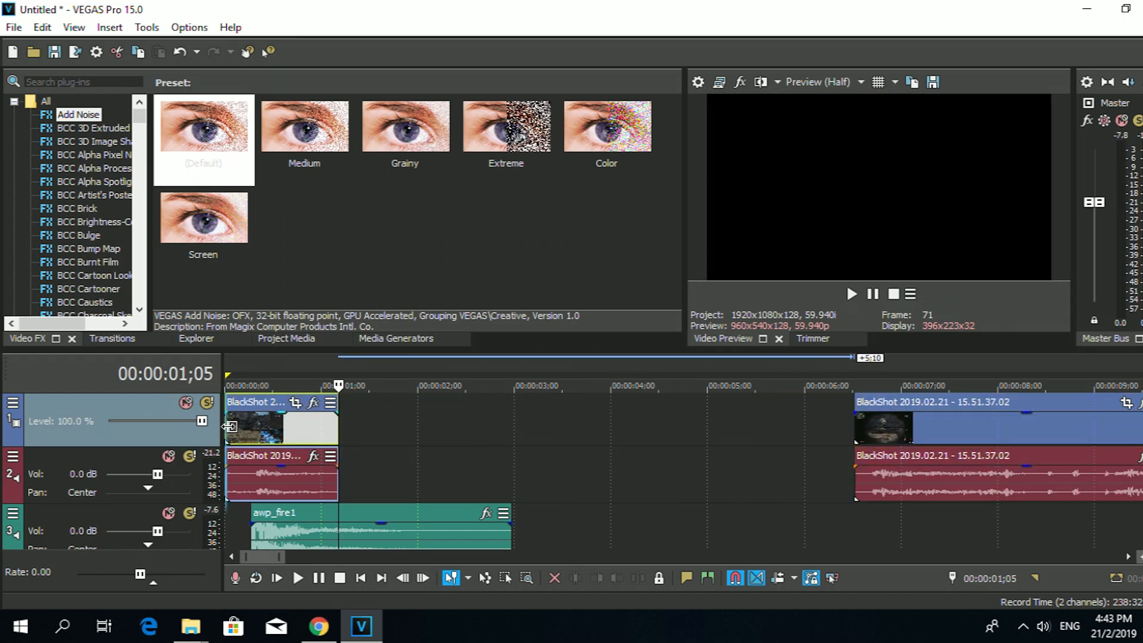
pyautogui.scroll(-3, 384, 424)
pyautogui.press('space')
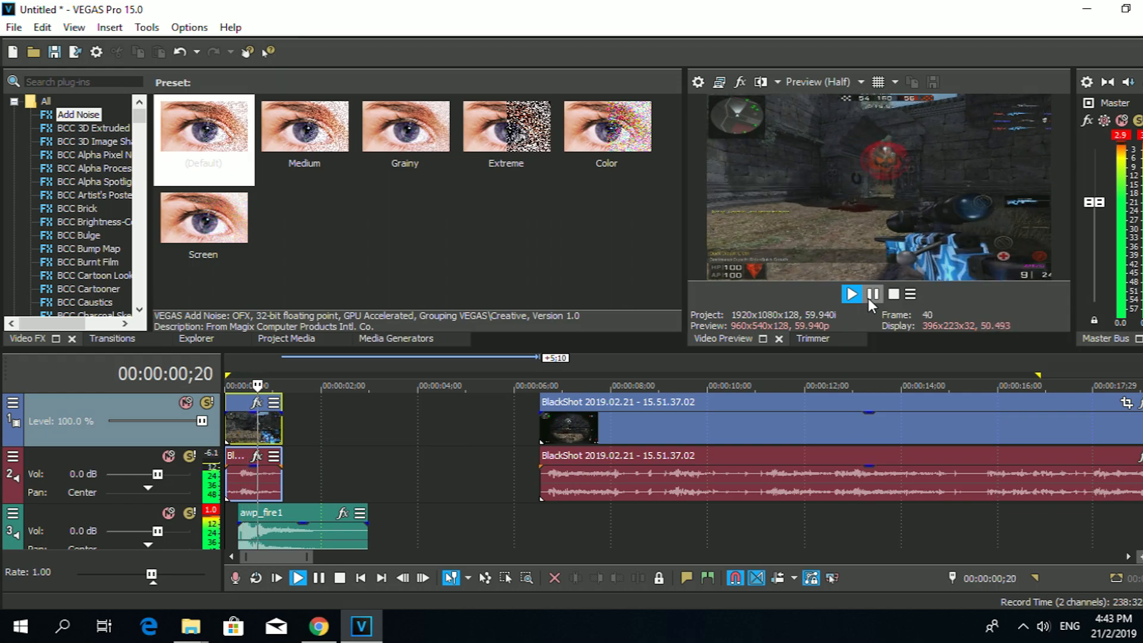
pyautogui.click(868, 298)
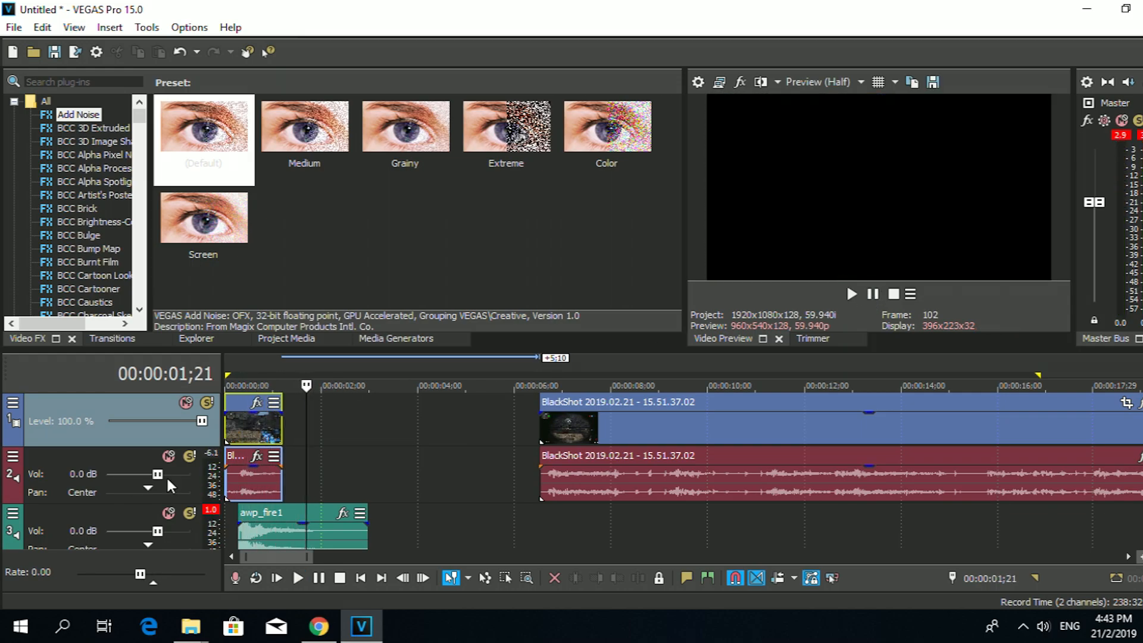
pyautogui.click(229, 427)
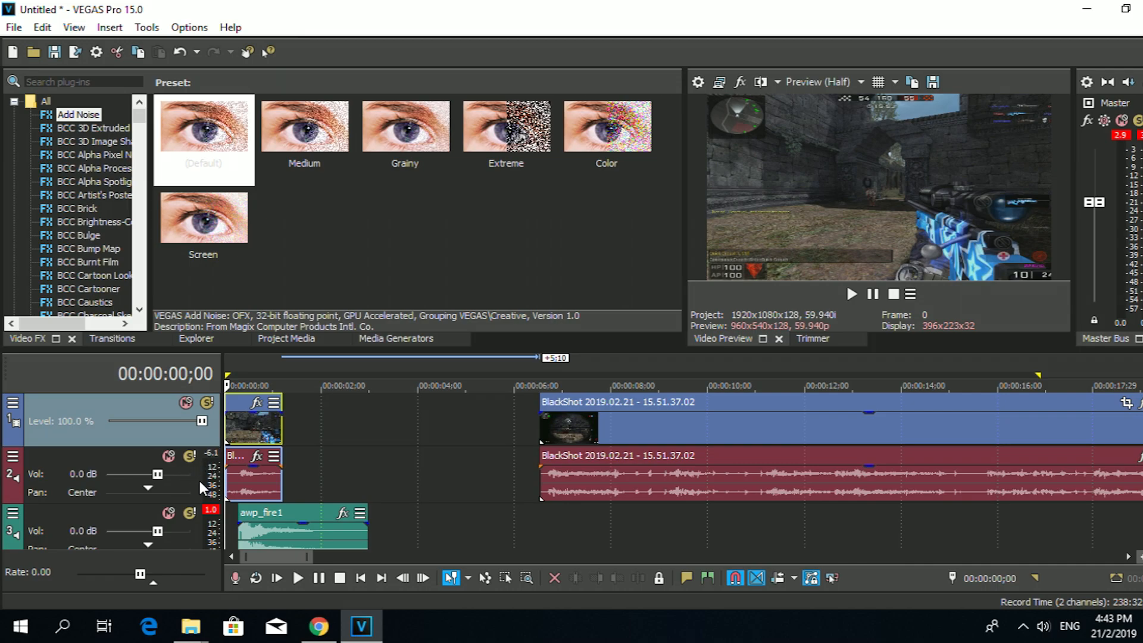
# Mute the original game audio of the first gameplay section
pyautogui.rightClick(251, 487)
pyautogui.click(280, 622)
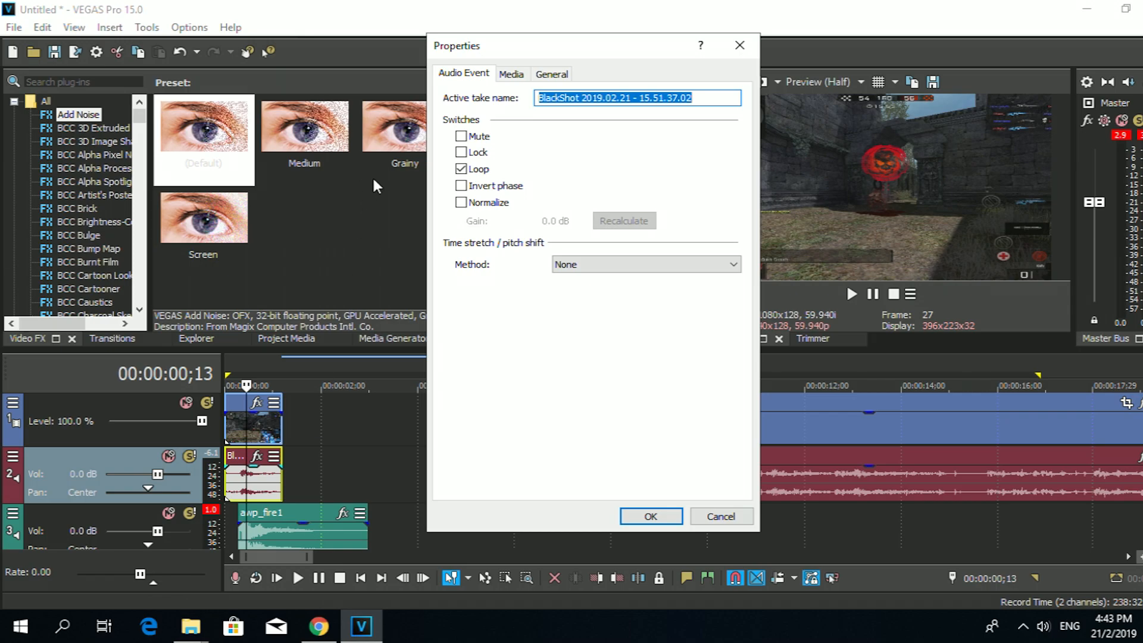
pyautogui.click(461, 137)
pyautogui.click(650, 515)
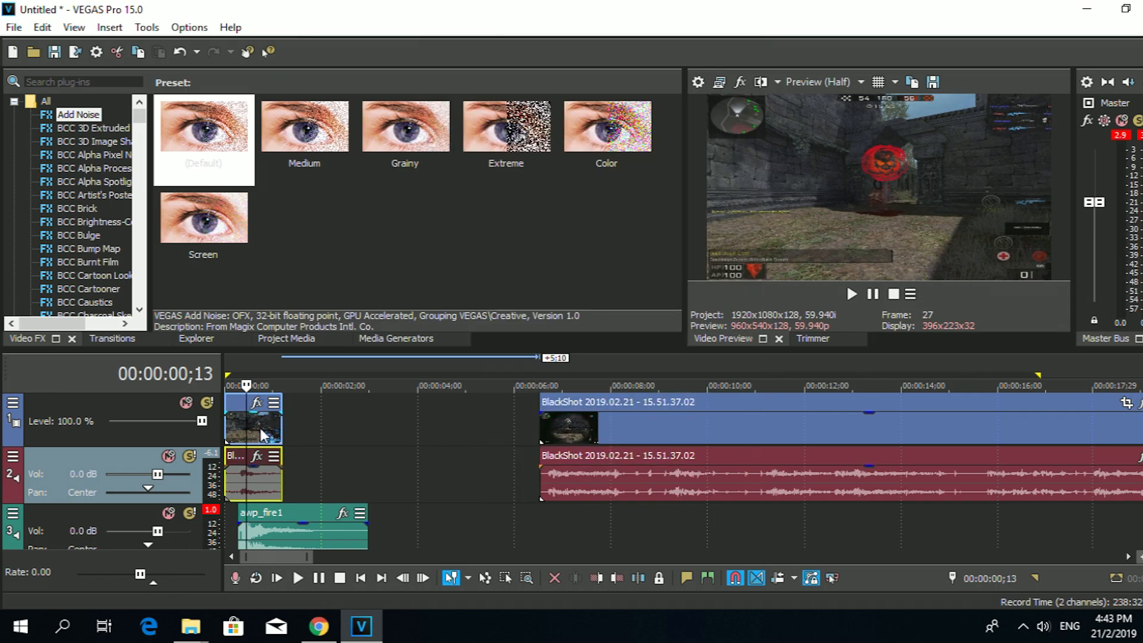
# Play the first gameplay section repeatedly from the start to check the timing of the added gunshot sound
pyautogui.hotkey('ctrl', 'Home')
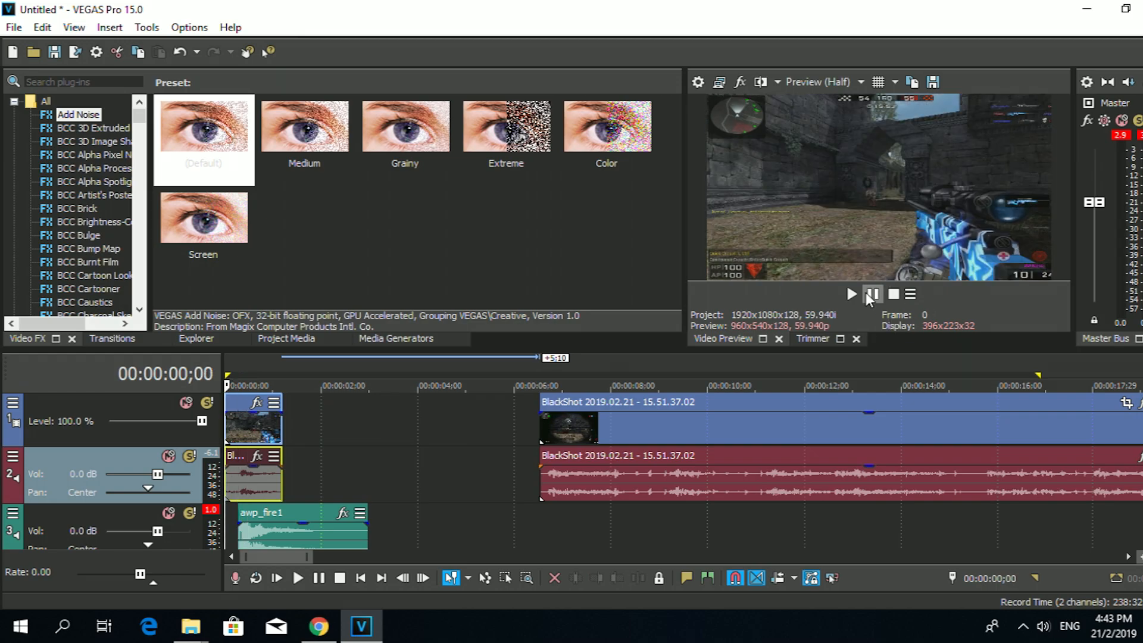
pyautogui.click(870, 294)
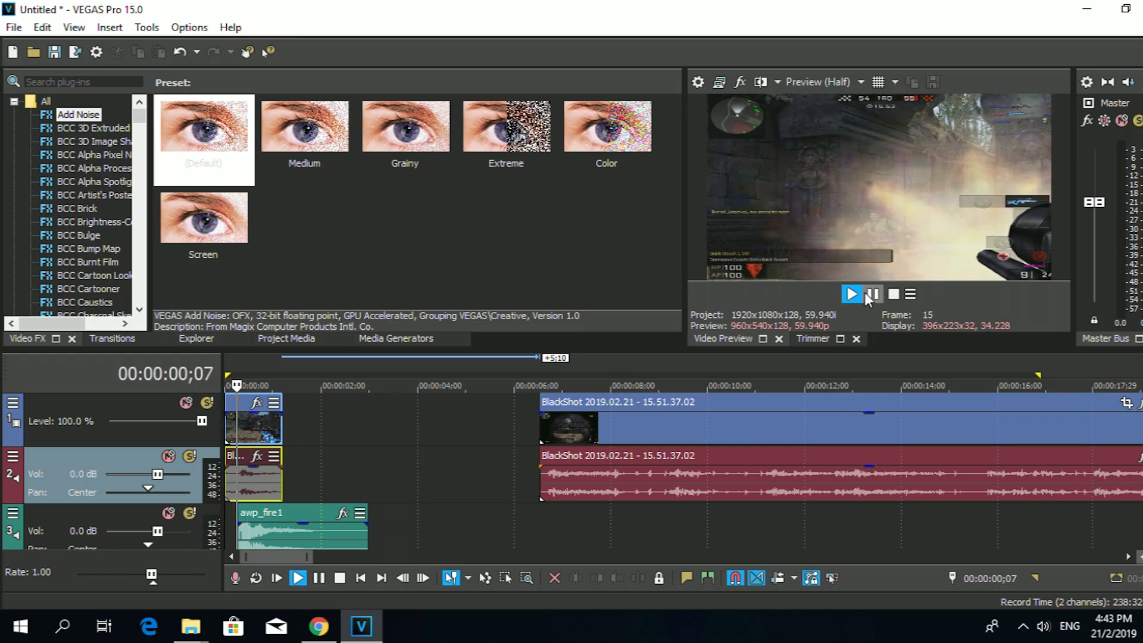
pyautogui.click(268, 425)
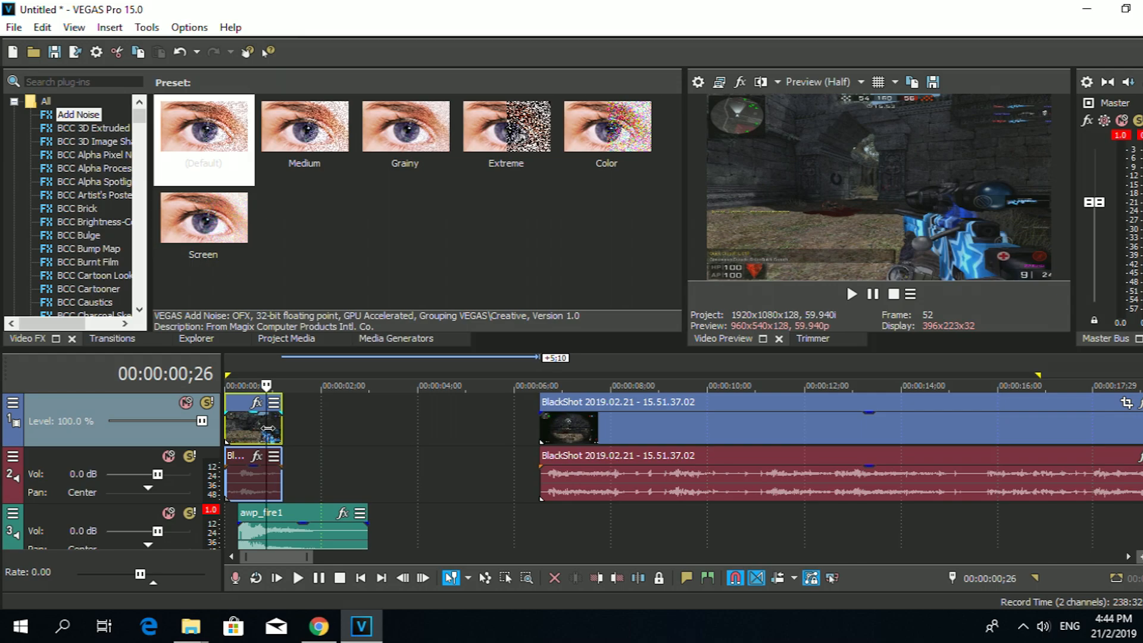
pyautogui.hotkey('ctrl', 'Home')
pyautogui.click(873, 294)
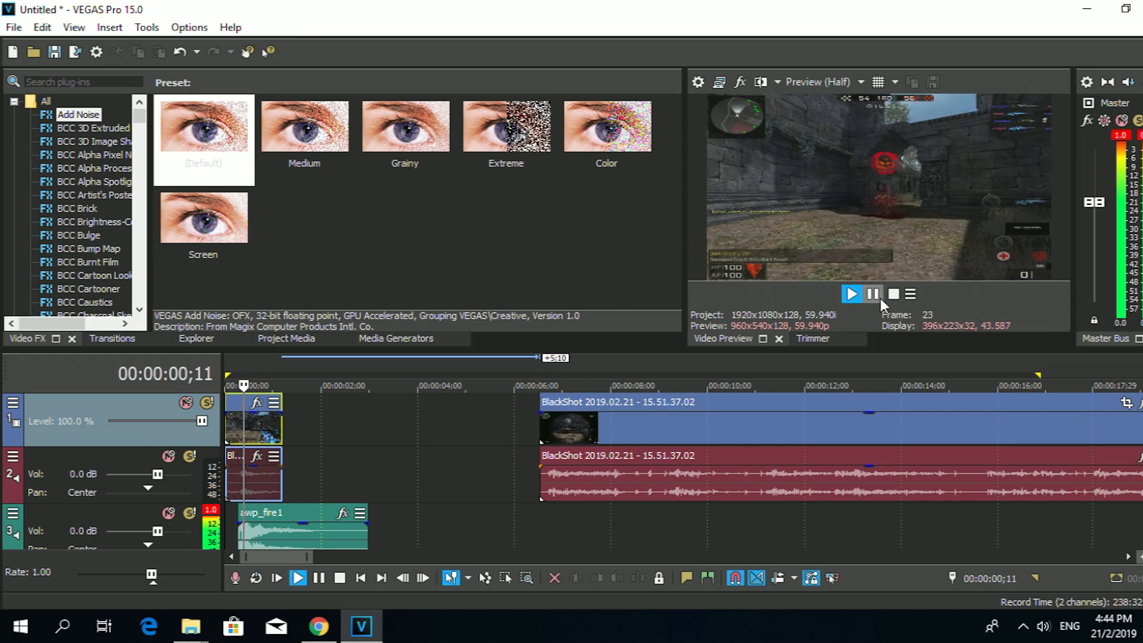
pyautogui.hotkey('ctrl', 'Home')
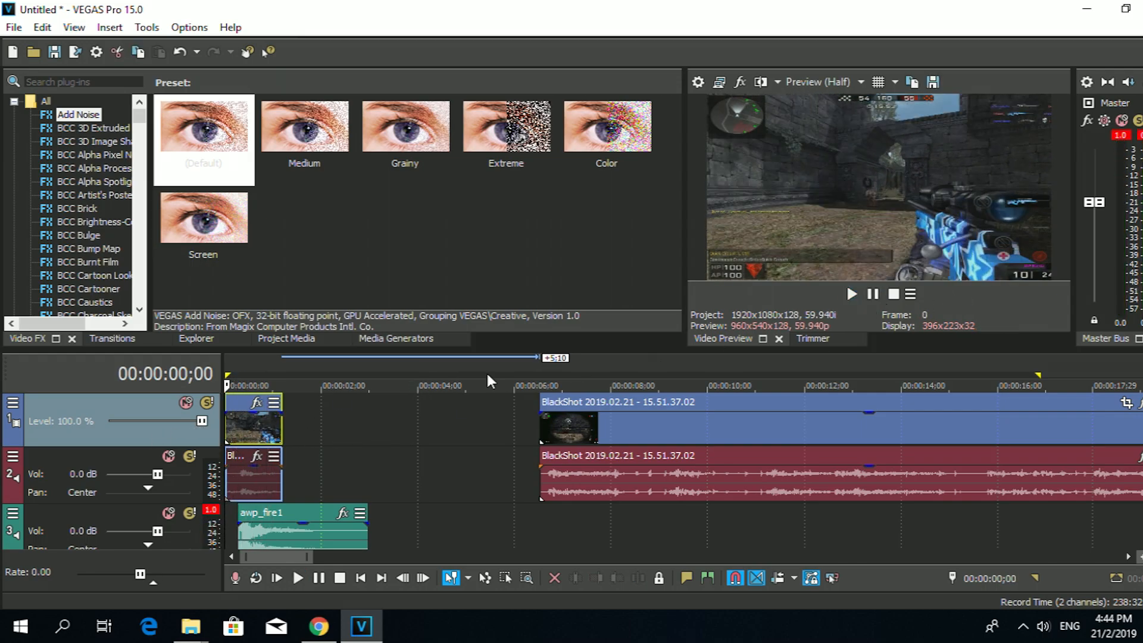
pyautogui.click(867, 293)
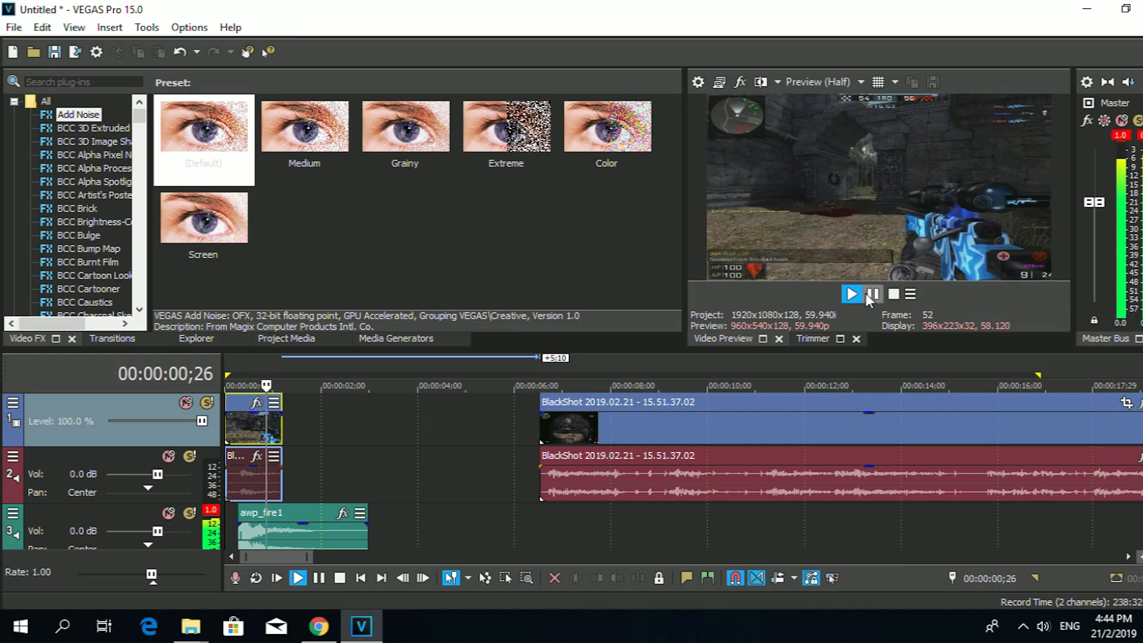
pyautogui.click(267, 429)
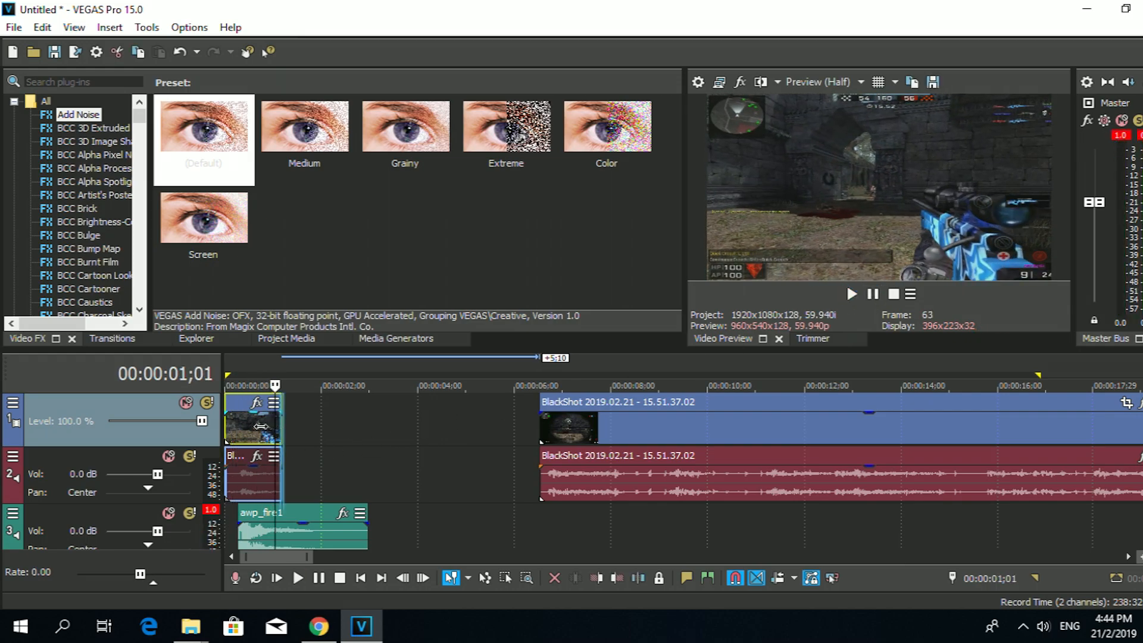
pyautogui.hotkey('ctrl', 'Home')
pyautogui.click(422, 576)
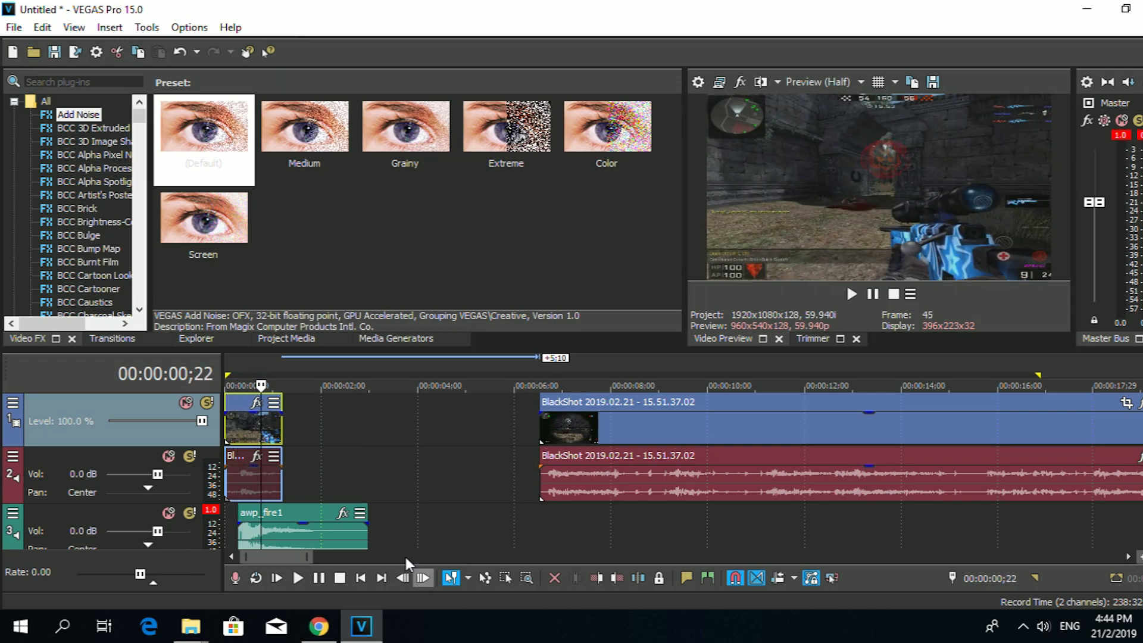
pyautogui.hotkey('ctrl', 'Home')
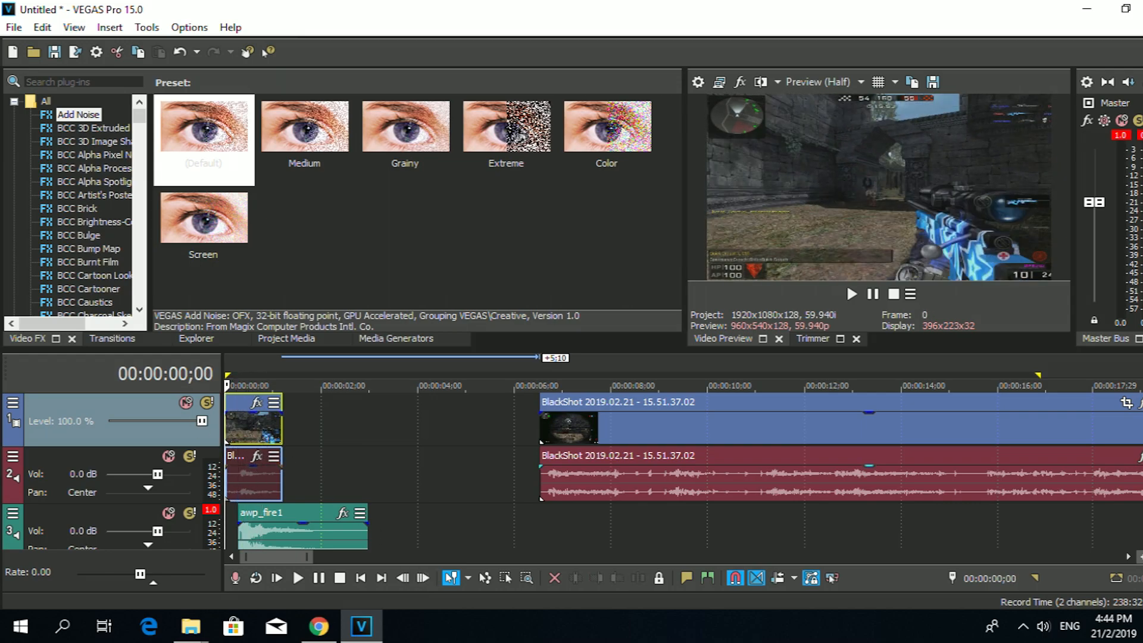
# Insert a timeline marker at the start of the awp_fire1 sound, at 00:00:00;08
pyautogui.scroll(-2, 571, 470)
pyautogui.scroll(2, 685, 471)
pyautogui.click(241, 537)
pyautogui.scroll(3, 284, 484)
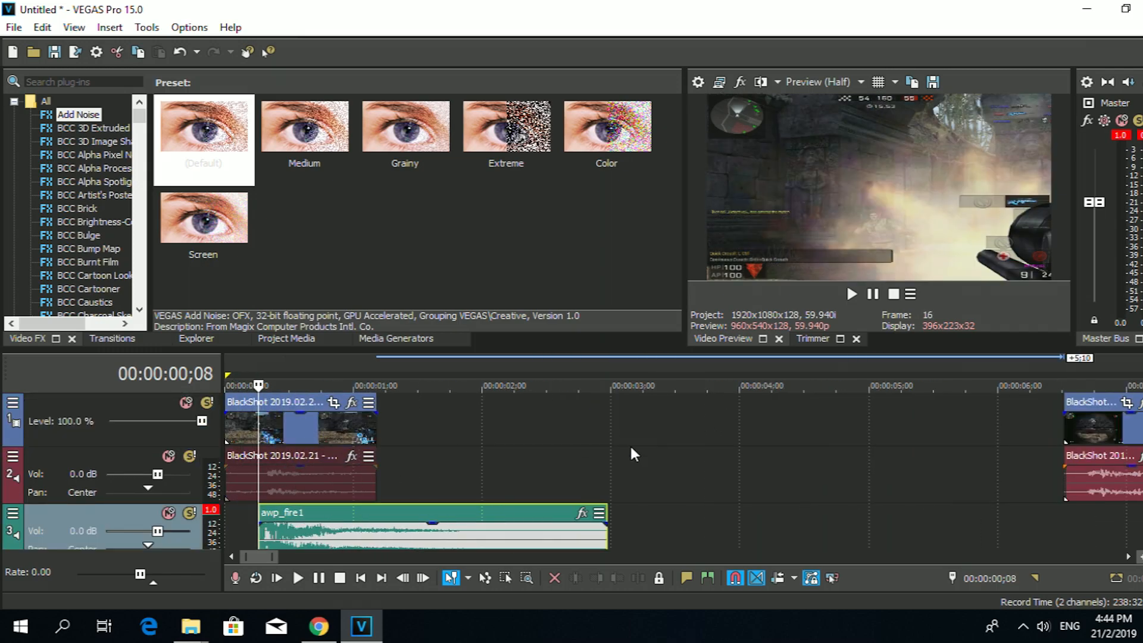
pyautogui.scroll(-2, 471, 463)
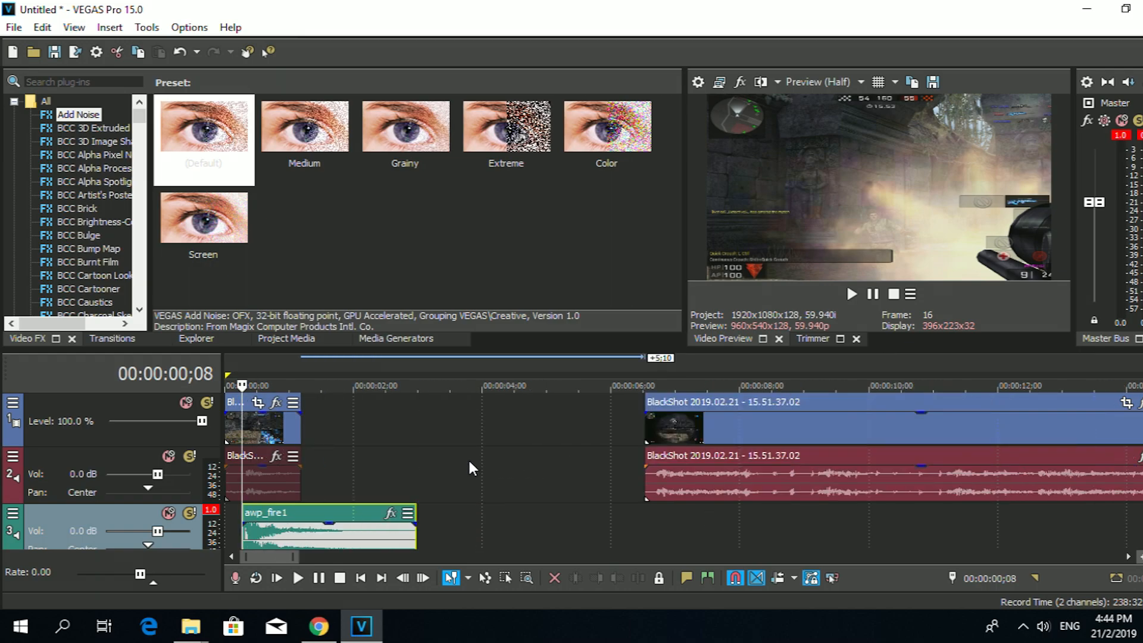
pyautogui.press('m')
# Move the Yelle song section about 42:24 earlier so it starts at the gunshot marker
pyautogui.scroll(-1, 268, 372)
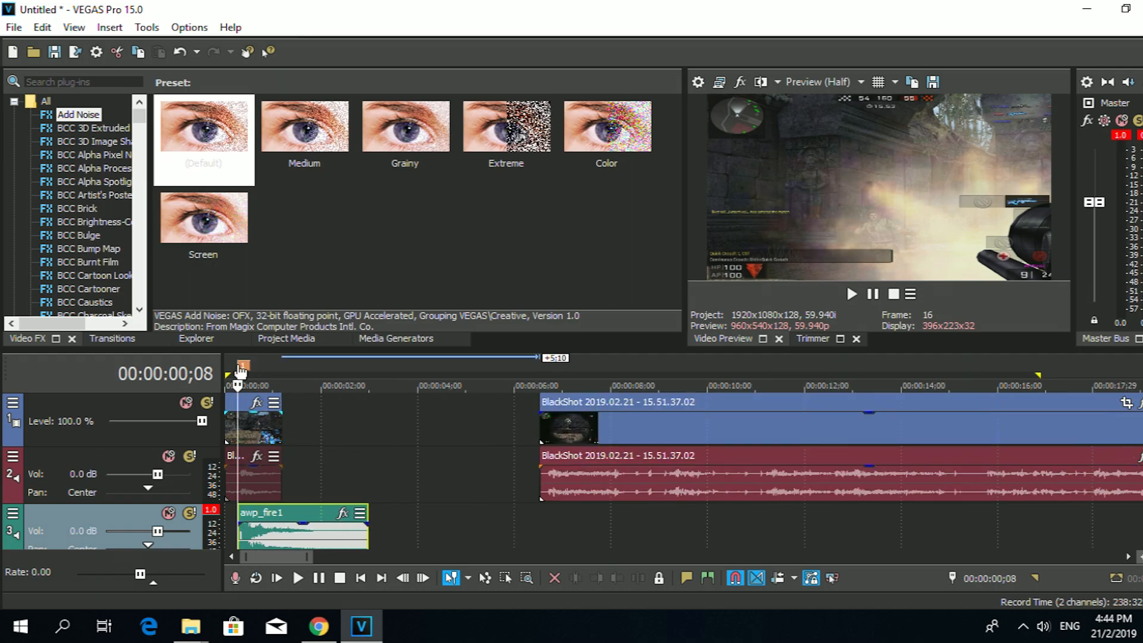
pyautogui.scroll(-1, 593, 471)
pyautogui.scroll(-2, 593, 471)
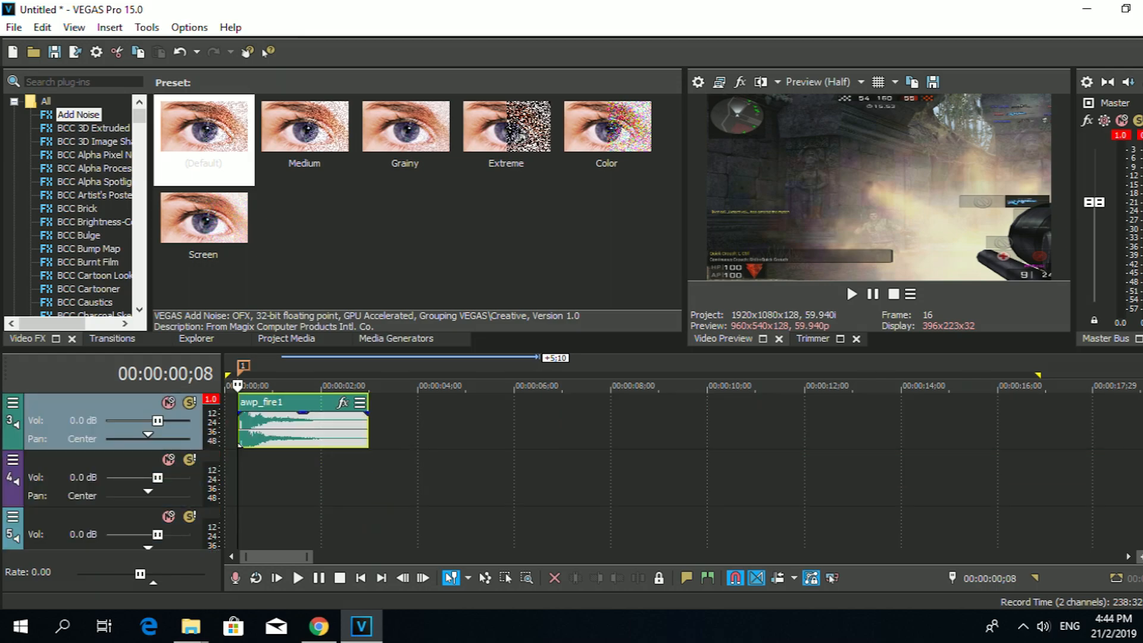
pyautogui.scroll(-1, 593, 484)
pyautogui.scroll(-2, 904, 545)
pyautogui.moveTo(812, 534); pyautogui.dragTo(235, 534)
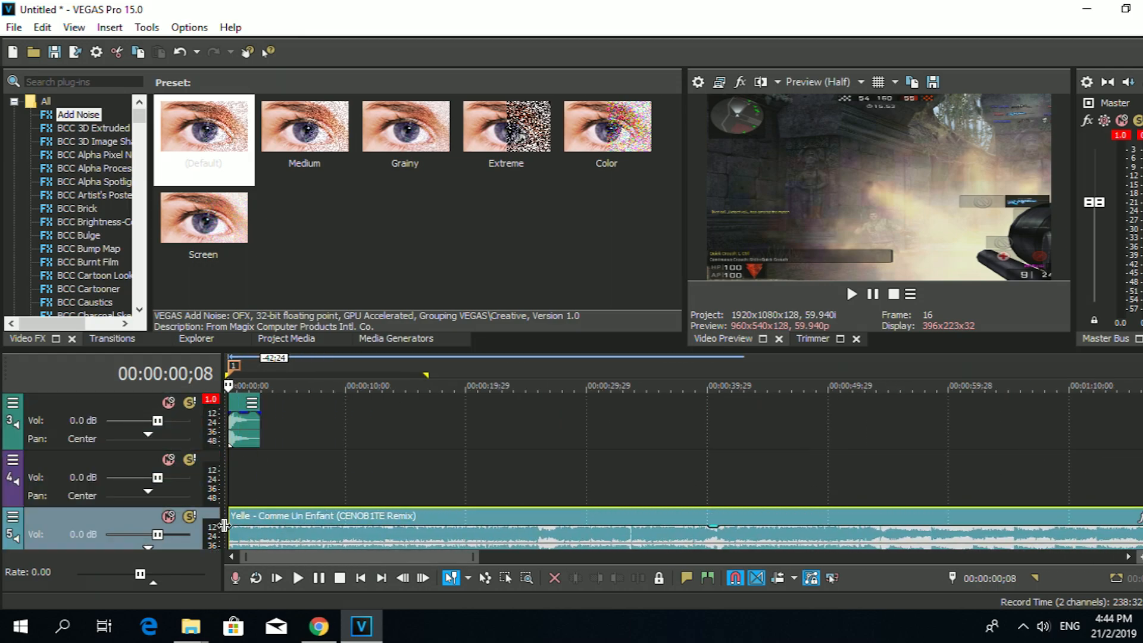
pyautogui.scroll(3, 236, 533)
pyautogui.scroll(4, 417, 517)
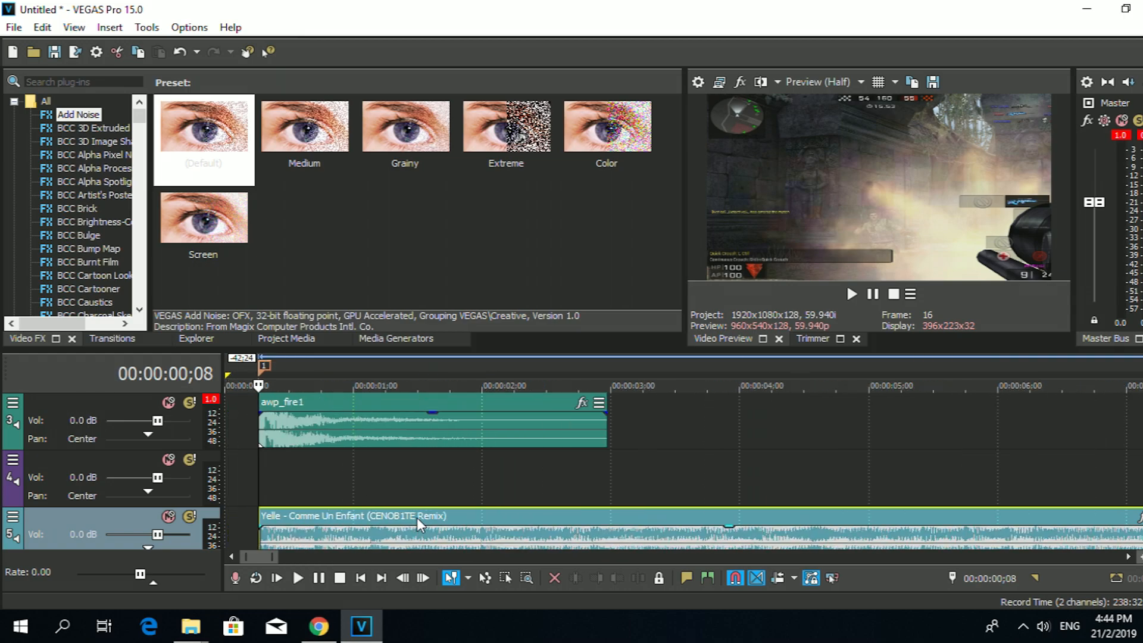
# Play from the marker to check the gunshot sound against the start of the song section
pyautogui.click(260, 425)
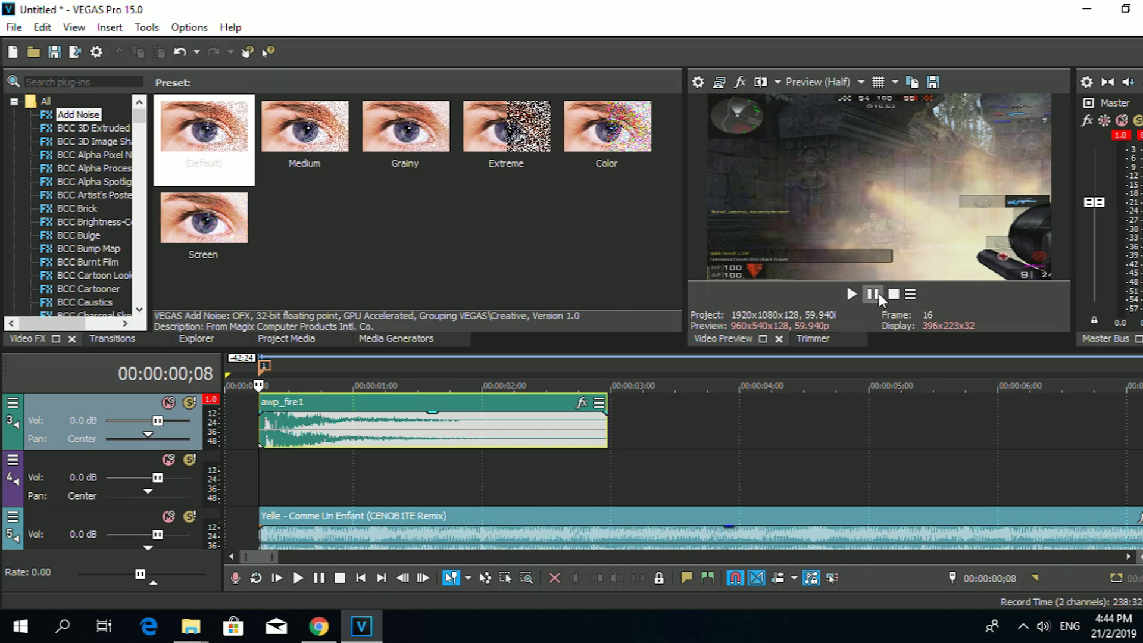
pyautogui.click(874, 293)
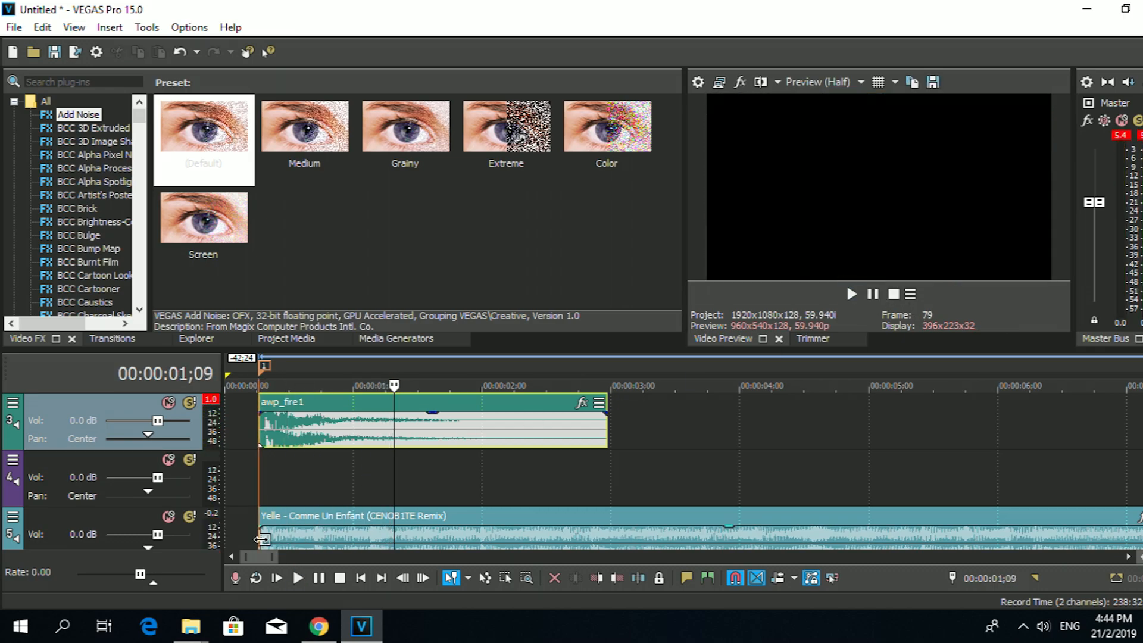
# Replay the opening from the gunshot marker and return the playhead to 00:00:00;08
pyautogui.click(262, 539)
pyautogui.click(874, 294)
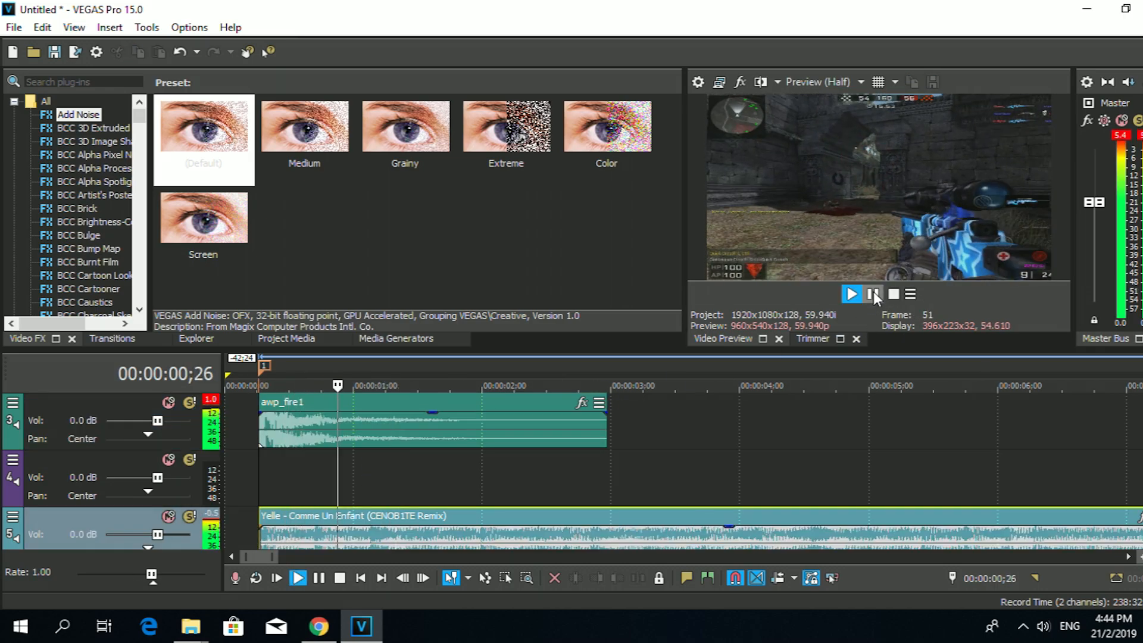
pyautogui.click(259, 540)
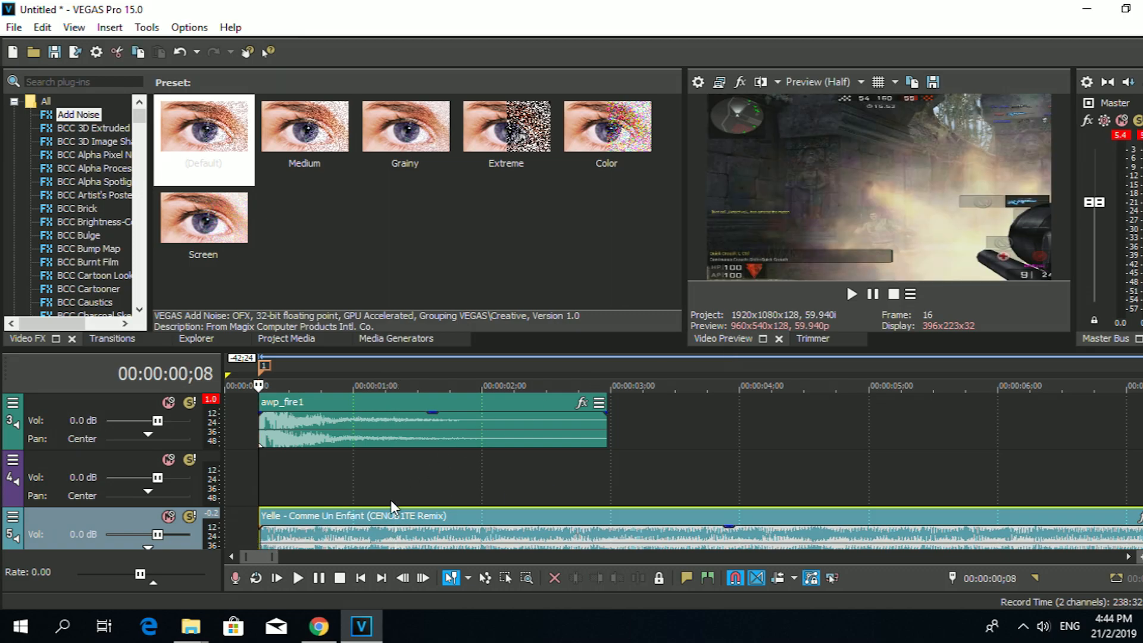
# Extend the start of the Yelle song 8 frames earlier to the beginning of the timeline and give it a short fade-in
pyautogui.scroll(2, 286, 537)
pyautogui.moveTo(308, 586); pyautogui.dragTo(184, 608)
pyautogui.moveTo(220, 548); pyautogui.dragTo(266, 546)
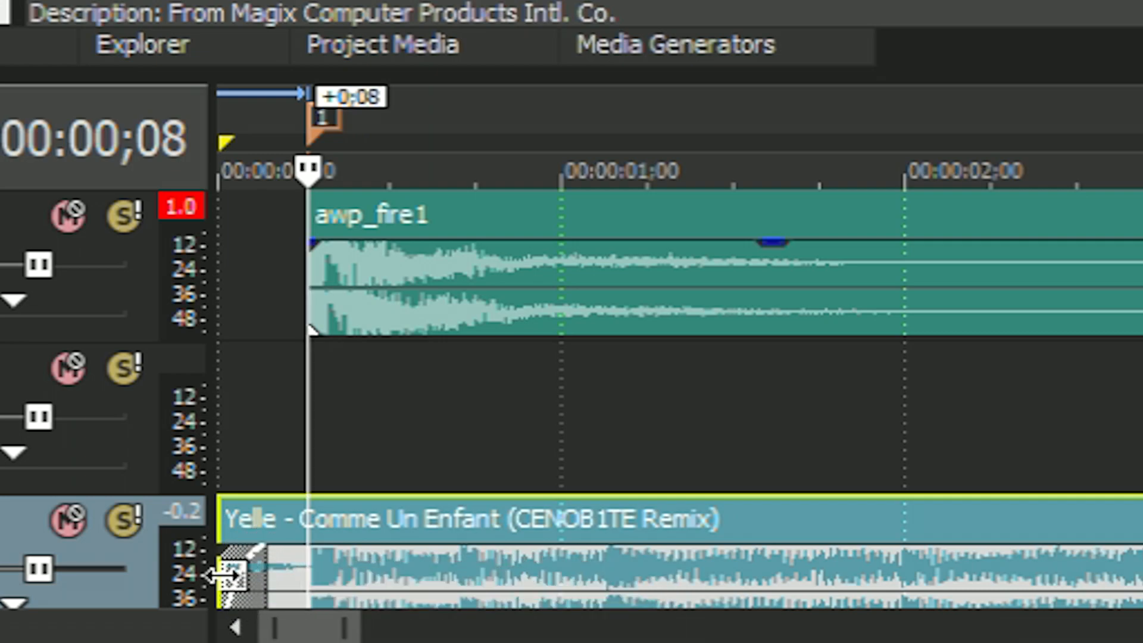
# Play the timeline from the beginning to check how the faded-in song leads into the gunshot
pyautogui.press('Home')
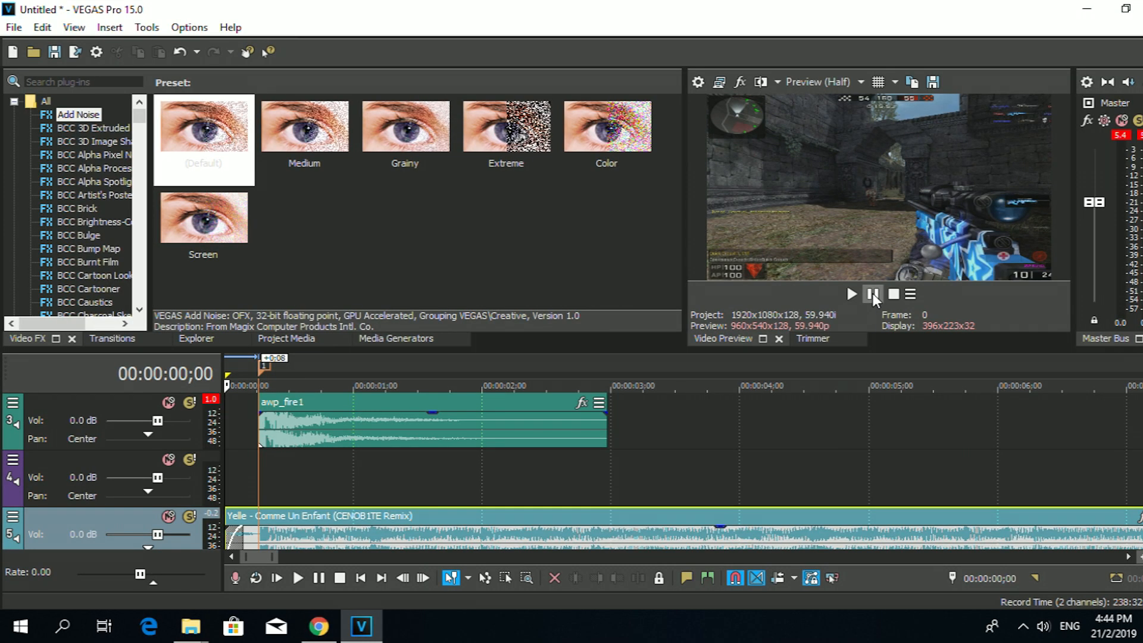
pyautogui.click(873, 292)
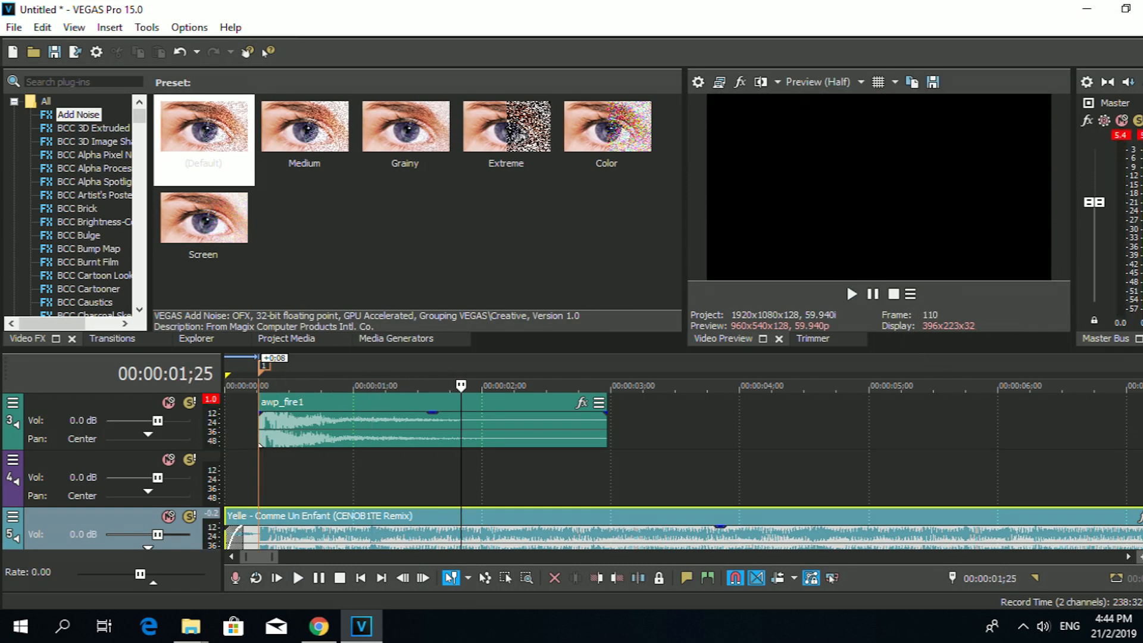
pyautogui.scroll(2, 774, 383)
pyautogui.press('Home')
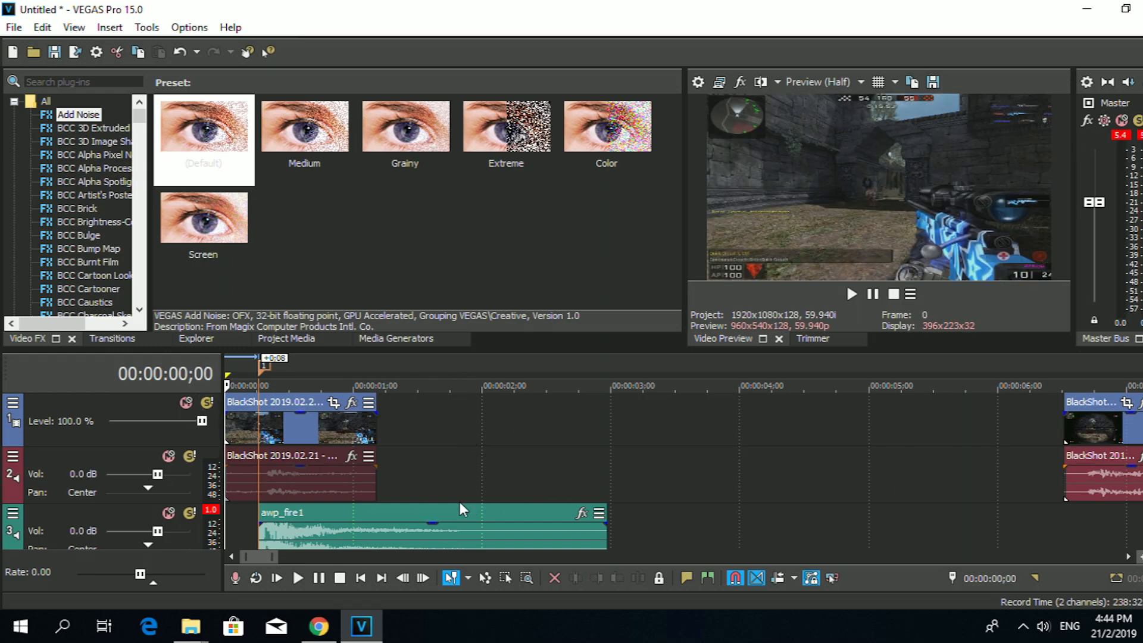
# Minimize the open windows, place the Boom Sound Effect file on an empty desktop area and listen to it in the music player
pyautogui.click(1087, 9)
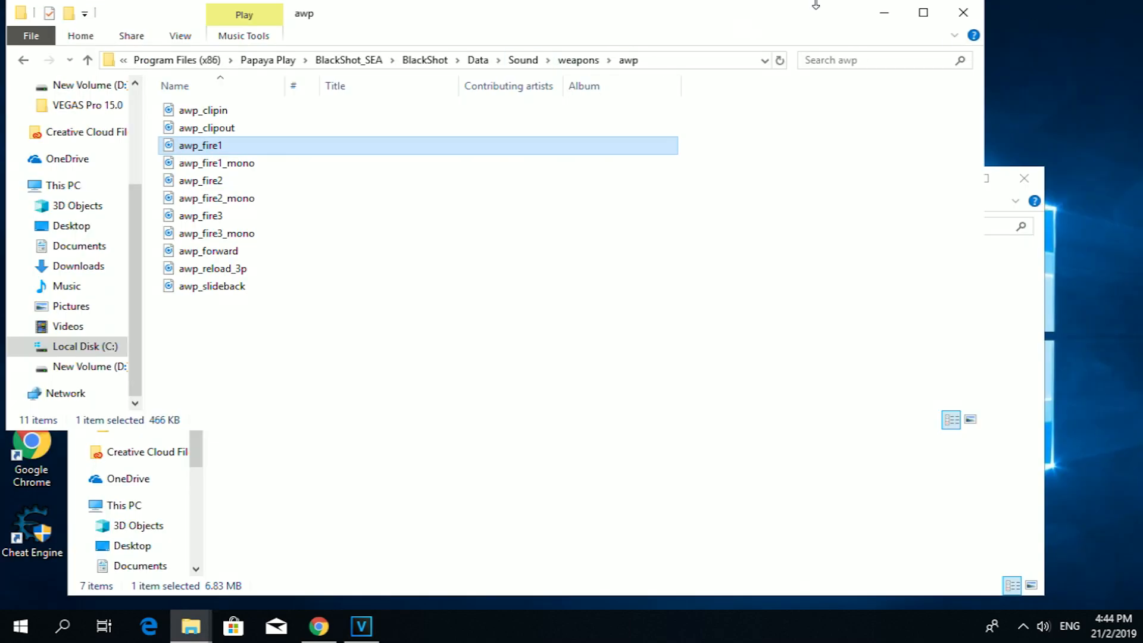
pyautogui.click(885, 12)
pyautogui.click(945, 178)
pyautogui.moveTo(314, 122); pyautogui.dragTo(402, 227)
pyautogui.doubleClick(424, 206)
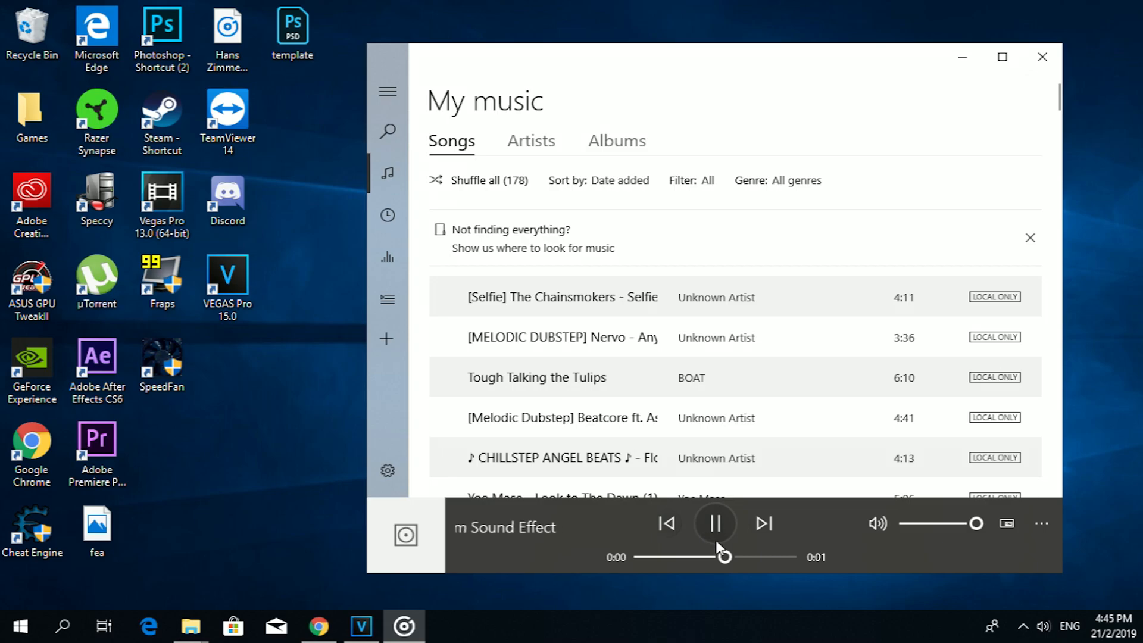
pyautogui.click(1042, 57)
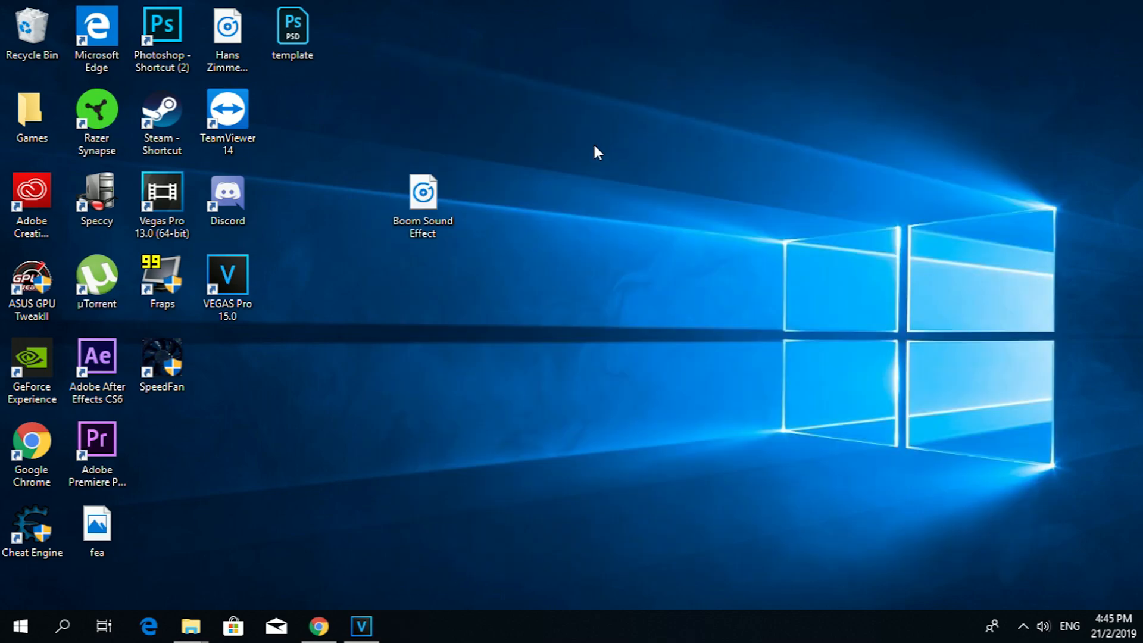
# Import the Boom Sound Effect file into the VEGAS Pro timeline and place it on track 4, starting at the gunshot marker
pyautogui.moveTo(425, 199); pyautogui.dragTo(480, 474)
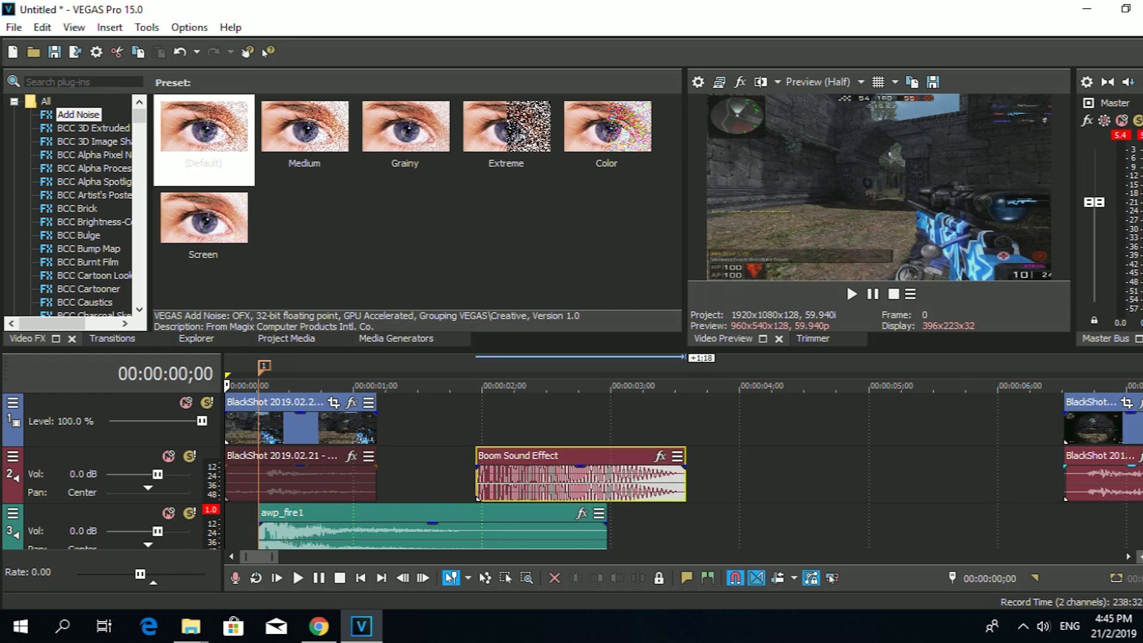
pyautogui.scroll(-1, 456, 471)
pyautogui.moveTo(527, 440); pyautogui.dragTo(289, 531)
pyautogui.click(262, 539)
# Raise the volume of track 4 to 12.0 dB and add a fade-out across the full length of the Boom Sound Effect
pyautogui.moveTo(156, 534); pyautogui.dragTo(227, 534)
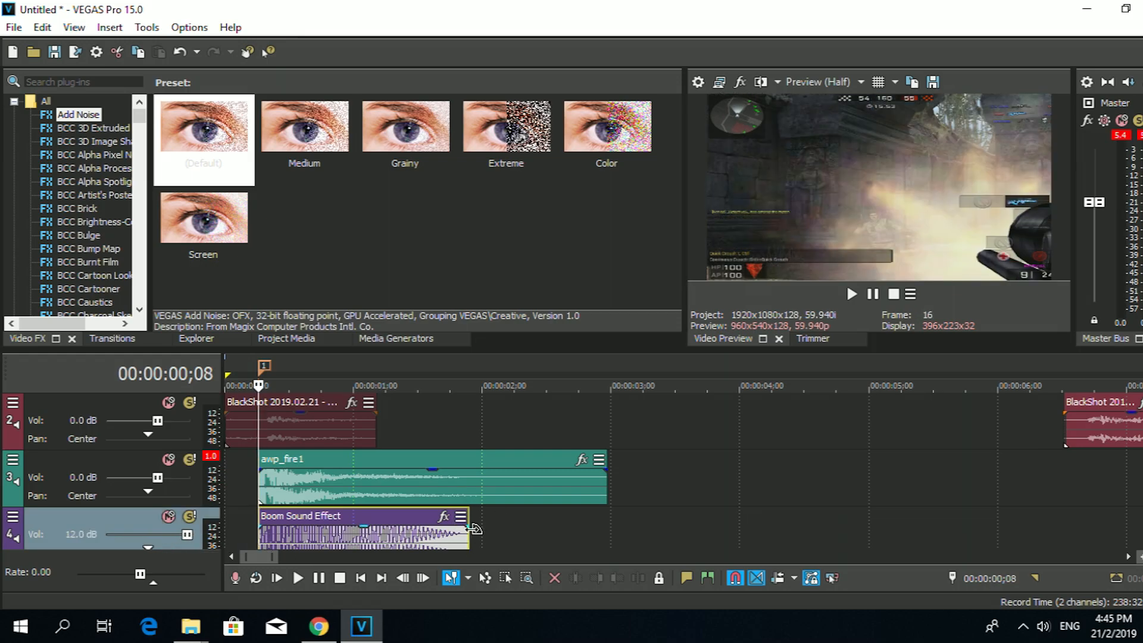
pyautogui.scroll(2, 473, 527)
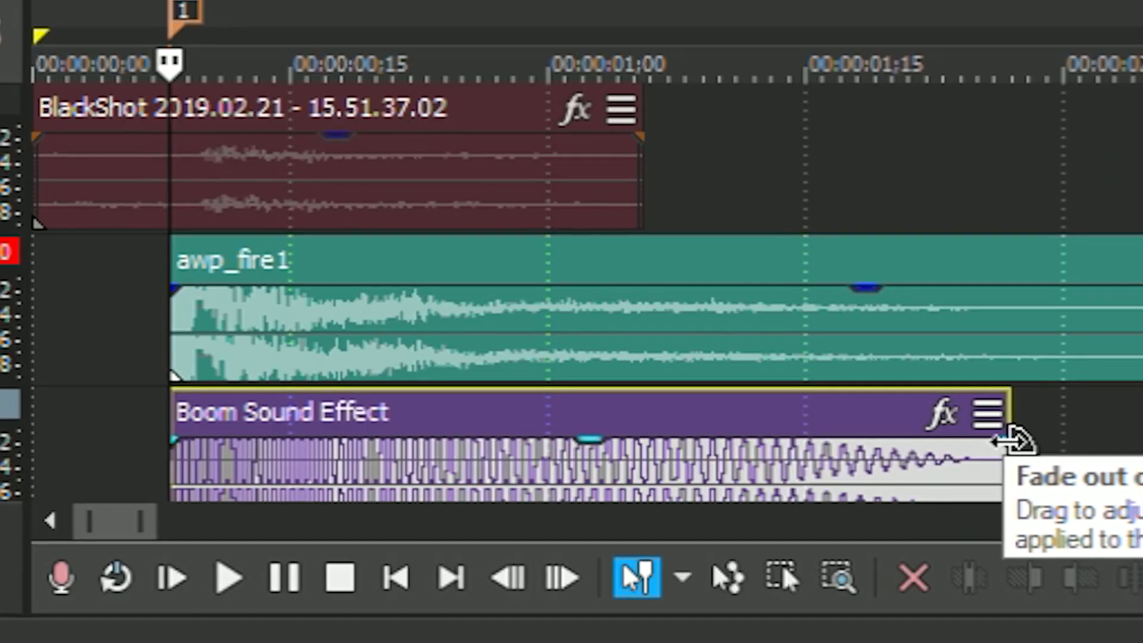
pyautogui.moveTo(591, 526); pyautogui.dragTo(554, 526)
pyautogui.moveTo(956, 448); pyautogui.dragTo(140, 481)
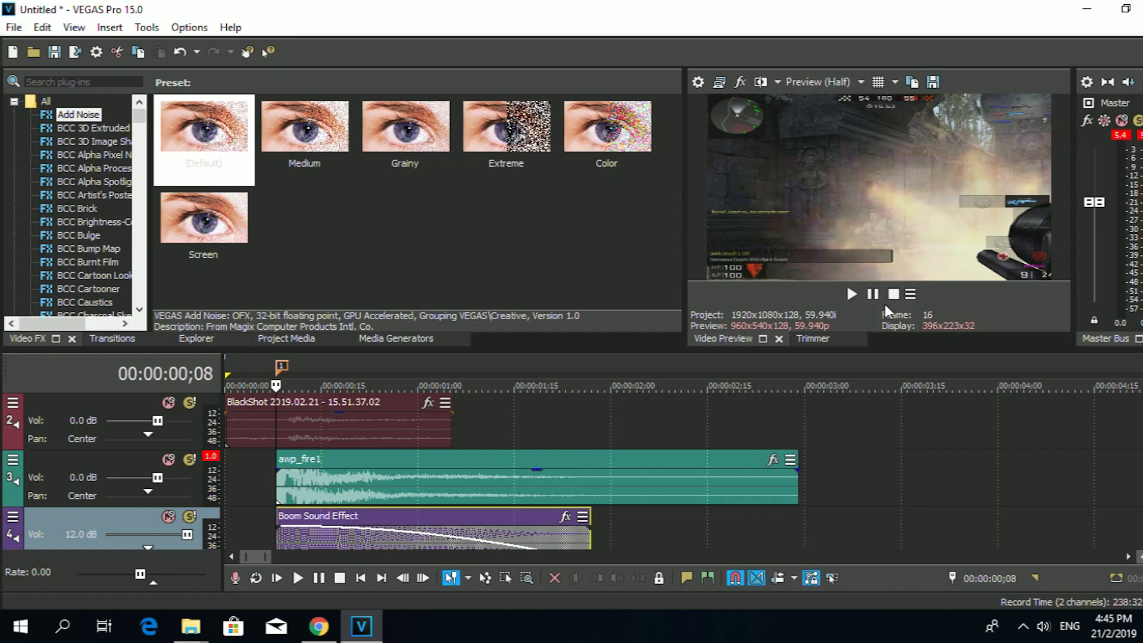
# Play the boom from the marker and set the volume of track 4 to 1.3 dB
pyautogui.click(873, 297)
pyautogui.click(873, 298)
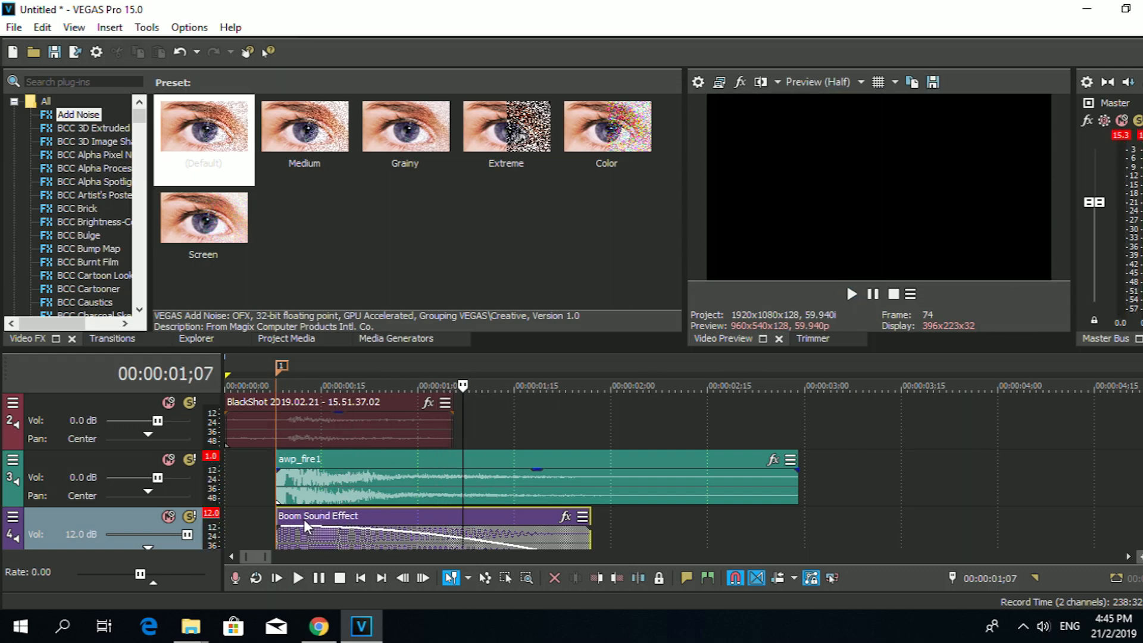
pyautogui.moveTo(168, 534); pyautogui.dragTo(164, 534)
pyautogui.press('Escape')
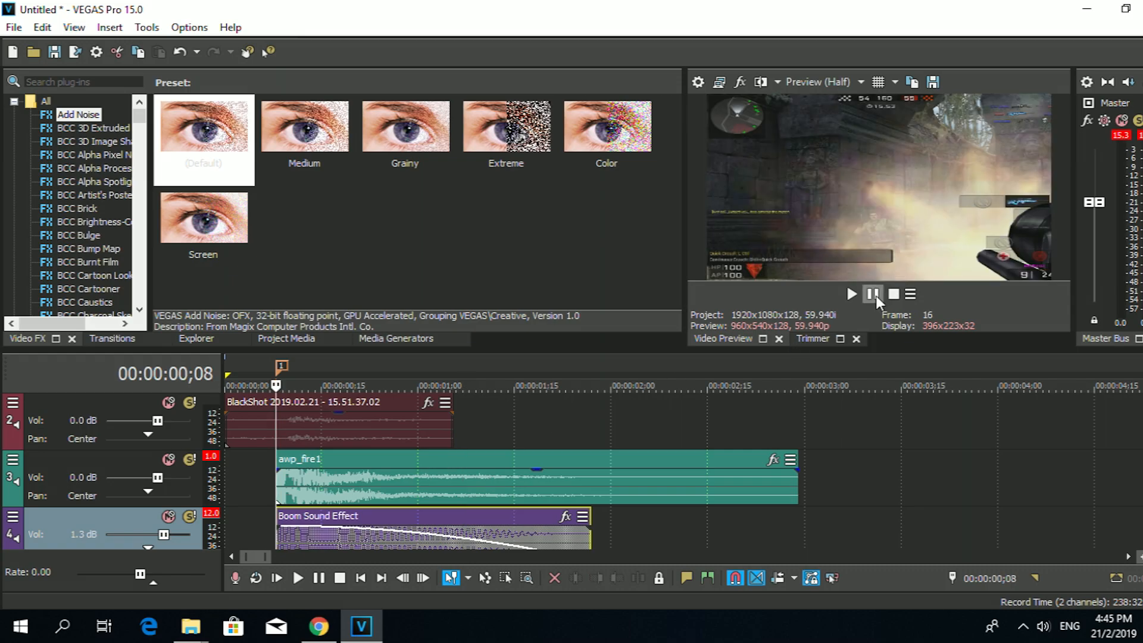
# Play repeatedly from the marker to check the boom's new level against the gunshot sound
pyautogui.click(873, 296)
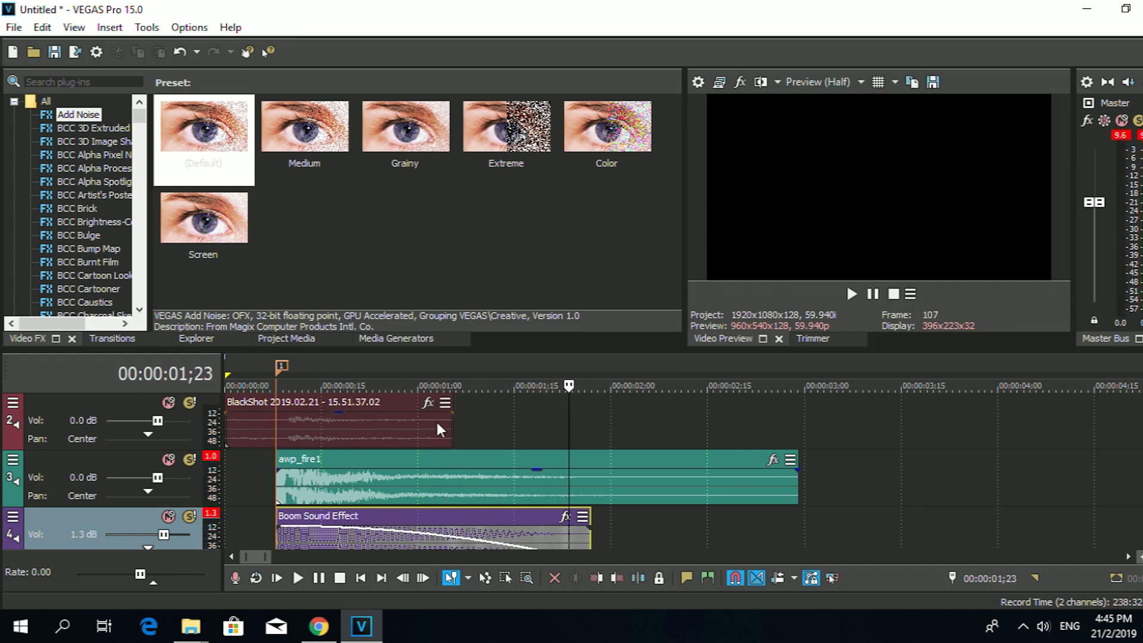
pyautogui.click(278, 538)
pyautogui.click(876, 297)
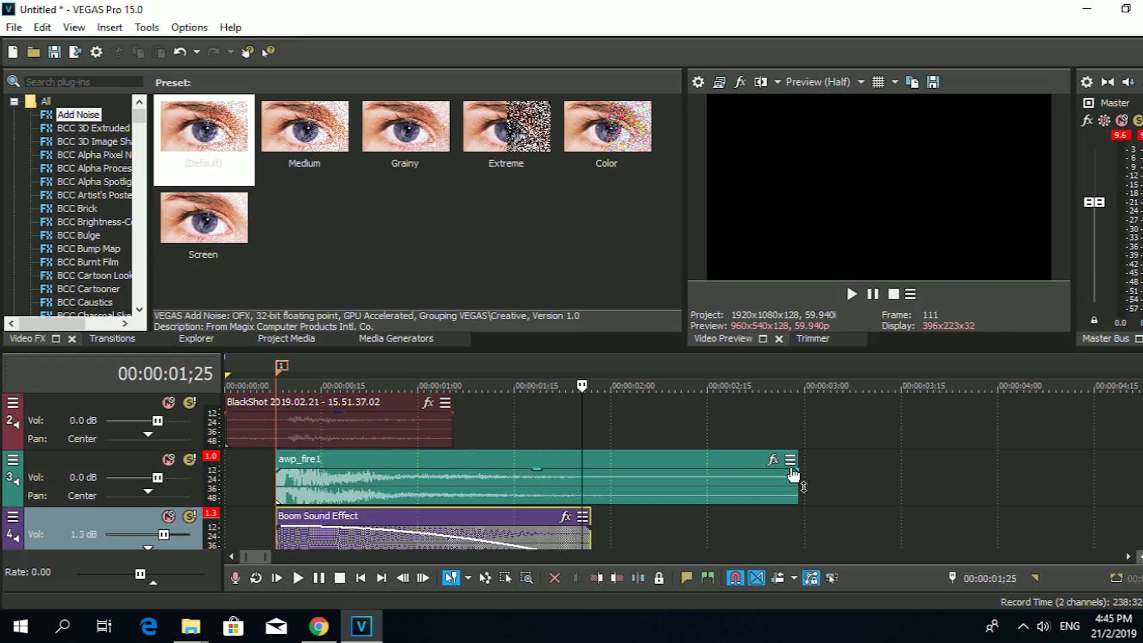
# Add a fade-out across the full length of the awp_fire1 sound and play it from the marker
pyautogui.moveTo(796, 455); pyautogui.dragTo(280, 484)
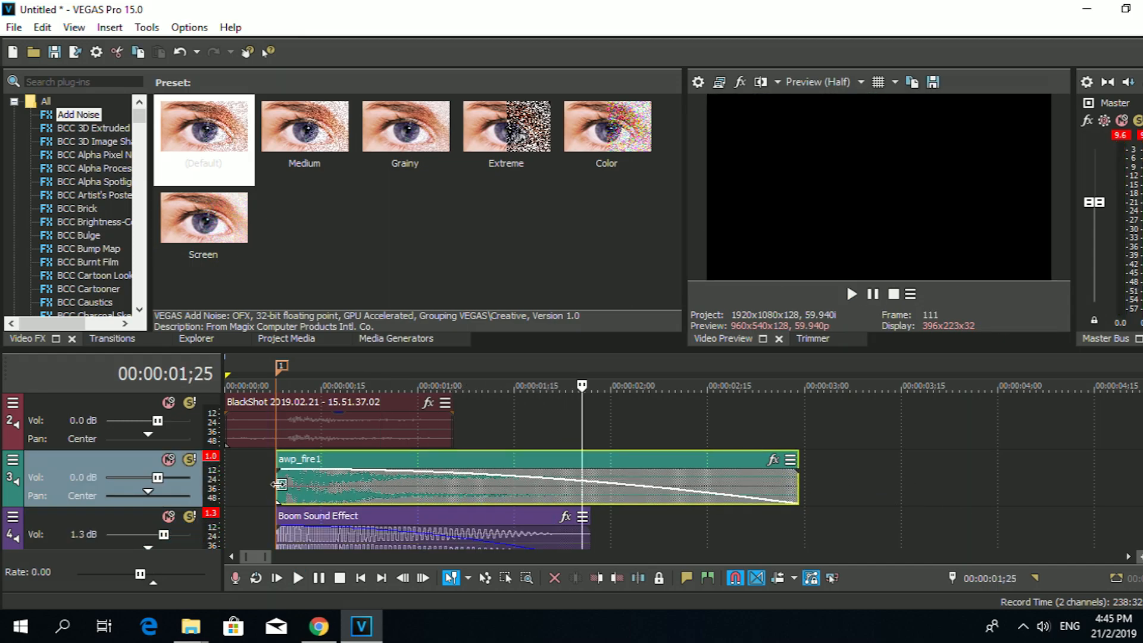
pyautogui.click(280, 484)
pyautogui.click(872, 295)
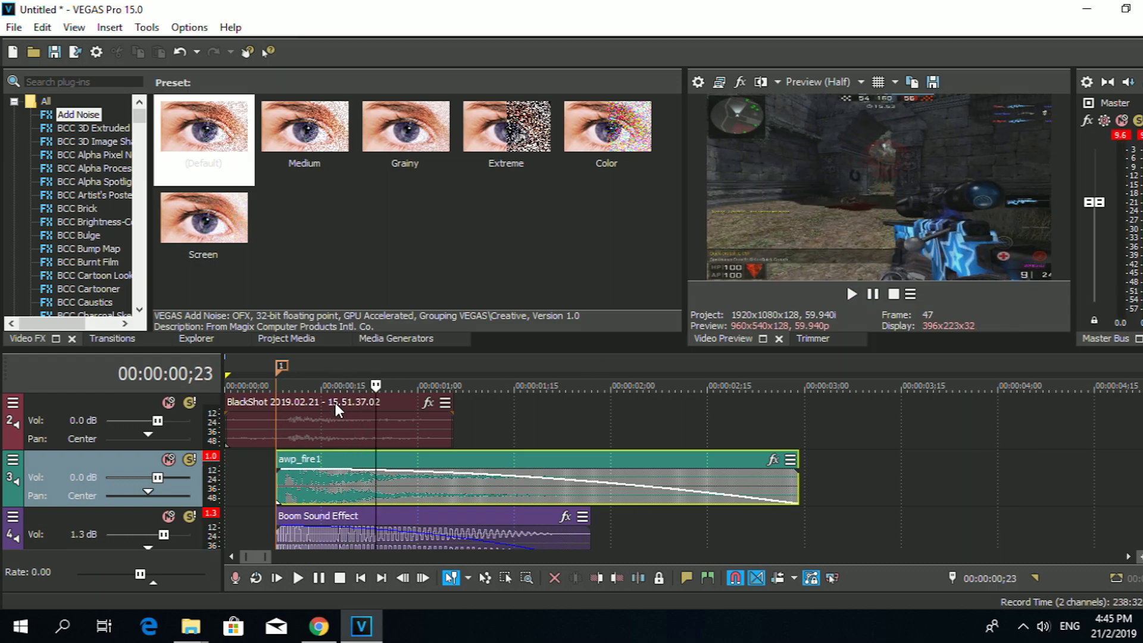
# Raise the volume of the awp_fire1 track to 2.4 dB and replay the combined sounds from the marker
pyautogui.click(277, 494)
pyautogui.click(862, 294)
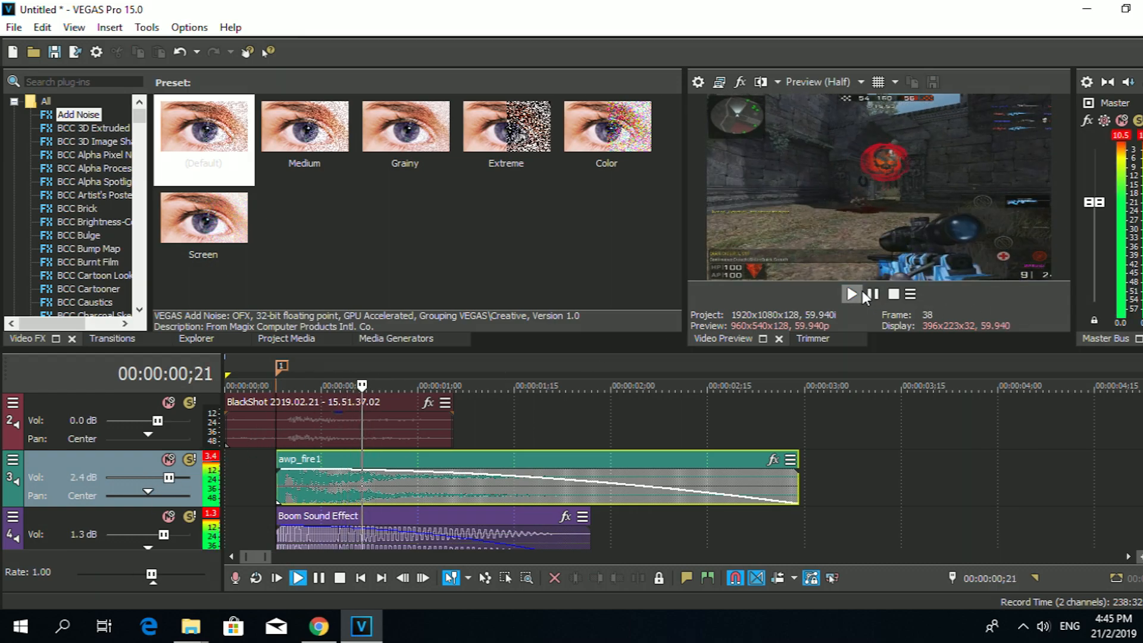
pyautogui.press('Return')
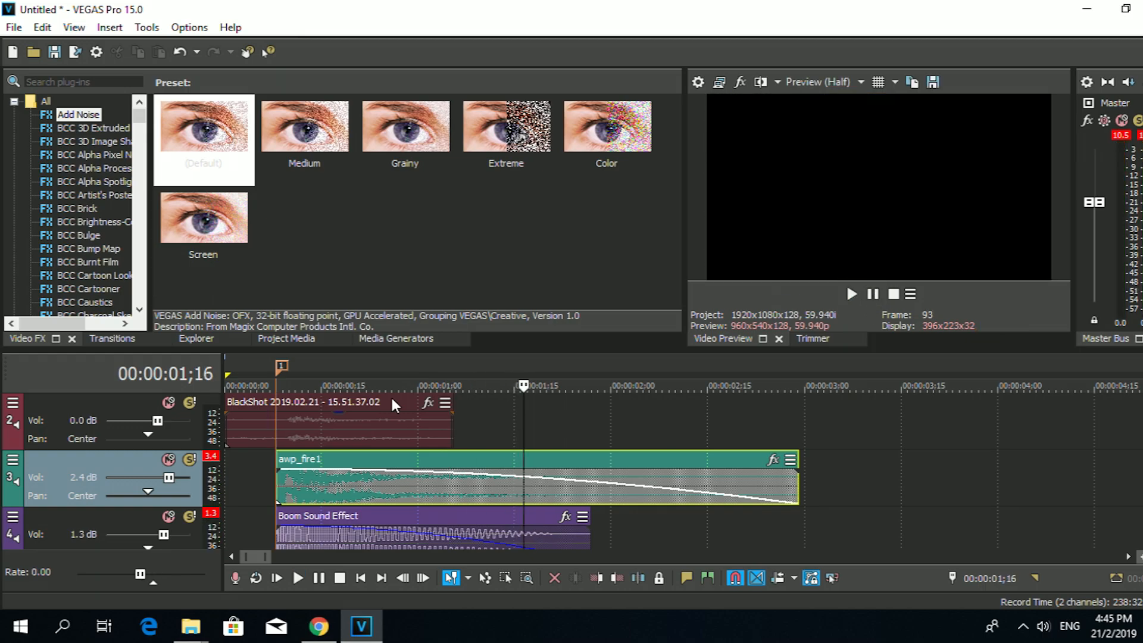
pyautogui.click(279, 540)
pyautogui.press('space')
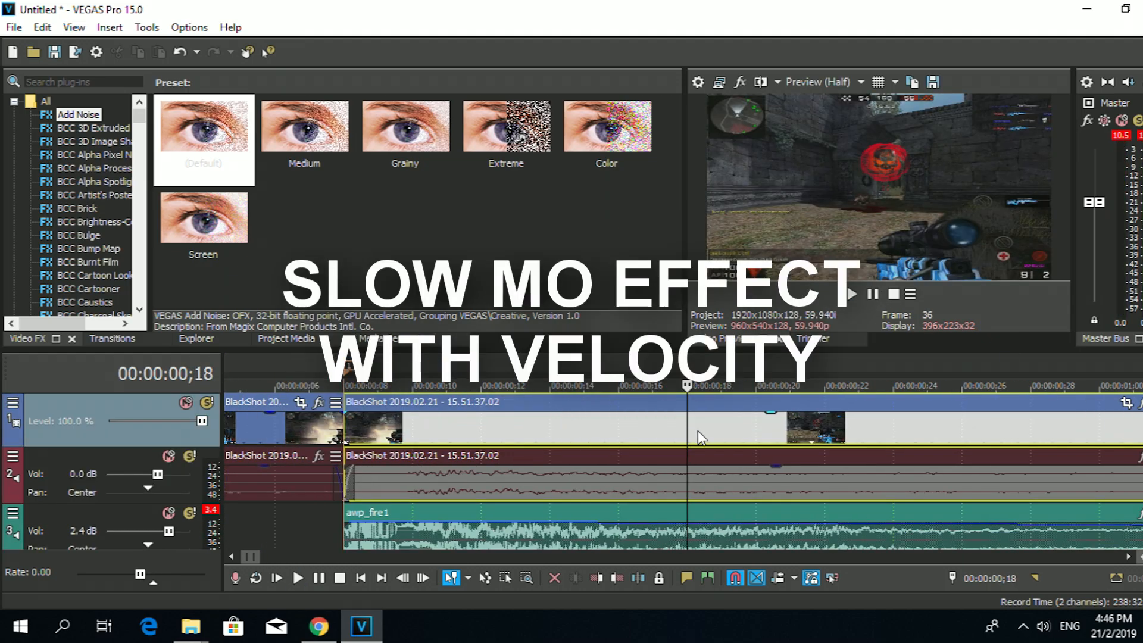
# Insert a Velocity envelope on the BlackShot video section that starts at the gunshot marker
pyautogui.rightClick(698, 433)
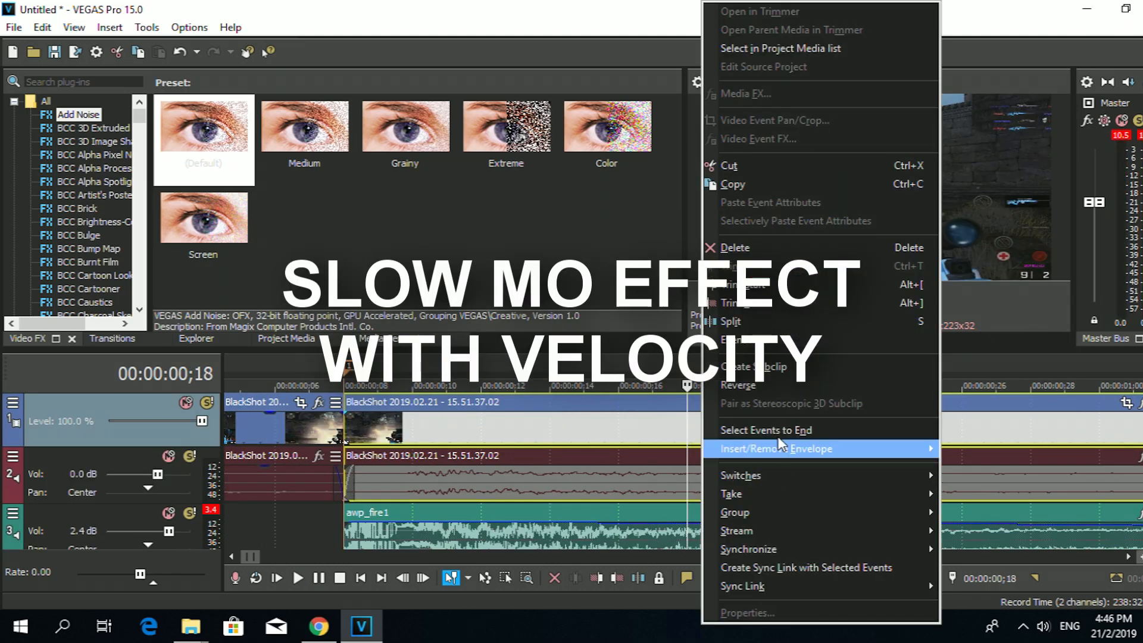
pyautogui.moveTo(905, 449)
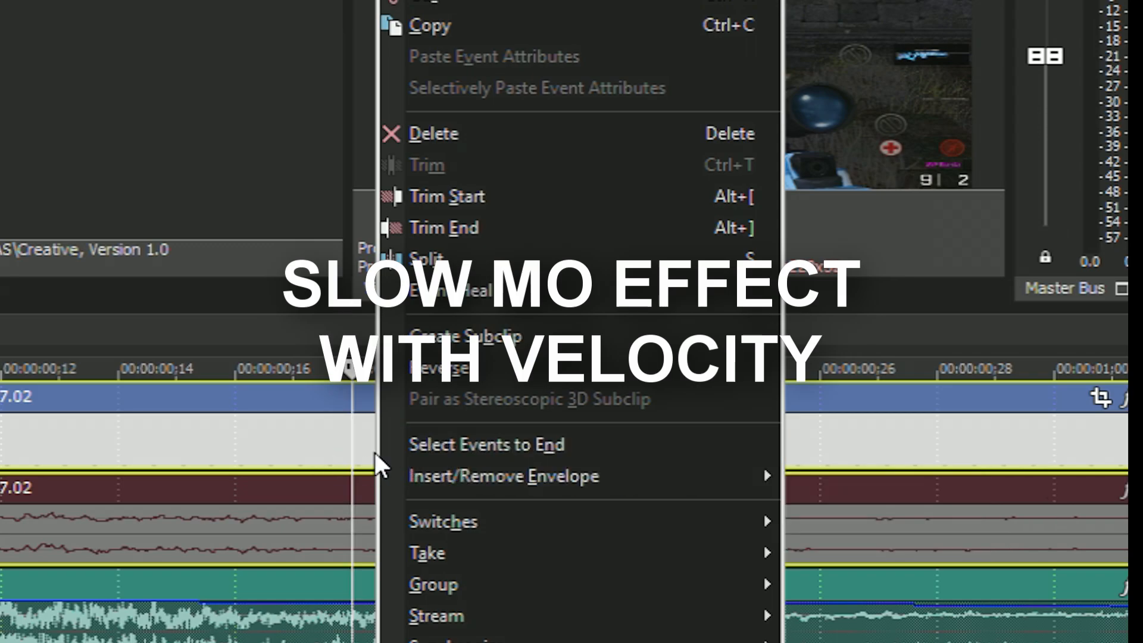
pyautogui.click(347, 444)
pyautogui.rightClick(348, 441)
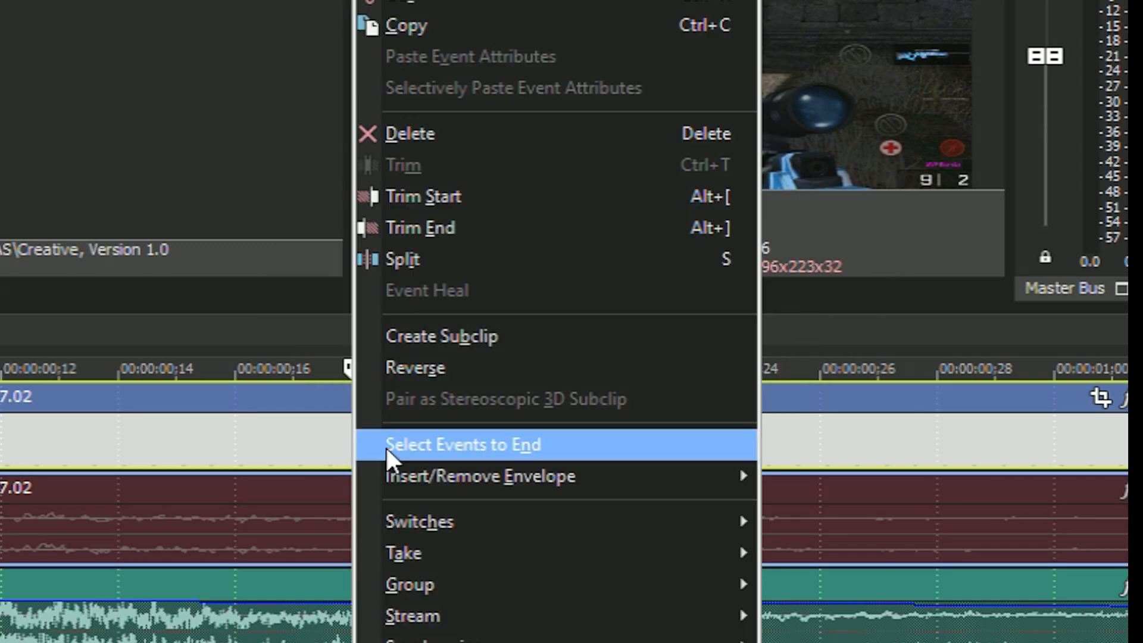
pyautogui.moveTo(641, 515)
pyautogui.moveTo(510, 484)
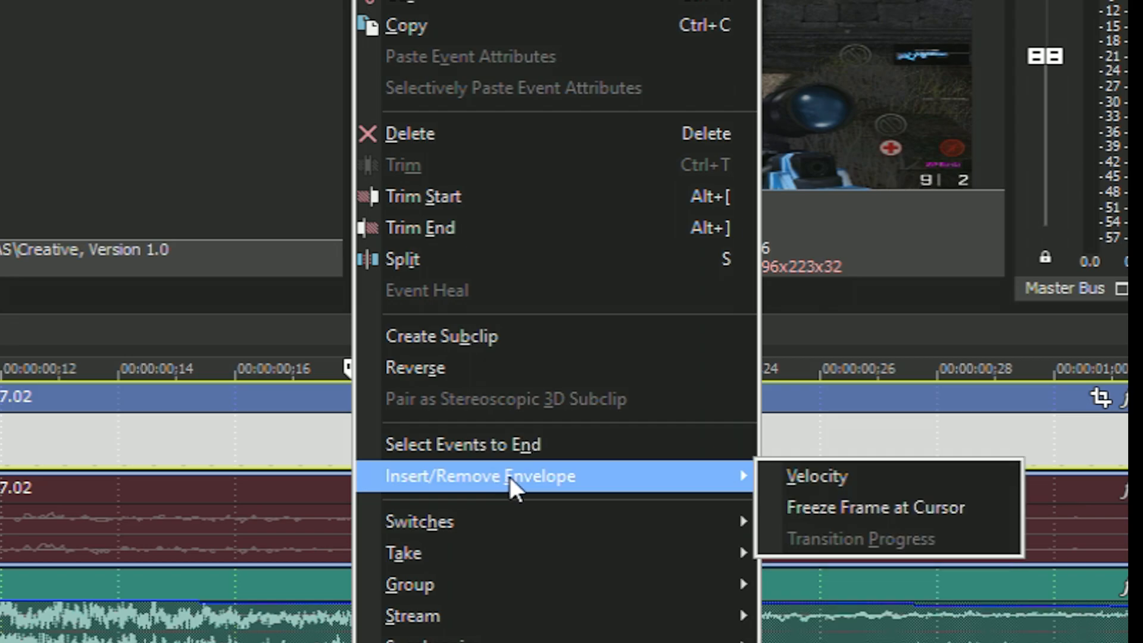
pyautogui.click(852, 478)
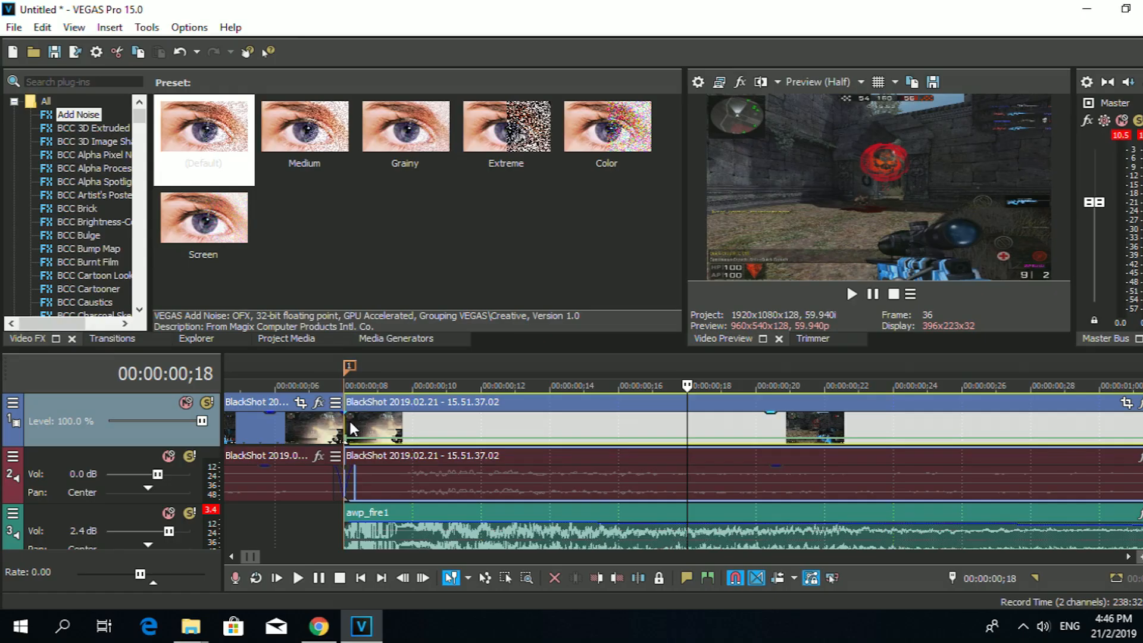
# Play the video section from the gunshot marker and pause it at 00:00:00;16
pyautogui.click(351, 429)
pyautogui.click(852, 293)
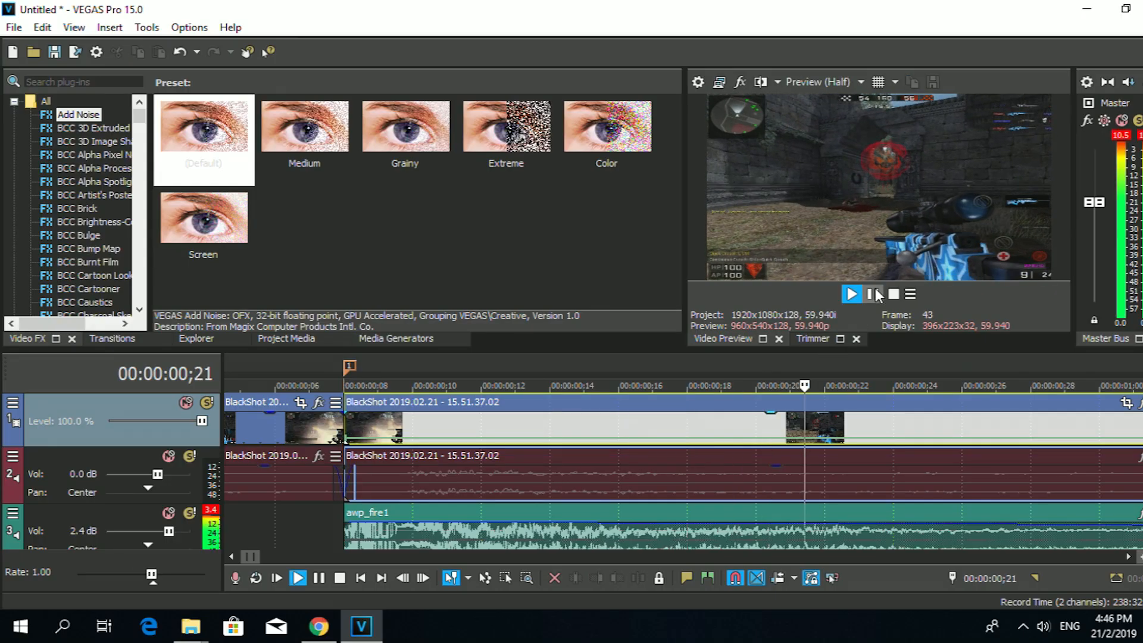
pyautogui.click(894, 294)
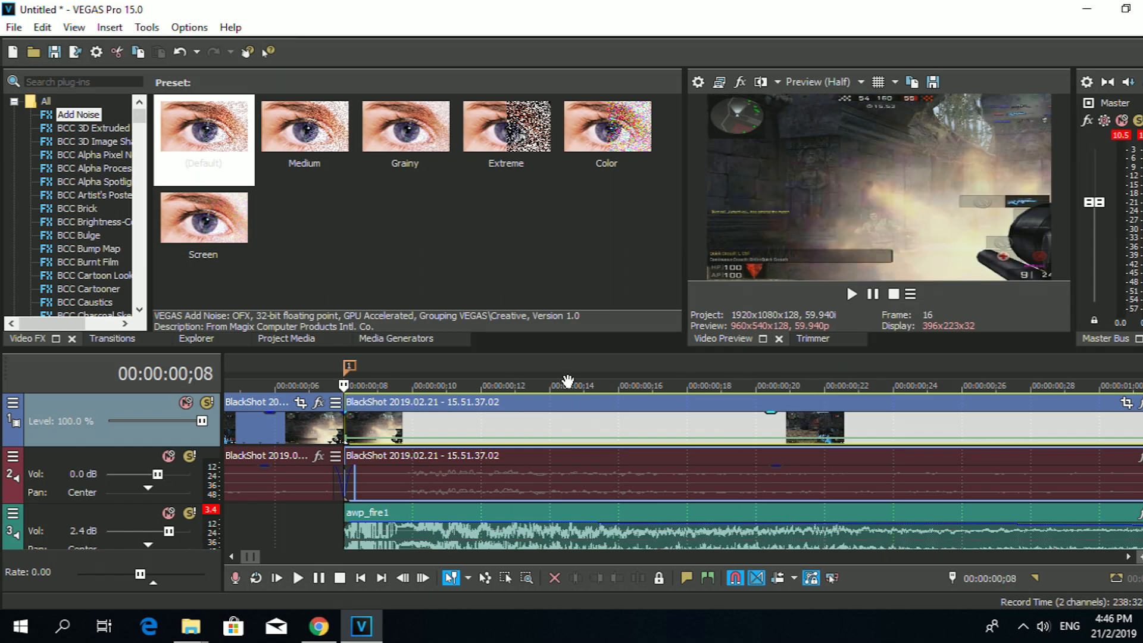
pyautogui.click(852, 294)
pyautogui.click(873, 293)
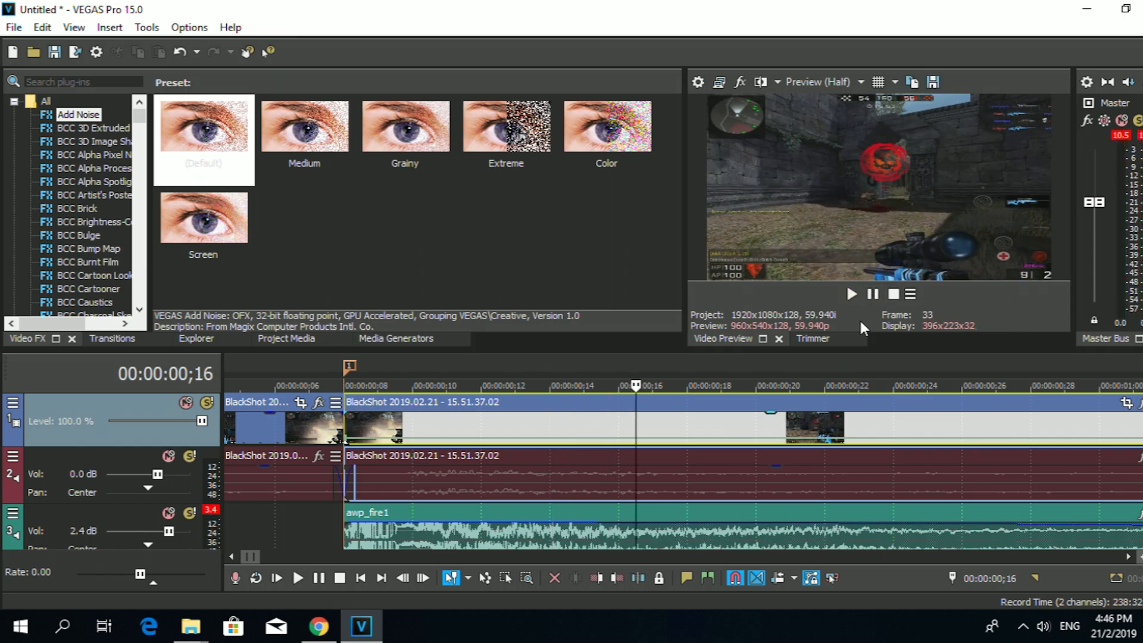
# Add a point to the video section's velocity envelope at the playhead, 00:00:00;16
pyautogui.scroll(8, 619, 450)
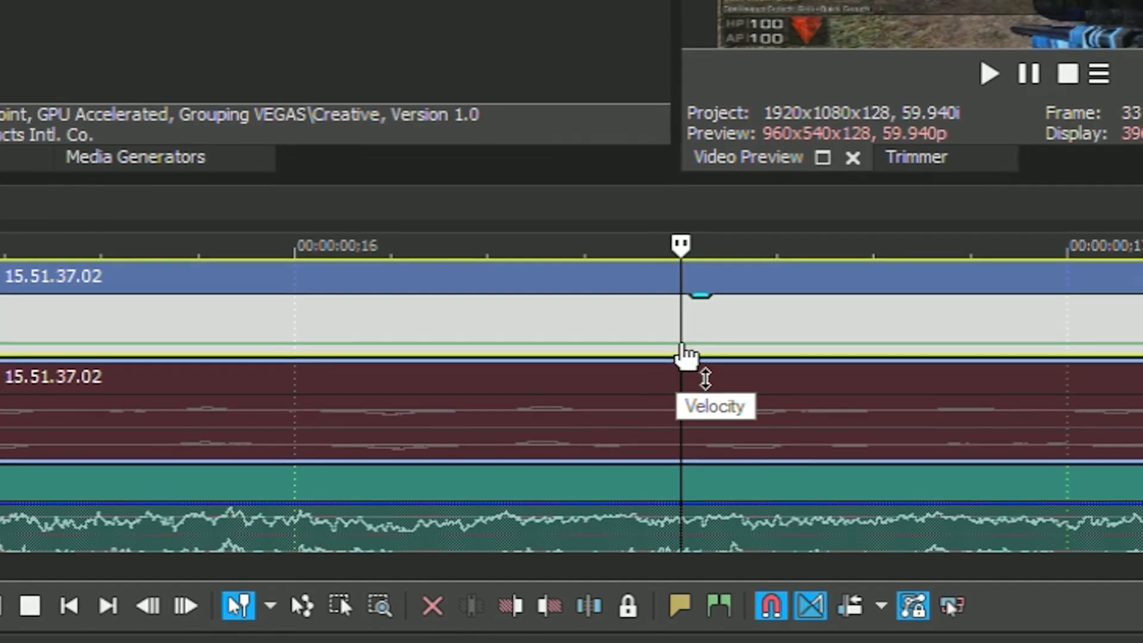
pyautogui.rightClick(689, 445)
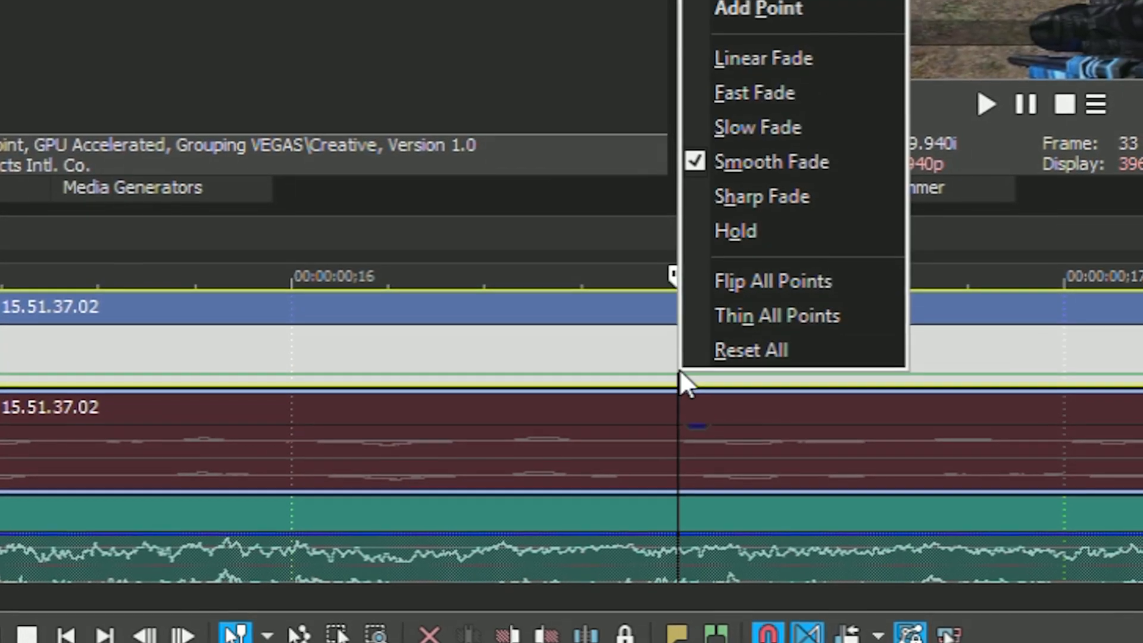
pyautogui.click(741, 244)
pyautogui.rightClick(668, 420)
pyautogui.click(772, 53)
pyautogui.rightClick(676, 414)
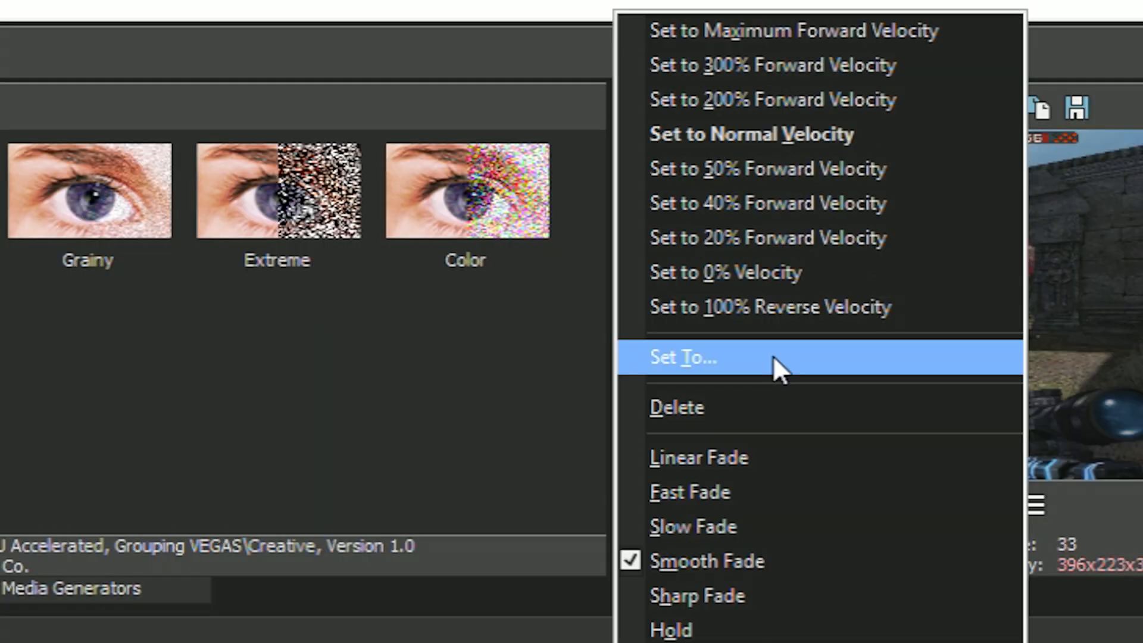
pyautogui.click(773, 356)
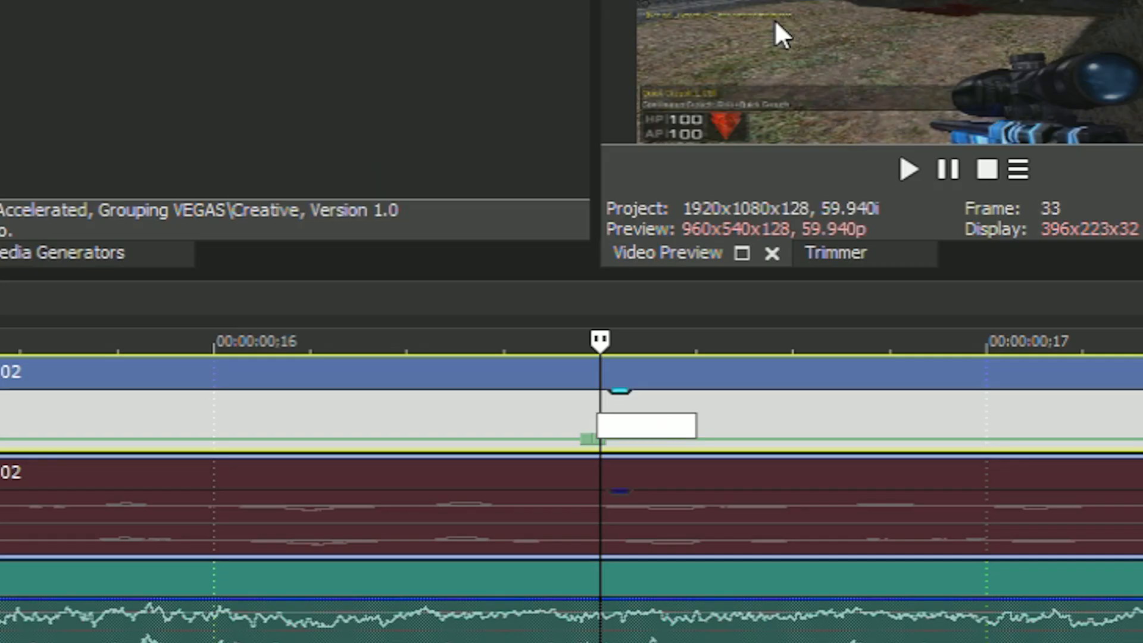
pyautogui.press('Return')
pyautogui.scroll(-2, 477, 419)
pyautogui.scroll(-4, 321, 459)
pyautogui.scroll(-2, 321, 459)
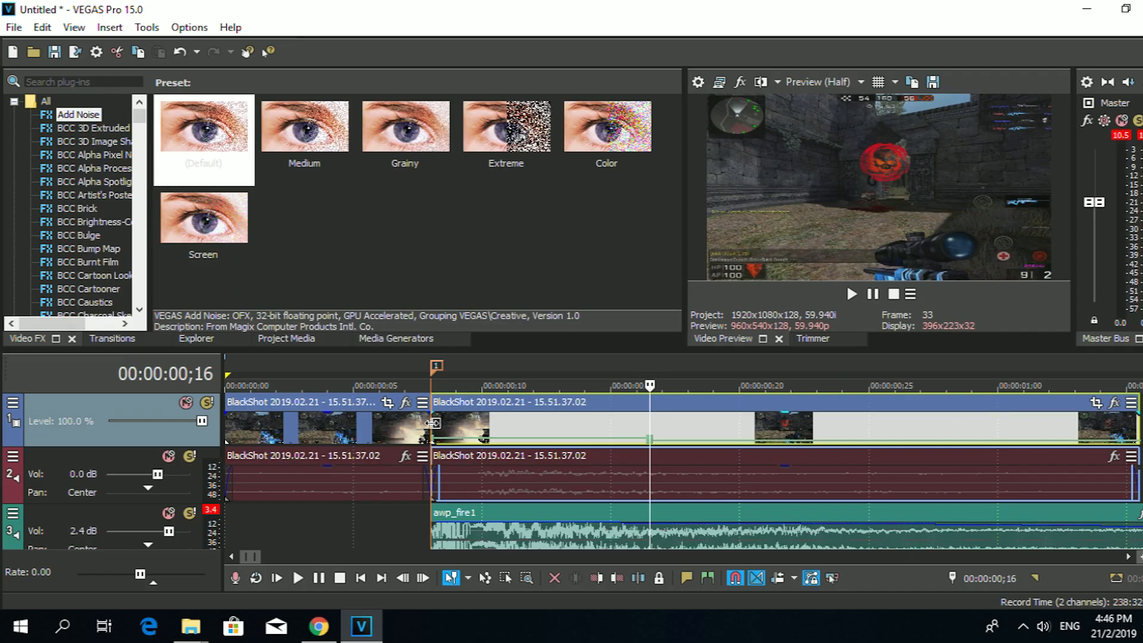
# Replay the video section from the gunshot marker and check the speed value of its first velocity envelope point
pyautogui.press('1')
pyautogui.click(877, 293)
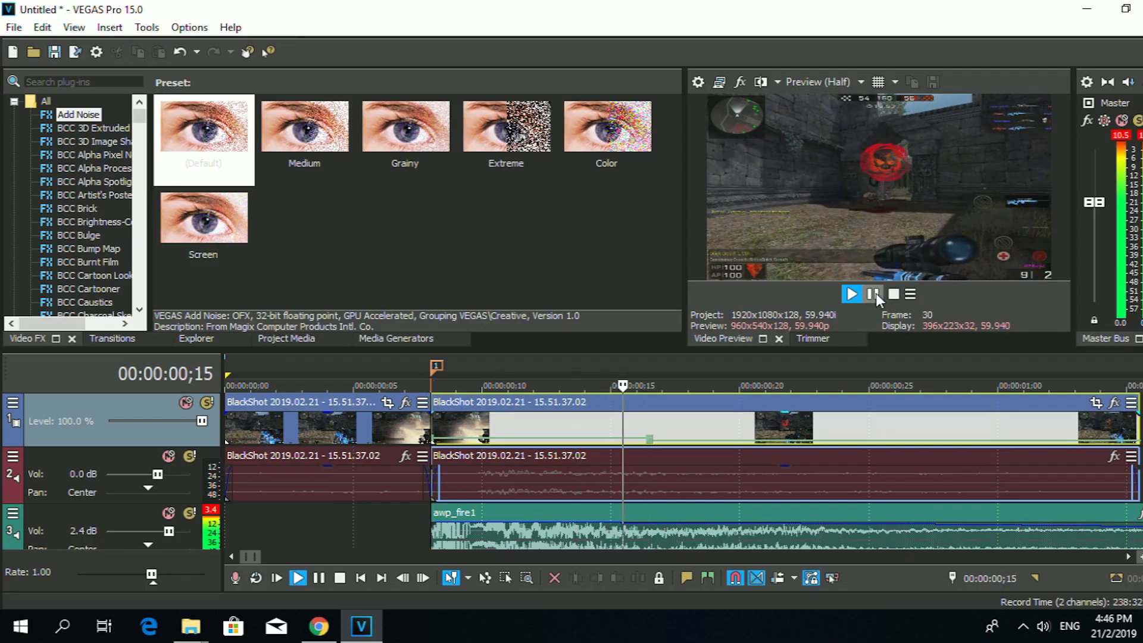
pyautogui.rightClick(433, 442)
pyautogui.click(480, 216)
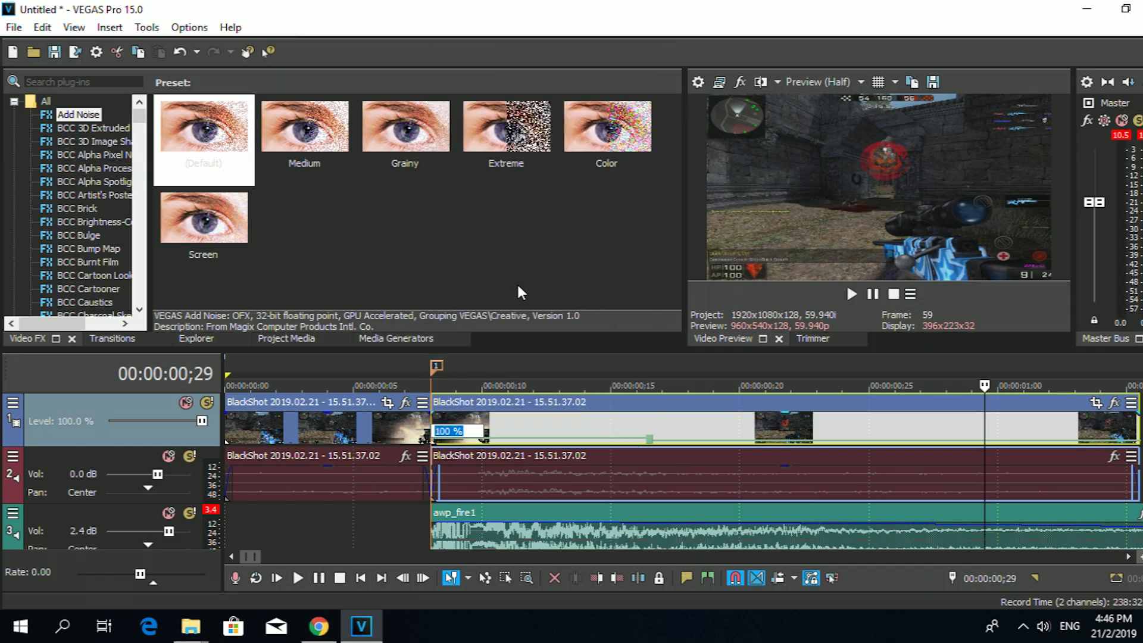
pyautogui.press('Return')
pyautogui.scroll(2, 600, 475)
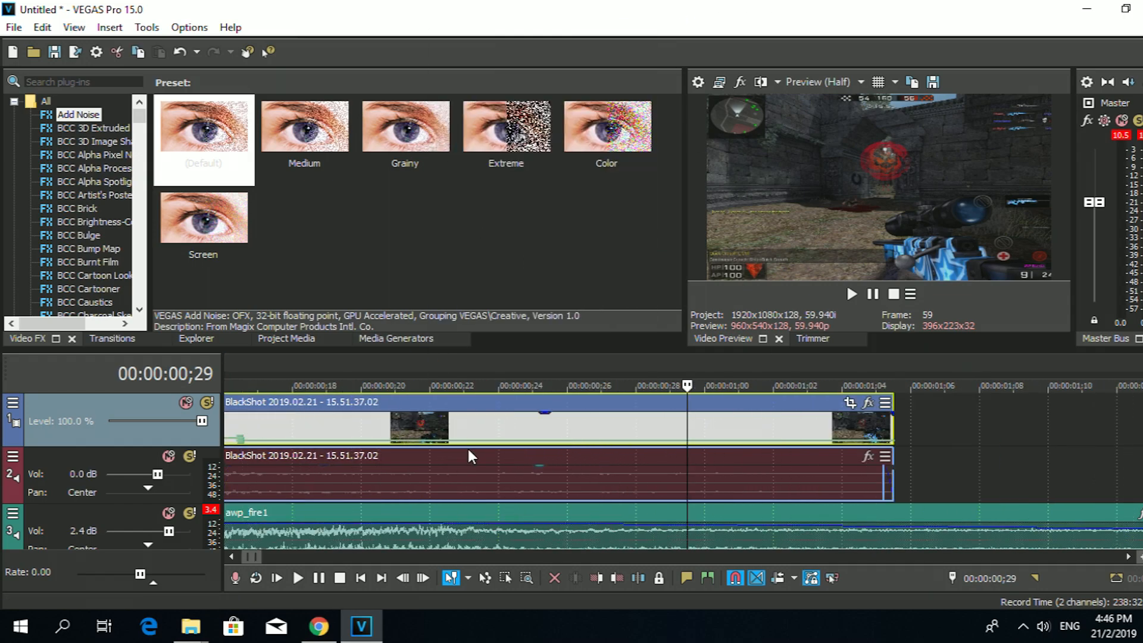
pyautogui.scroll(-3, 357, 429)
# Check the speed value of the second velocity envelope point, just after 00:00:00;16
pyautogui.click(346, 424)
pyautogui.scroll(6, 813, 433)
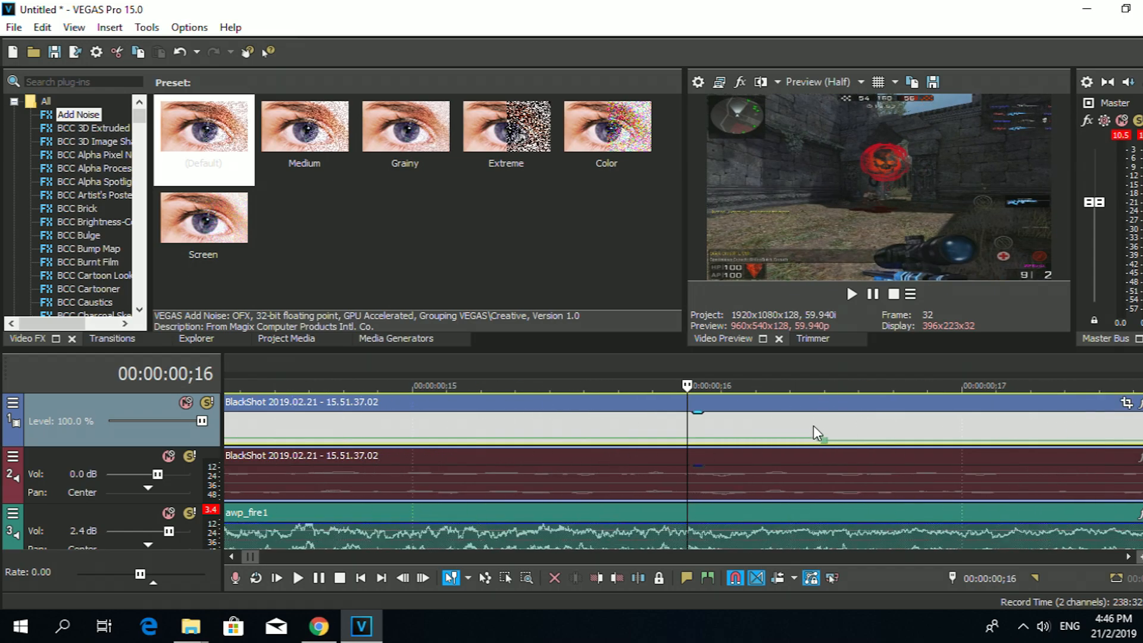
pyautogui.rightClick(817, 441)
pyautogui.click(851, 216)
pyautogui.press('Return')
pyautogui.scroll(-6, 640, 456)
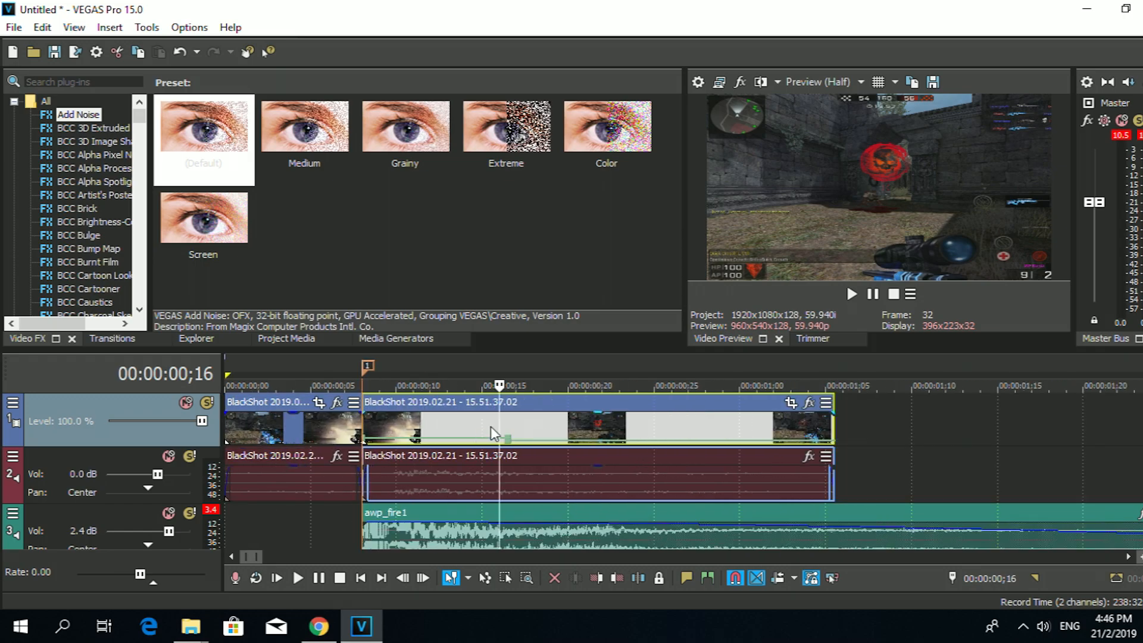
# Play the montage from the project start and again from the gunshot marker to review the velocity change
pyautogui.click(242, 386)
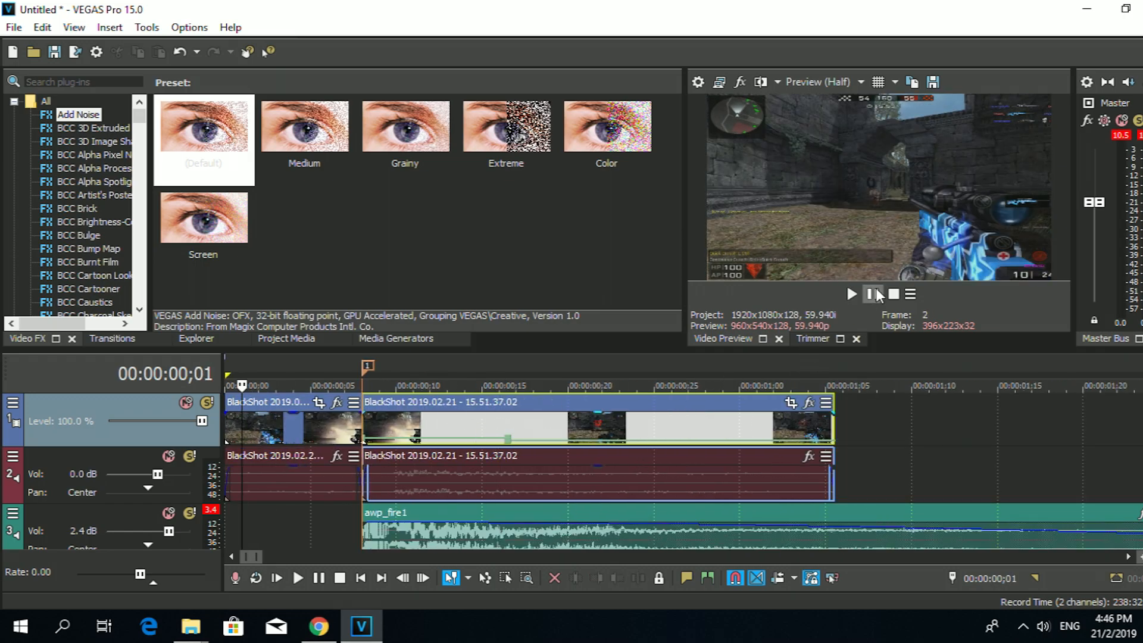
pyautogui.click(874, 295)
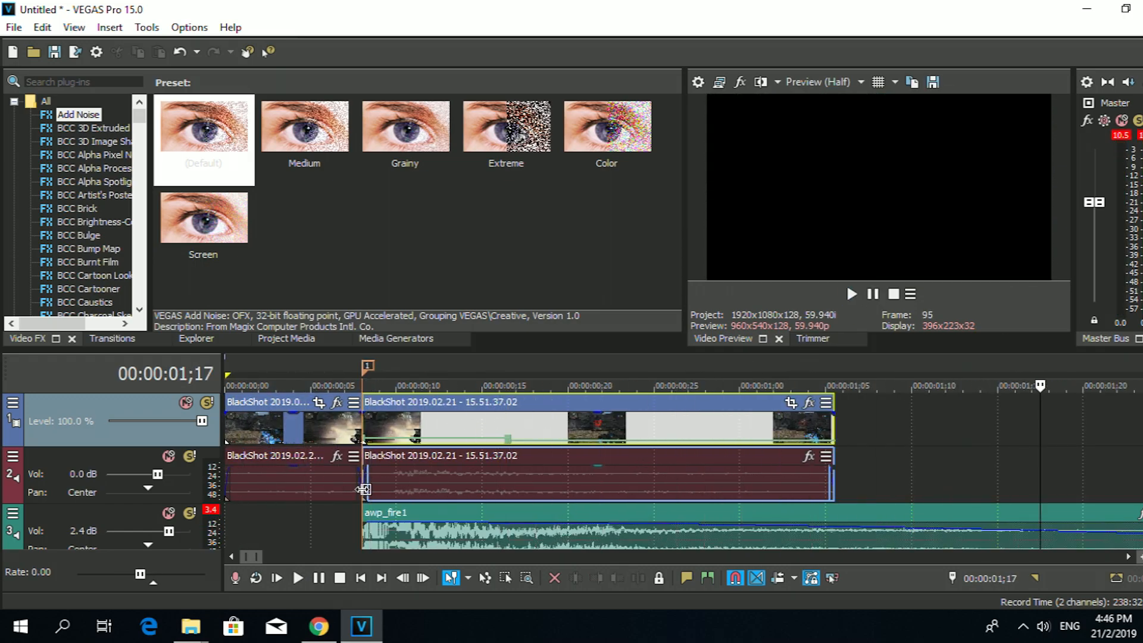
pyautogui.click(368, 427)
pyautogui.click(870, 294)
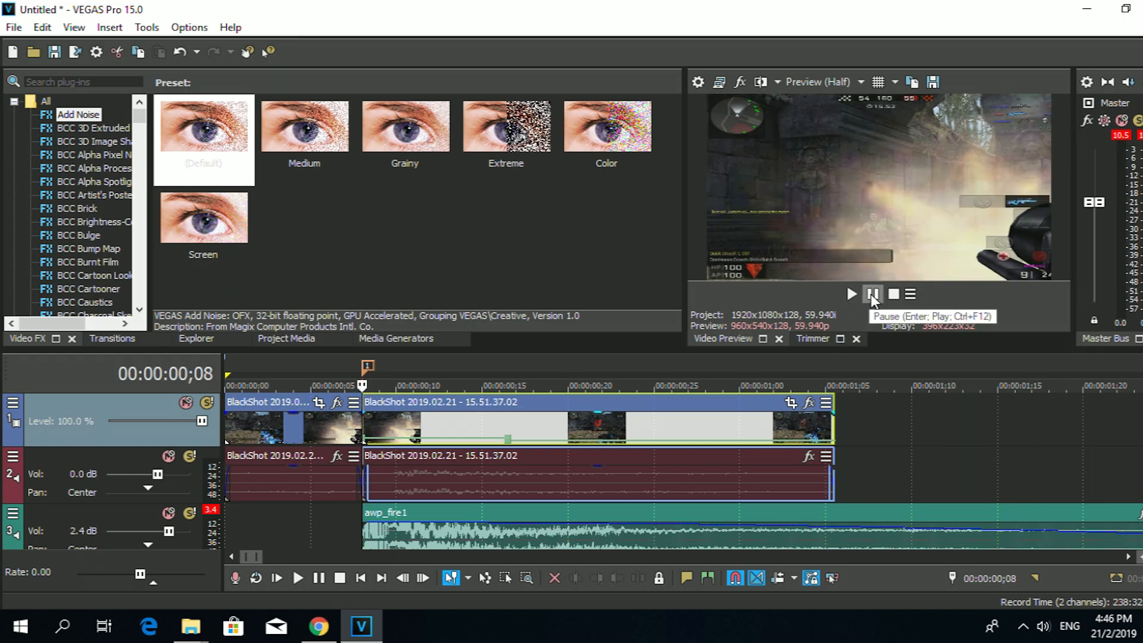
pyautogui.click(871, 295)
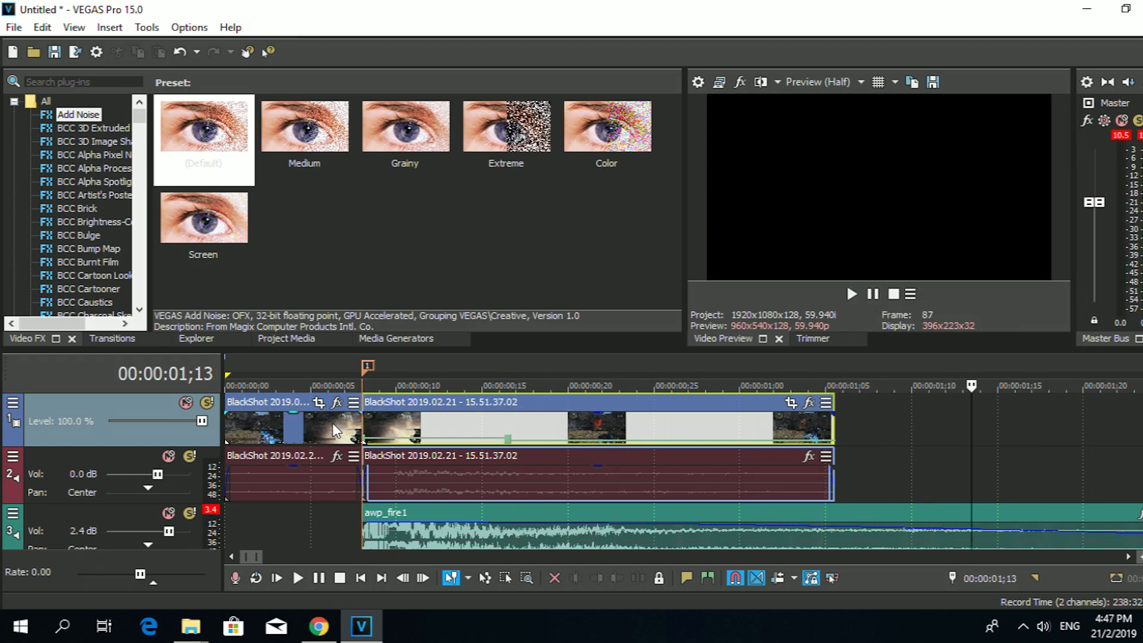
pyautogui.click(244, 426)
pyautogui.click(877, 294)
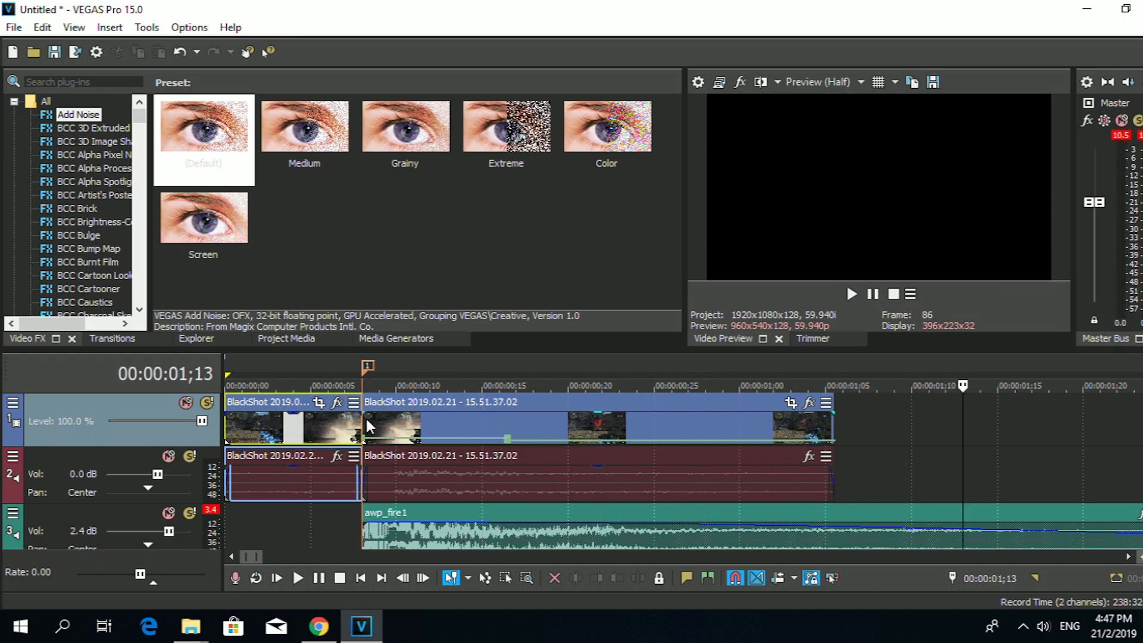
# Open Event Pan/Crop for the section after the gunshot marker and add a zoomed-in keyframe just after its start, about 1,249.6 by 705.7
pyautogui.click(365, 424)
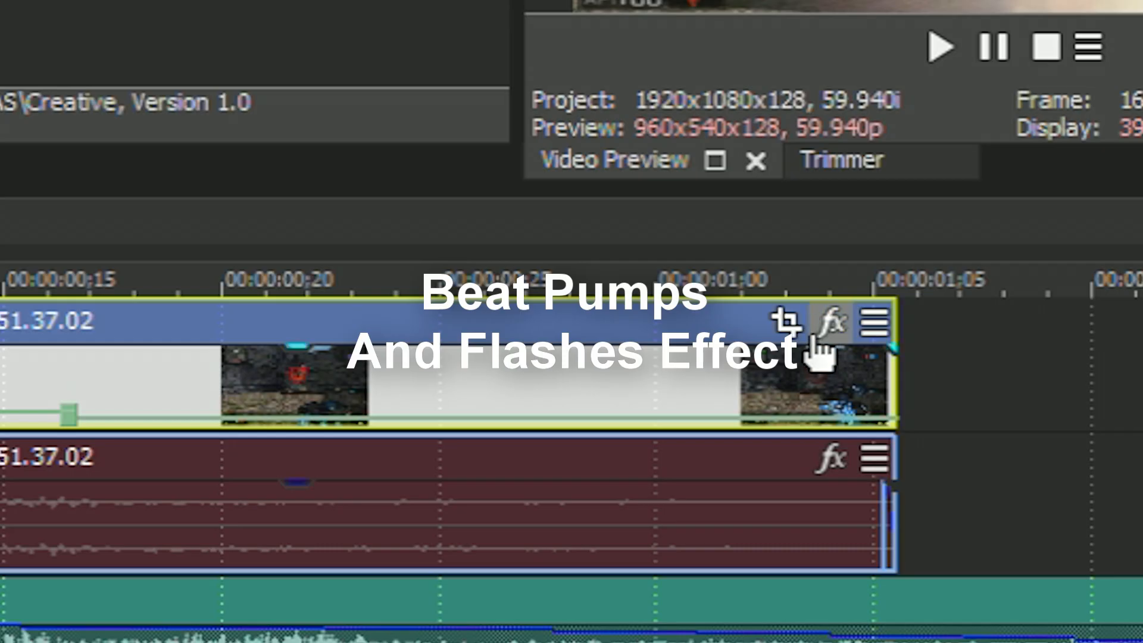
pyautogui.click(786, 322)
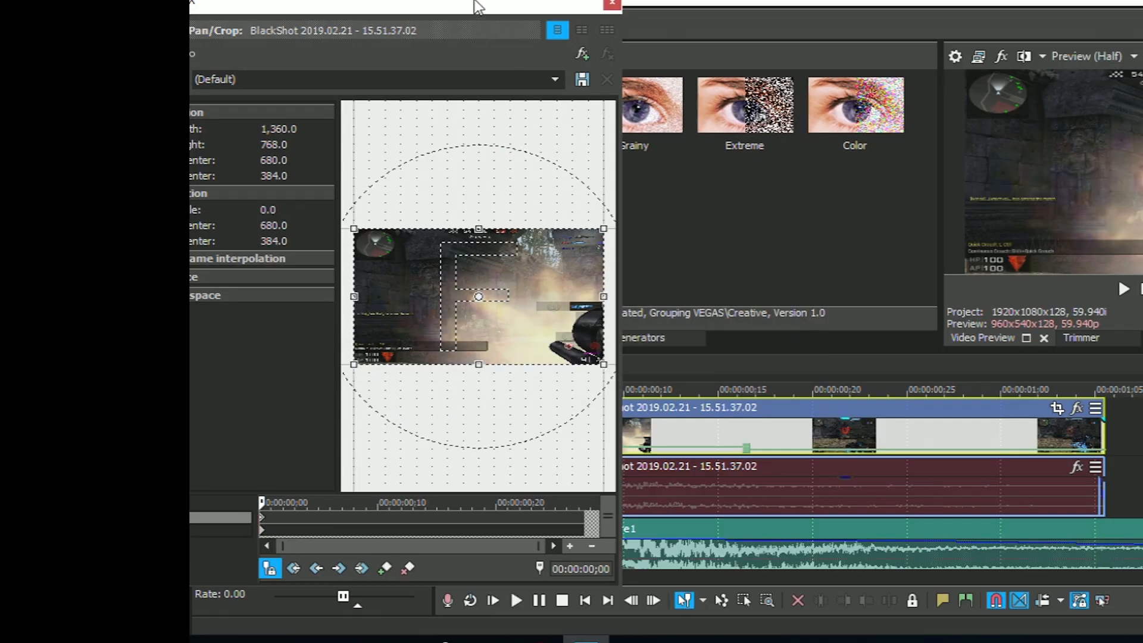
pyautogui.moveTo(477, 6); pyautogui.dragTo(560, 1)
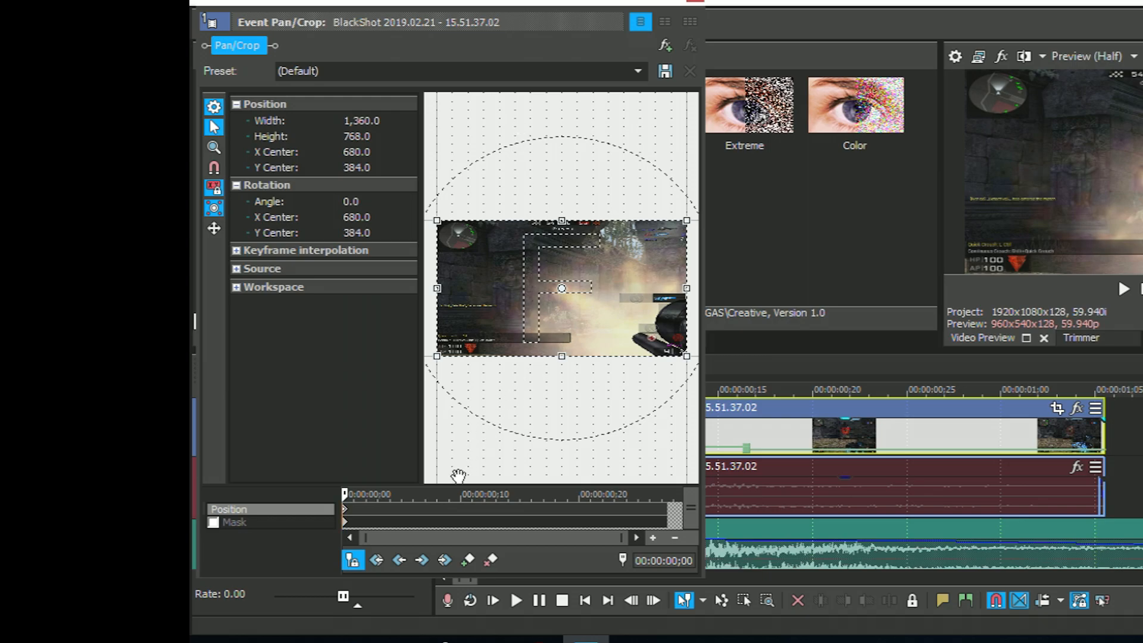
pyautogui.scroll(2, 382, 516)
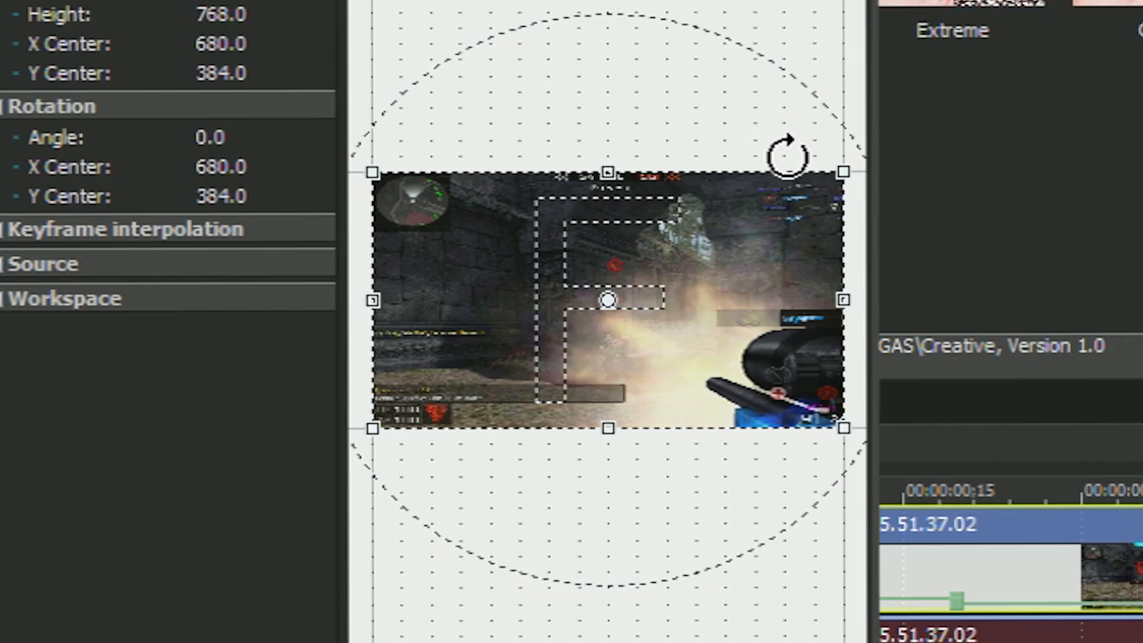
pyautogui.moveTo(841, 177)
pyautogui.mouseDown()
pyautogui.moveTo(805, 192)
pyautogui.moveTo(745, 255)
pyautogui.moveTo(859, 188)
pyautogui.mouseUp()
pyautogui.moveTo(294, 25); pyautogui.dragTo(820, 23)
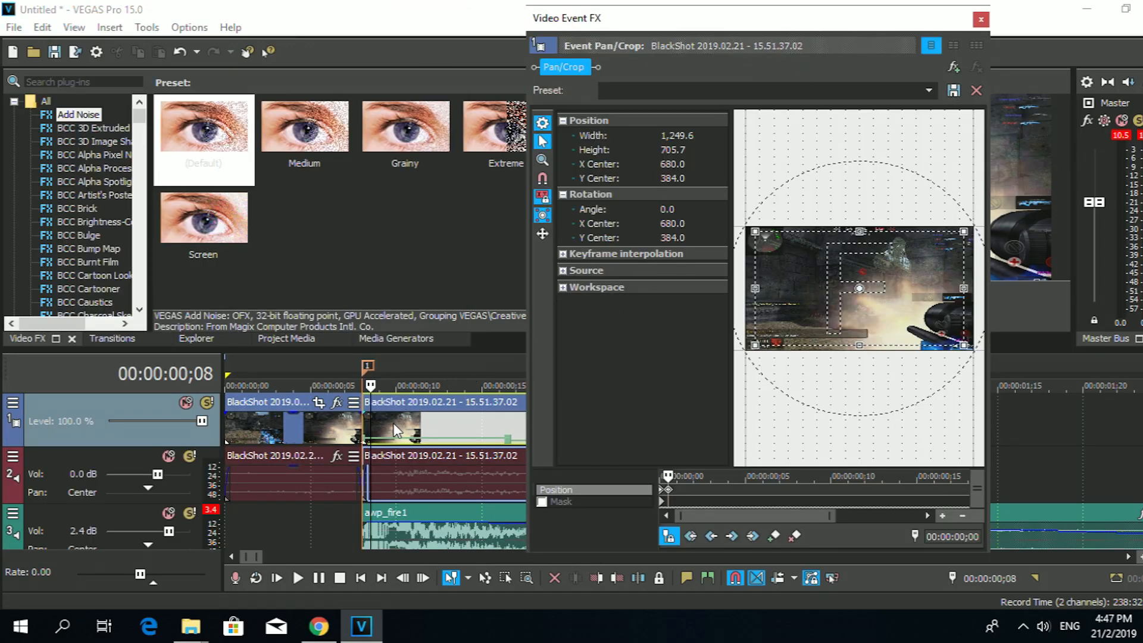
# Add a pan/crop keyframe at 00:00:00;01 of the section that restores the (Default) preset
pyautogui.click(387, 423)
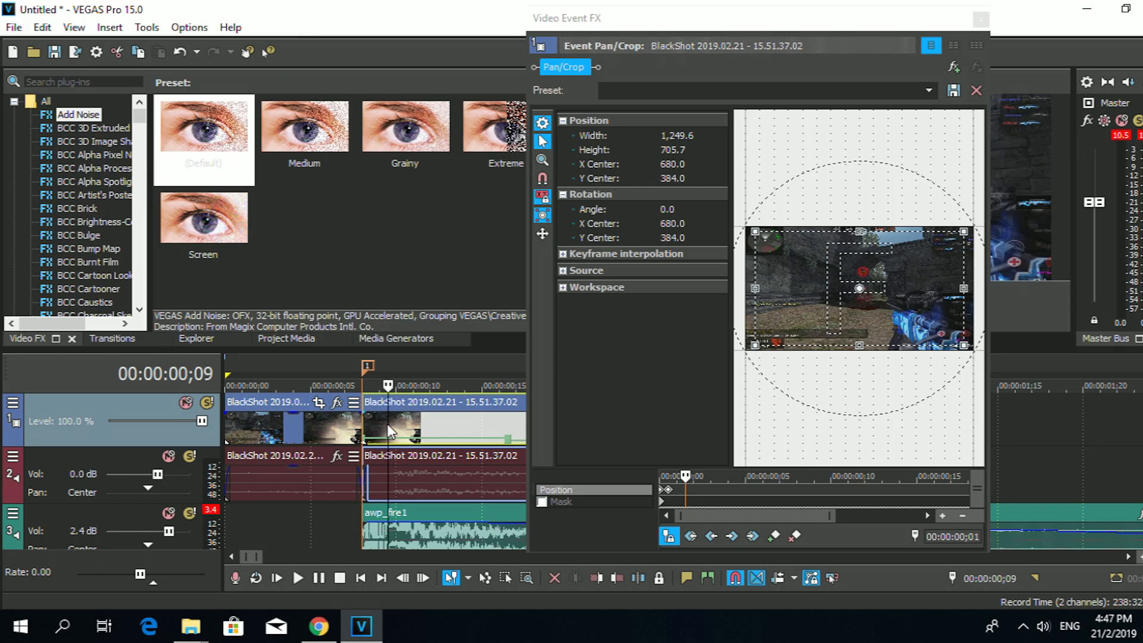
pyautogui.moveTo(819, 31); pyautogui.dragTo(359, 29)
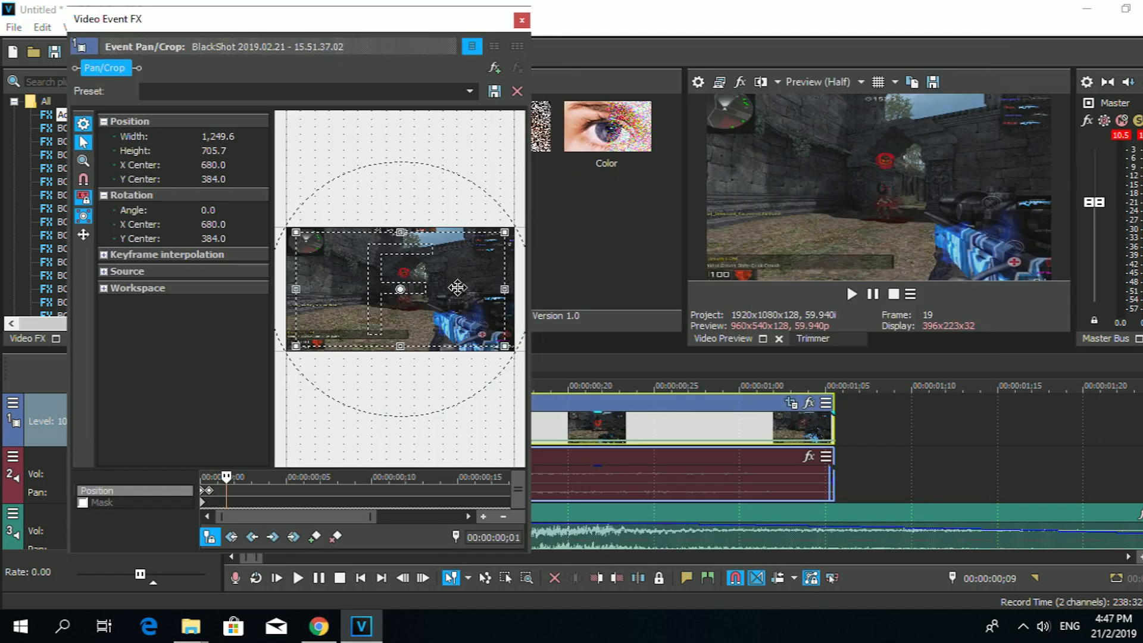
pyautogui.click(464, 89)
pyautogui.click(424, 103)
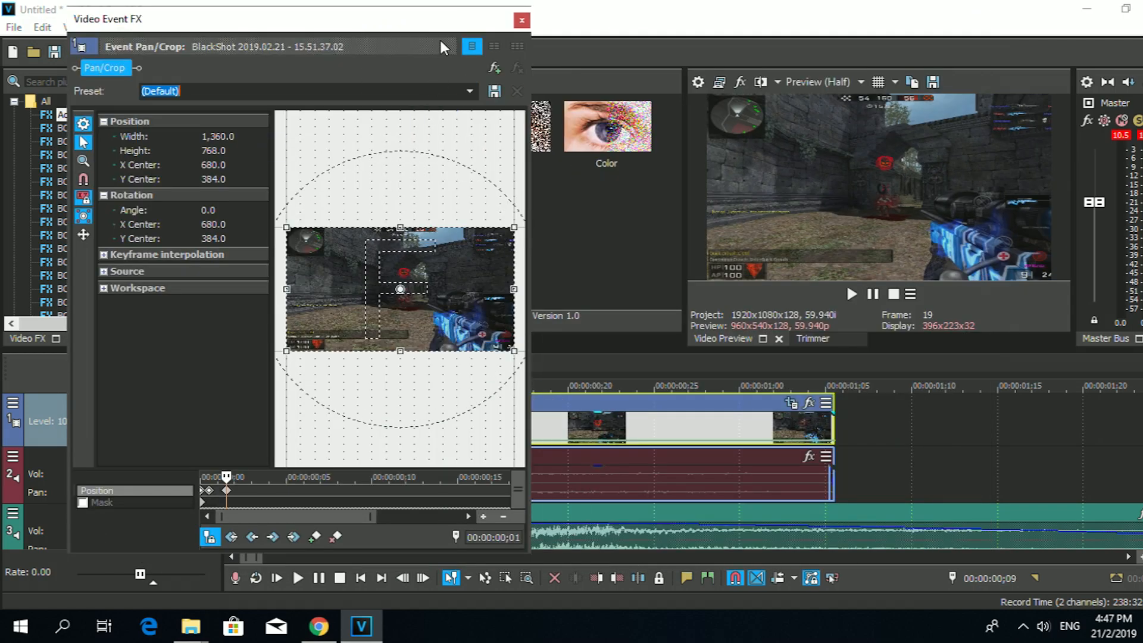
# Uncover the timeline and replay the section from the gunshot marker to preview the zoom pump
pyautogui.moveTo(424, 23); pyautogui.dragTo(188, 43)
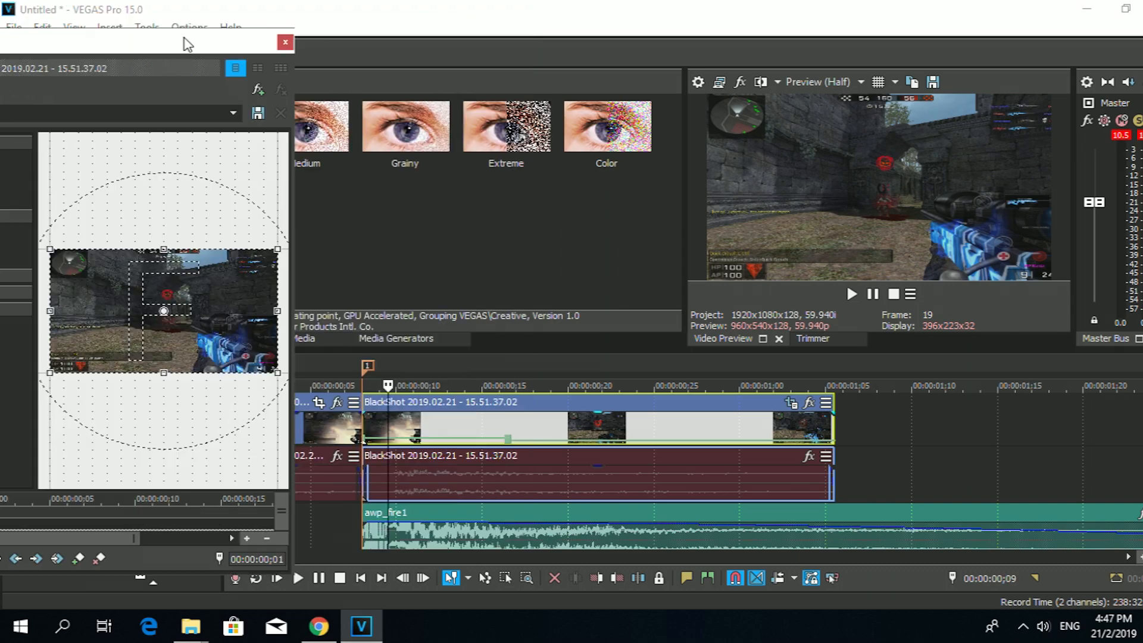
pyautogui.click(375, 441)
pyautogui.click(851, 294)
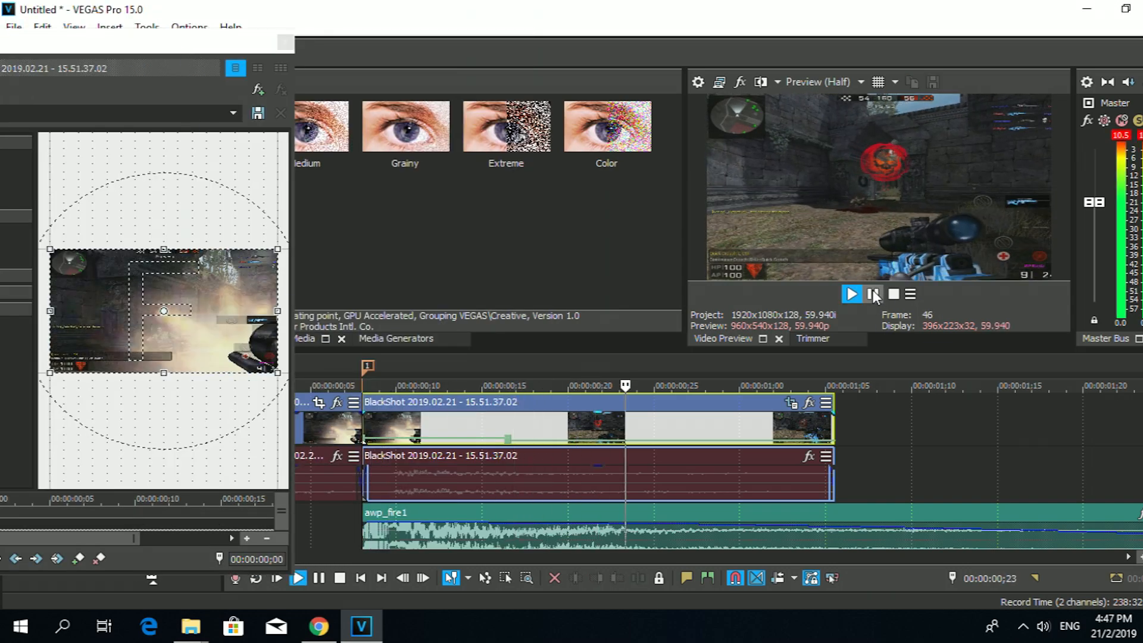
pyautogui.click(873, 293)
pyautogui.click(366, 422)
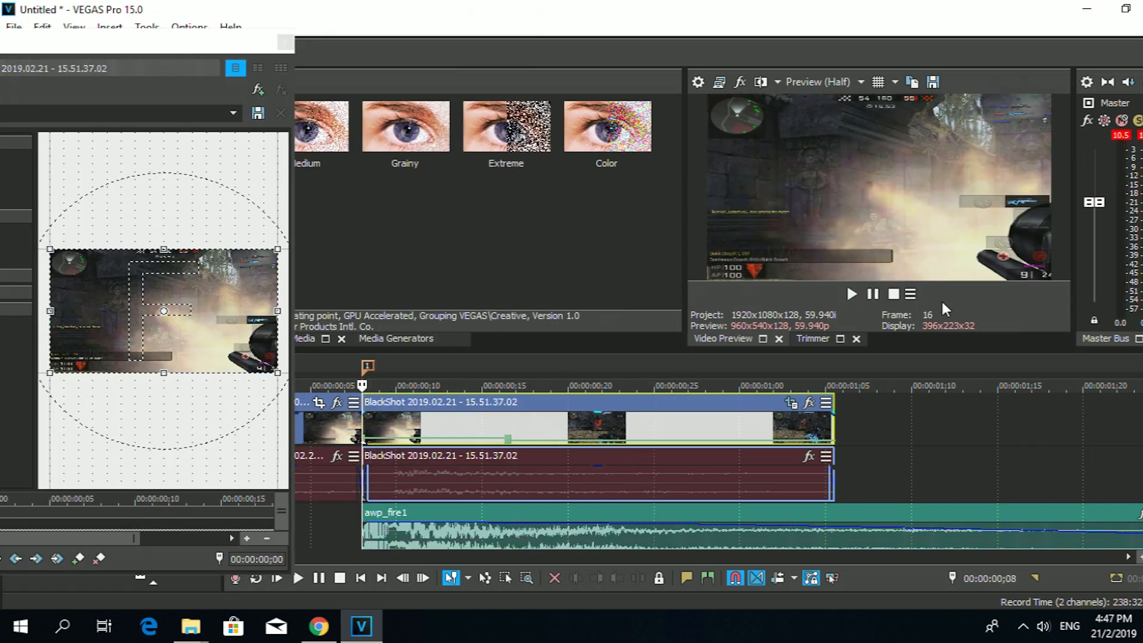
pyautogui.click(872, 294)
pyautogui.click(872, 295)
# Move the pan/crop keyframe that restores the full frame from 00:00:00;01 to about 00:00:00;03
pyautogui.click(365, 420)
pyautogui.moveTo(153, 51); pyautogui.dragTo(404, 31)
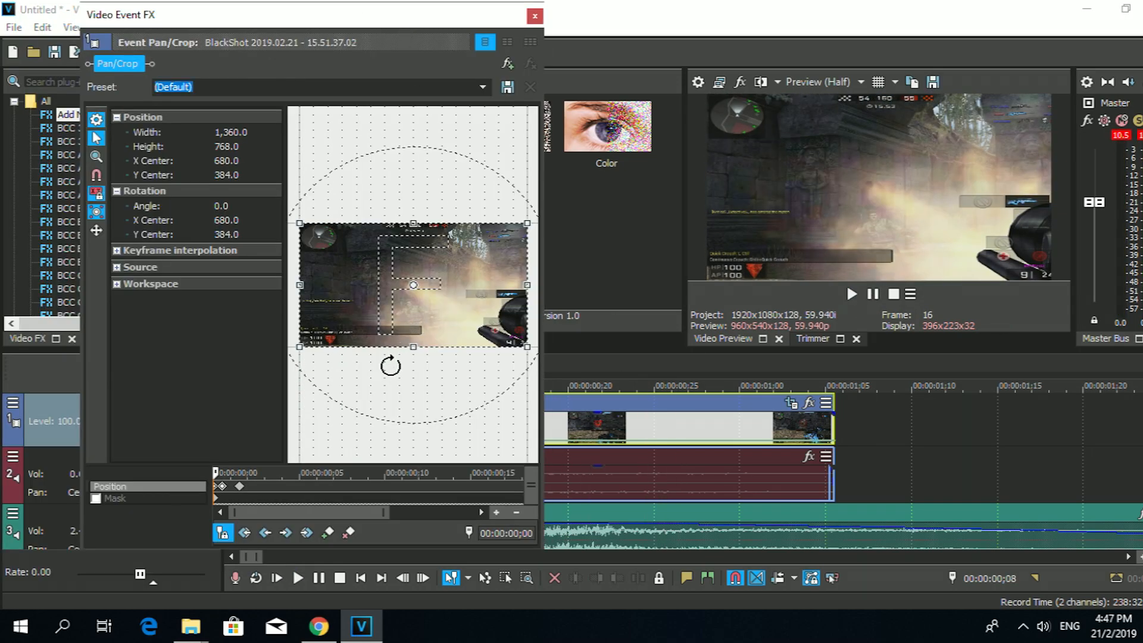
pyautogui.click(241, 490)
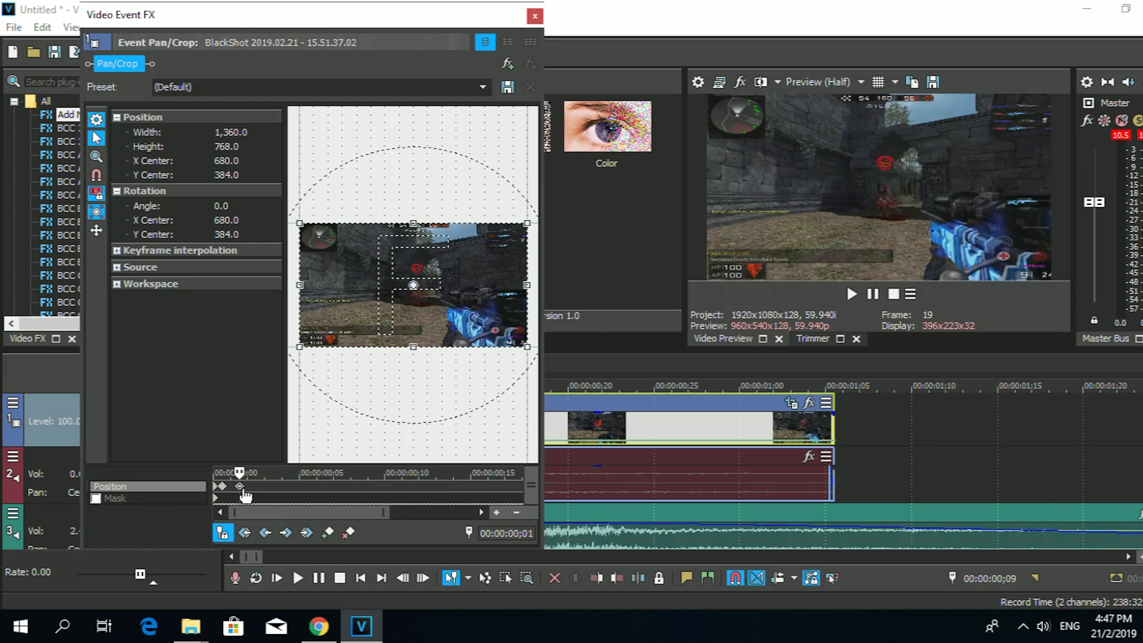
pyautogui.moveTo(240, 490); pyautogui.dragTo(266, 491)
# Replay the section from the gunshot marker with the lengthened zoom-out and close the Pan/Crop window
pyautogui.moveTo(293, 16); pyautogui.dragTo(52, 14)
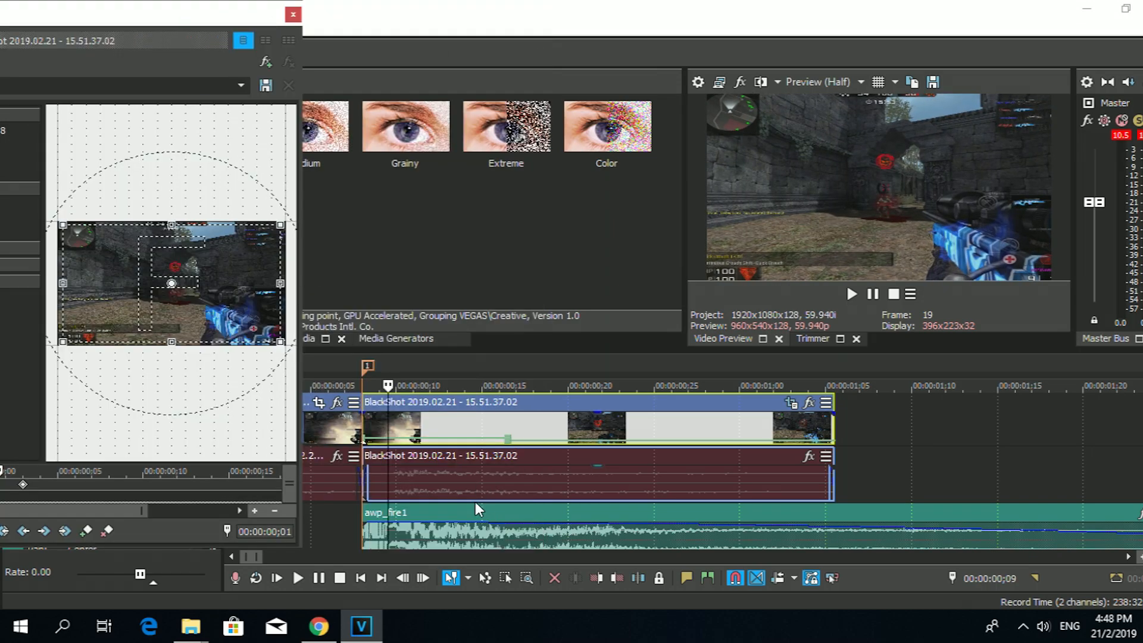
pyautogui.click(368, 417)
pyautogui.click(879, 295)
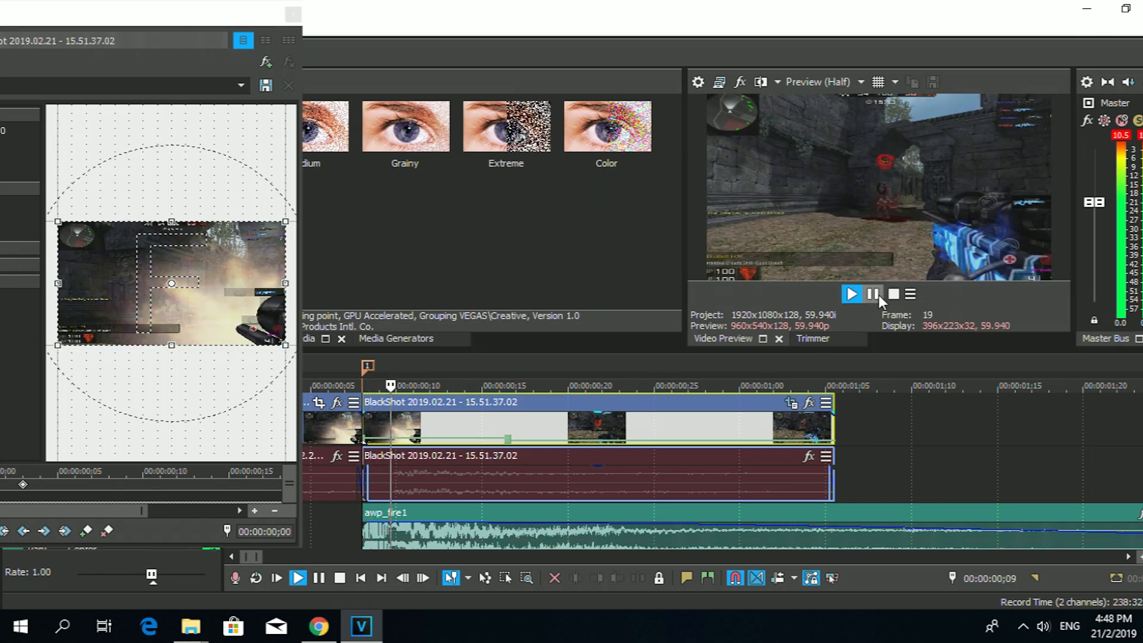
pyautogui.click(878, 295)
pyautogui.click(366, 422)
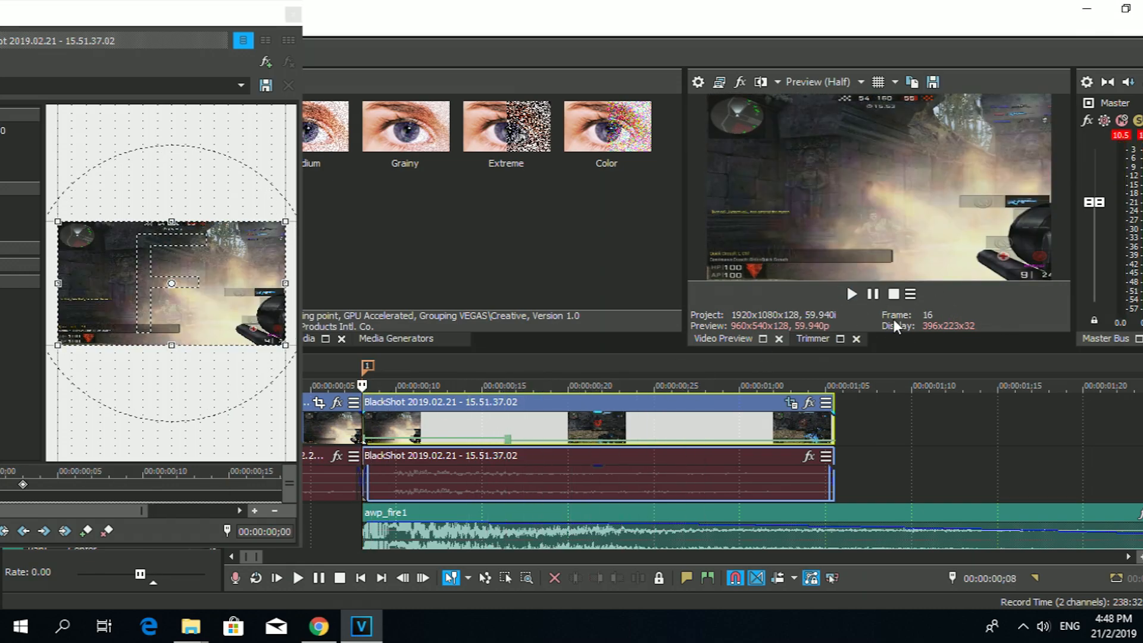
pyautogui.click(875, 295)
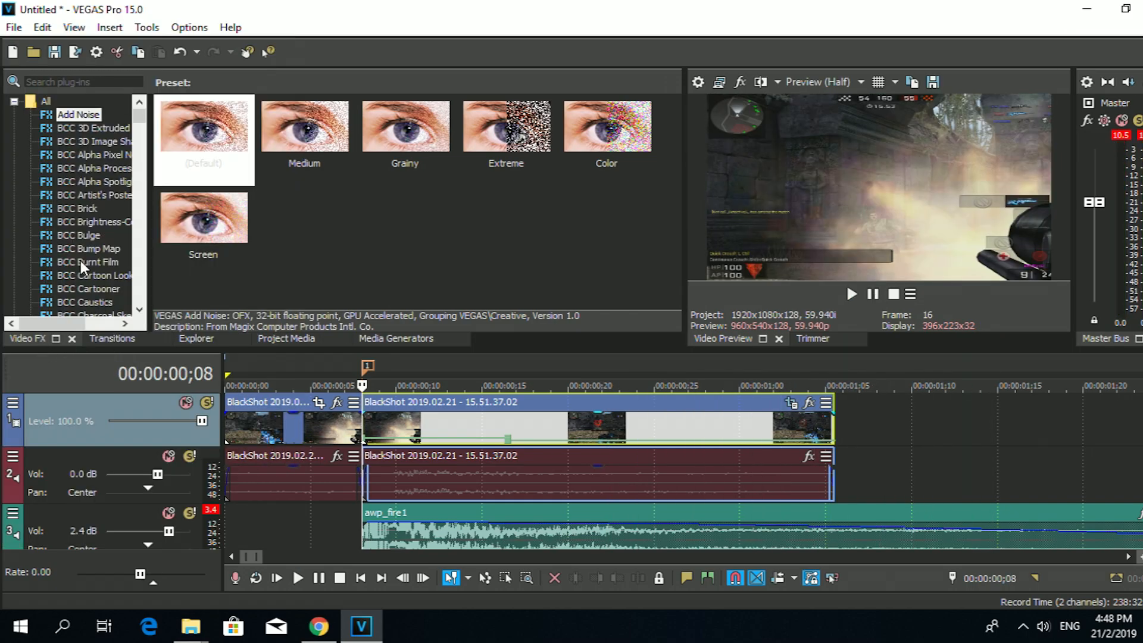
# Apply the Color Curves effect with the (Default) preset to the video section after the gunshot marker
pyautogui.moveTo(139, 116); pyautogui.dragTo(138, 182)
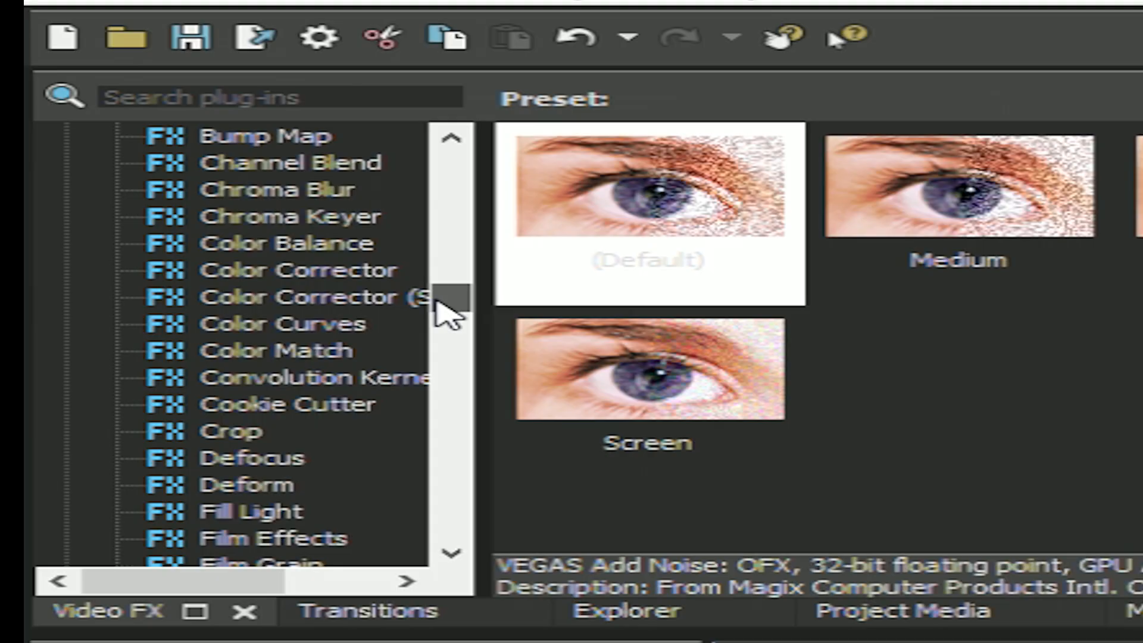
pyautogui.click(294, 324)
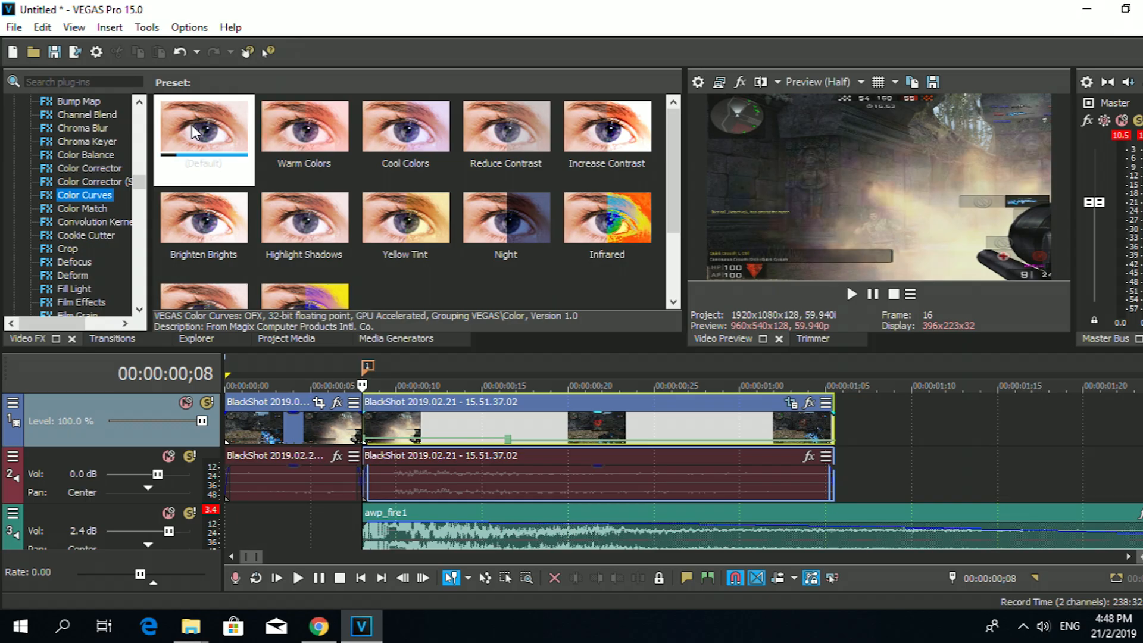
pyautogui.moveTo(195, 131); pyautogui.dragTo(396, 420)
pyautogui.moveTo(121, 11); pyautogui.dragTo(469, 31)
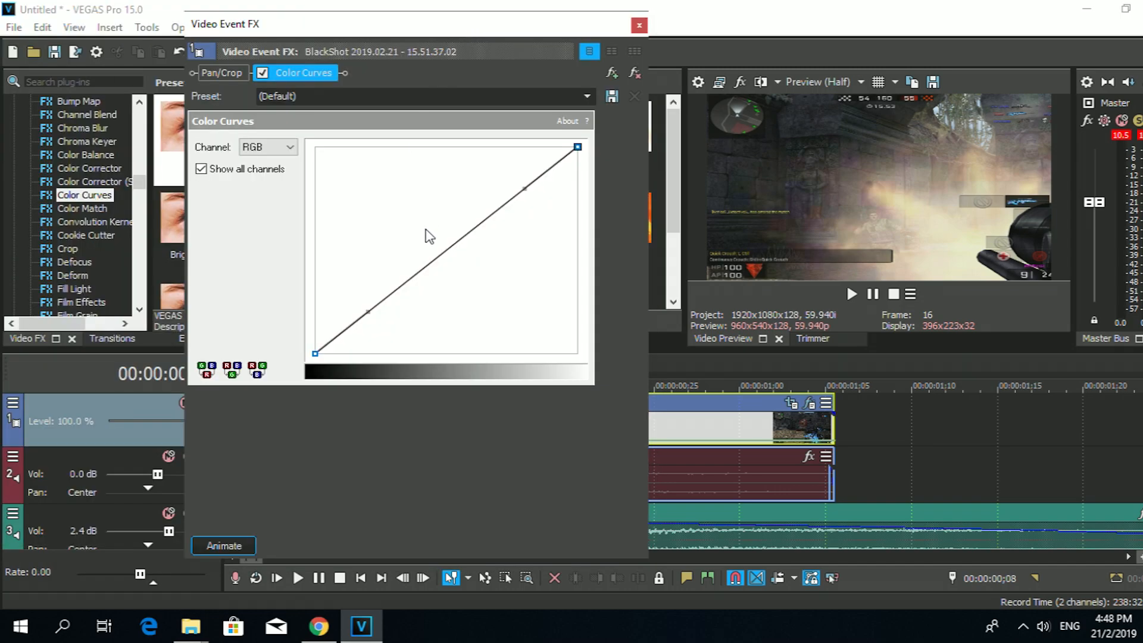
# Turn on keyframe animation for Color Curves and sync its cursor to the media timeline
pyautogui.click(235, 544)
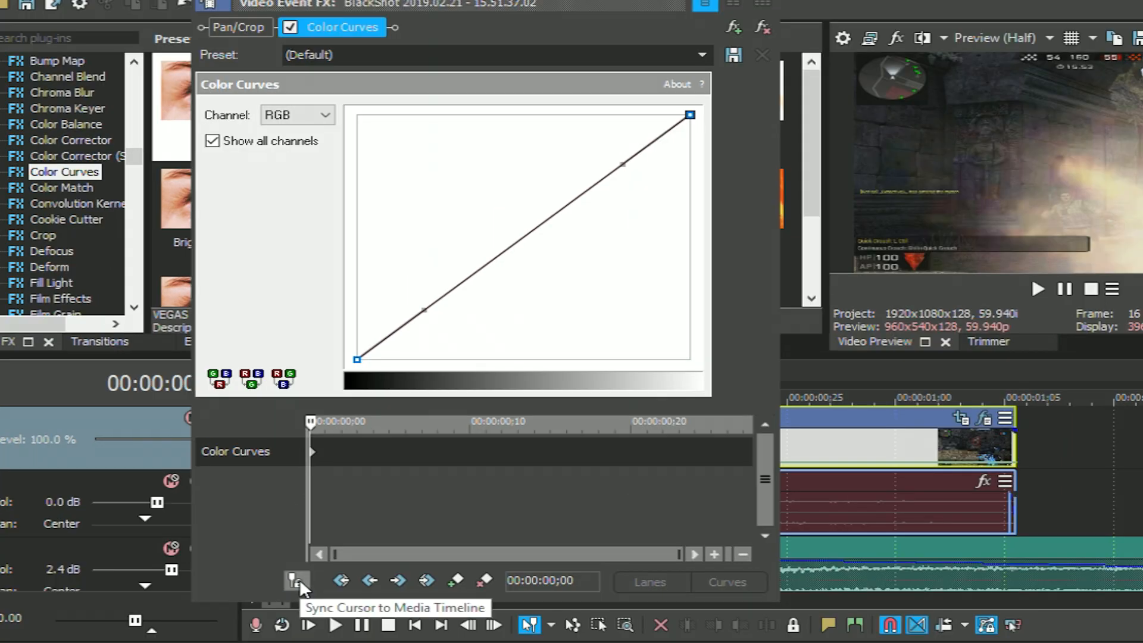
pyautogui.click(299, 580)
pyautogui.scroll(3, 313, 454)
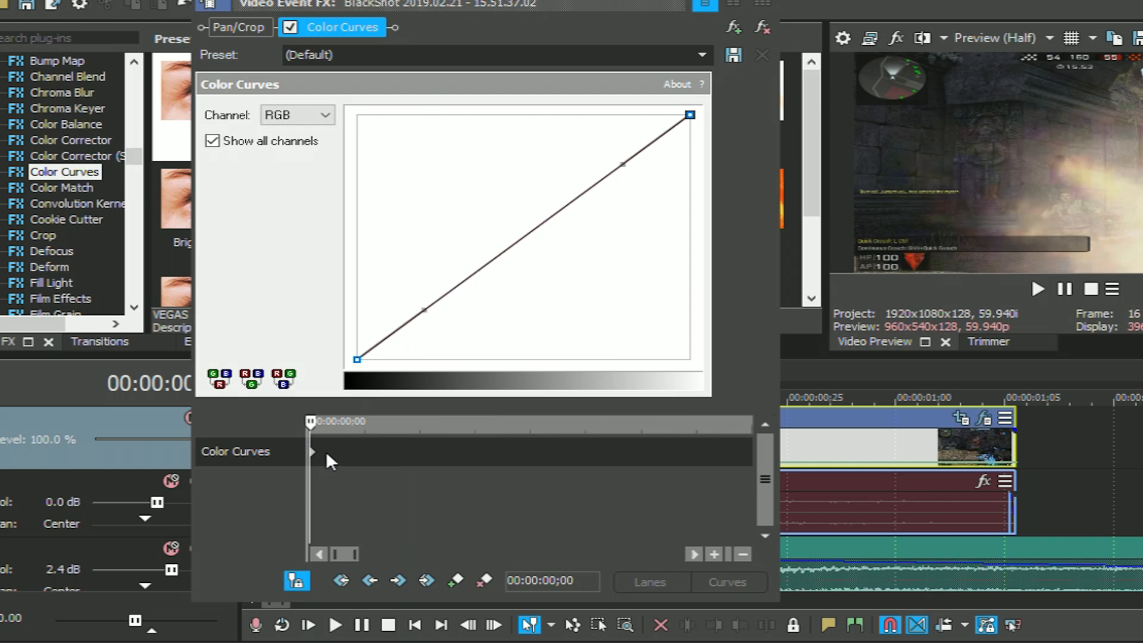
# Add a Color Curves keyframe just after the section's start with the upper RGB curve handle pulled up to brighten the image strongly
pyautogui.click(312, 455)
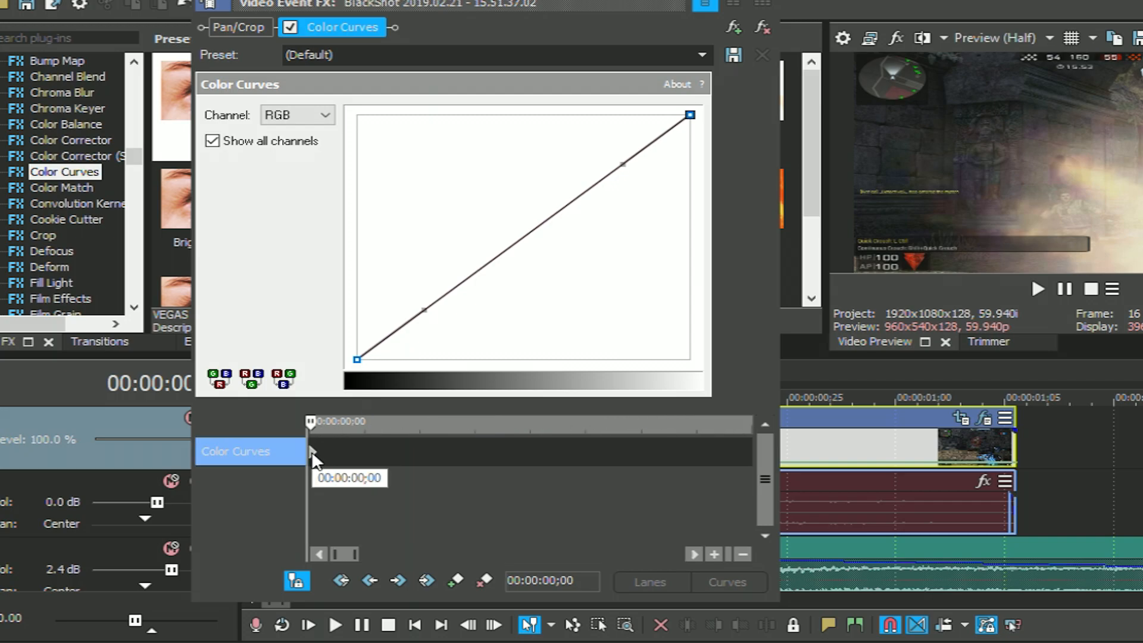
pyautogui.click(575, 436)
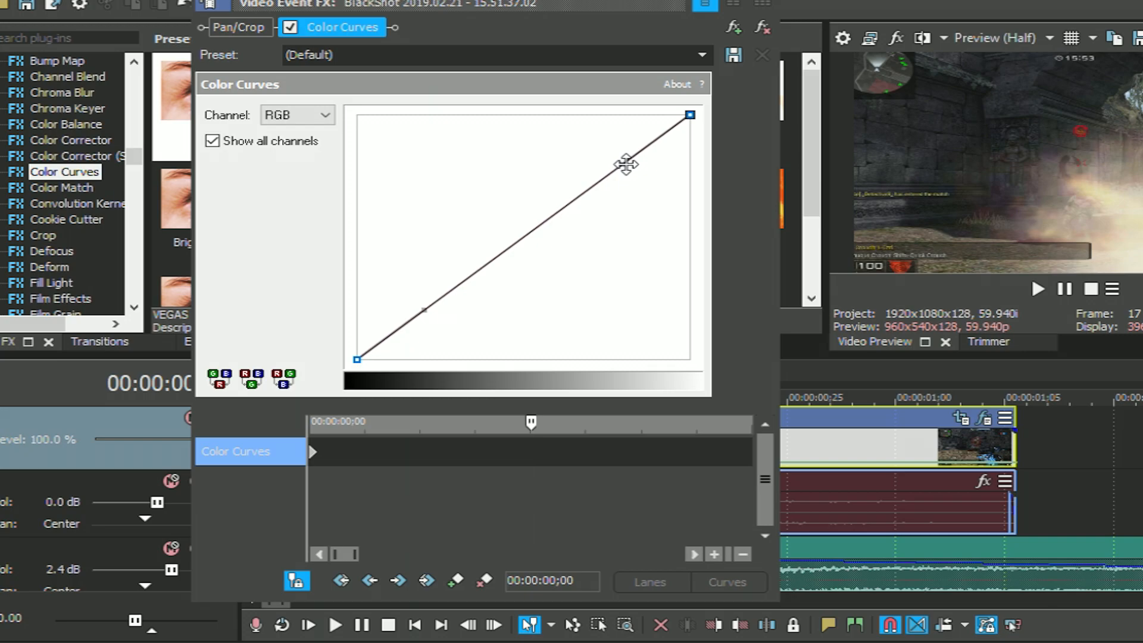
pyautogui.moveTo(626, 165); pyautogui.dragTo(527, 118)
pyautogui.scroll(-3, 552, 455)
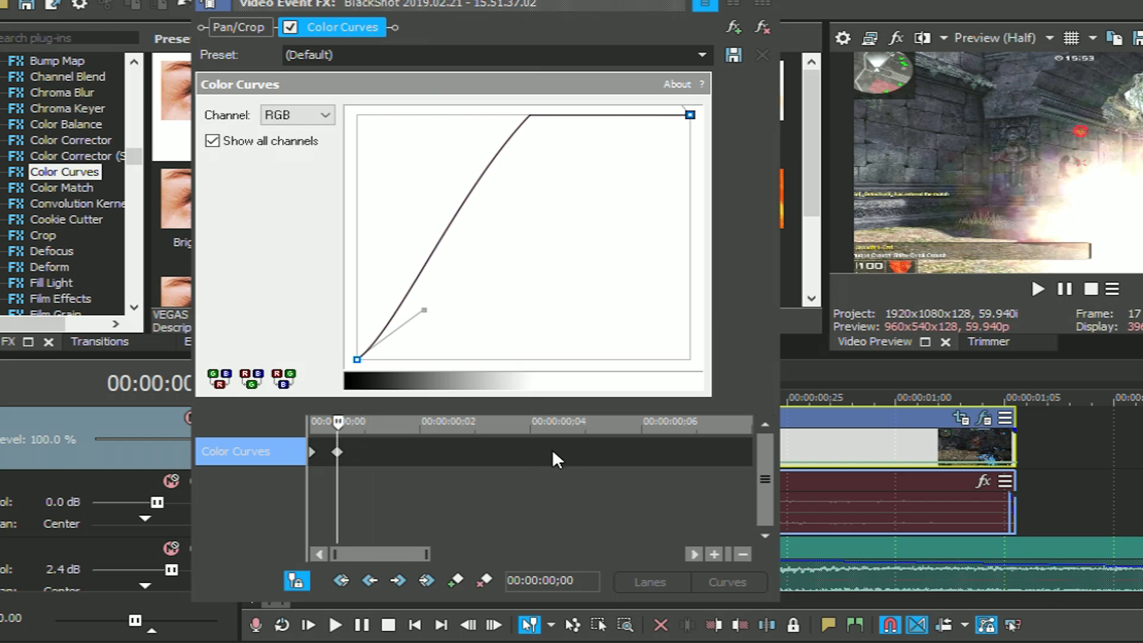
# Add a Color Curves keyframe at 00:00:00;02 that resets the curve with the (Default) preset
pyautogui.moveTo(411, 3); pyautogui.dragTo(1116, 0)
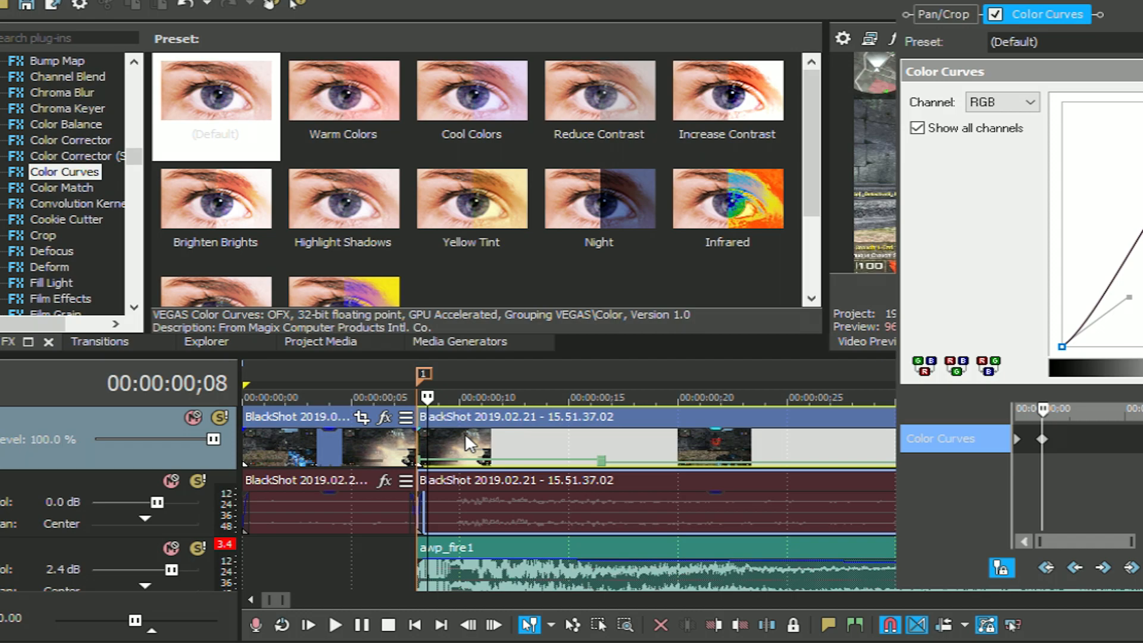
pyautogui.click(465, 434)
pyautogui.moveTo(1012, 1); pyautogui.dragTo(151, 23)
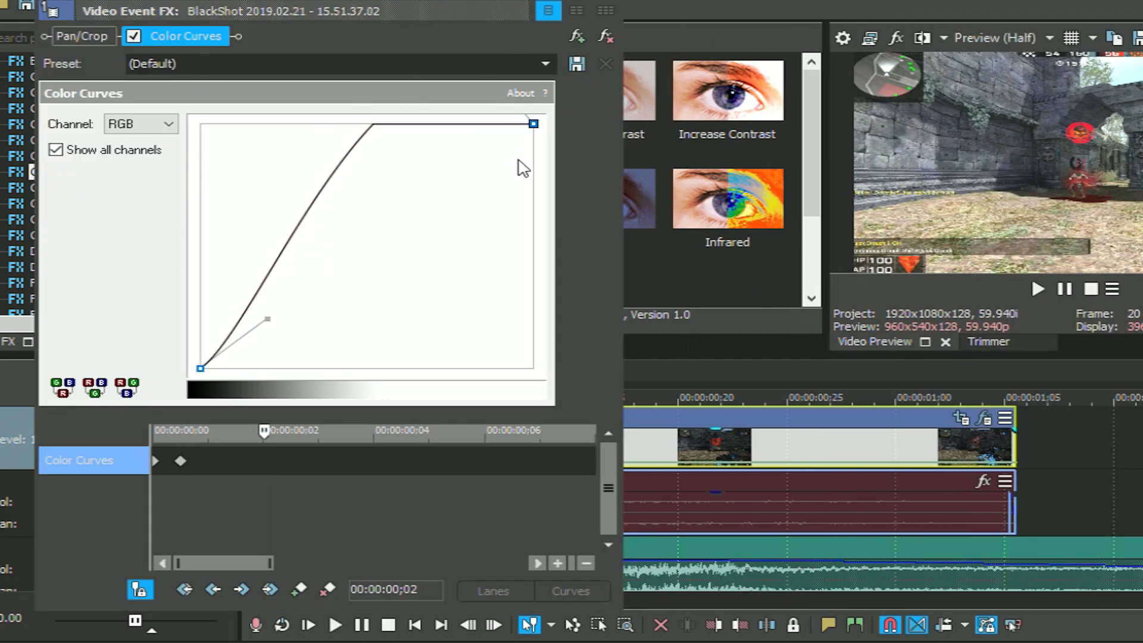
pyautogui.click(544, 63)
pyautogui.click(506, 78)
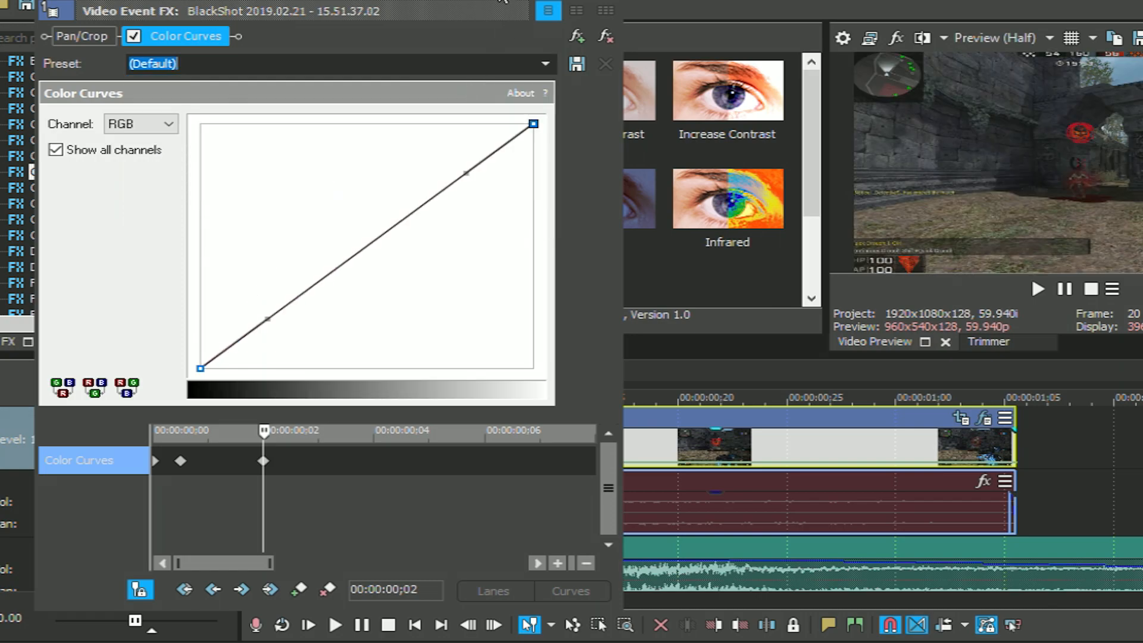
# Play back the gunshot transition twice from the first section to check the brightness flash
pyautogui.moveTo(503, 1); pyautogui.dragTo(18, 30)
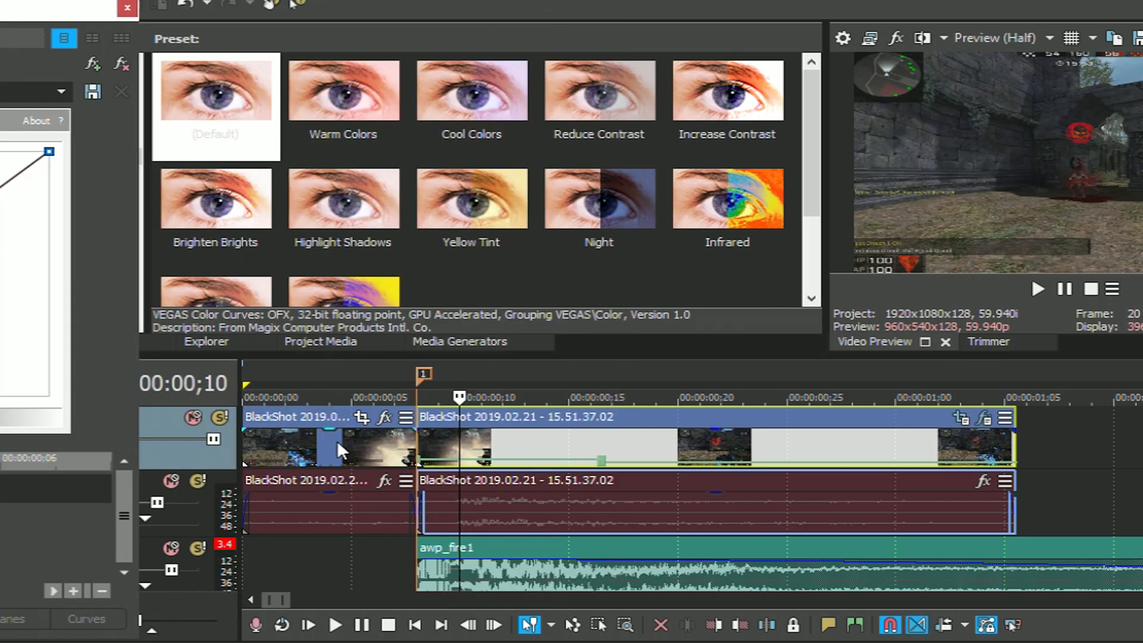
pyautogui.click(319, 442)
pyautogui.click(1037, 289)
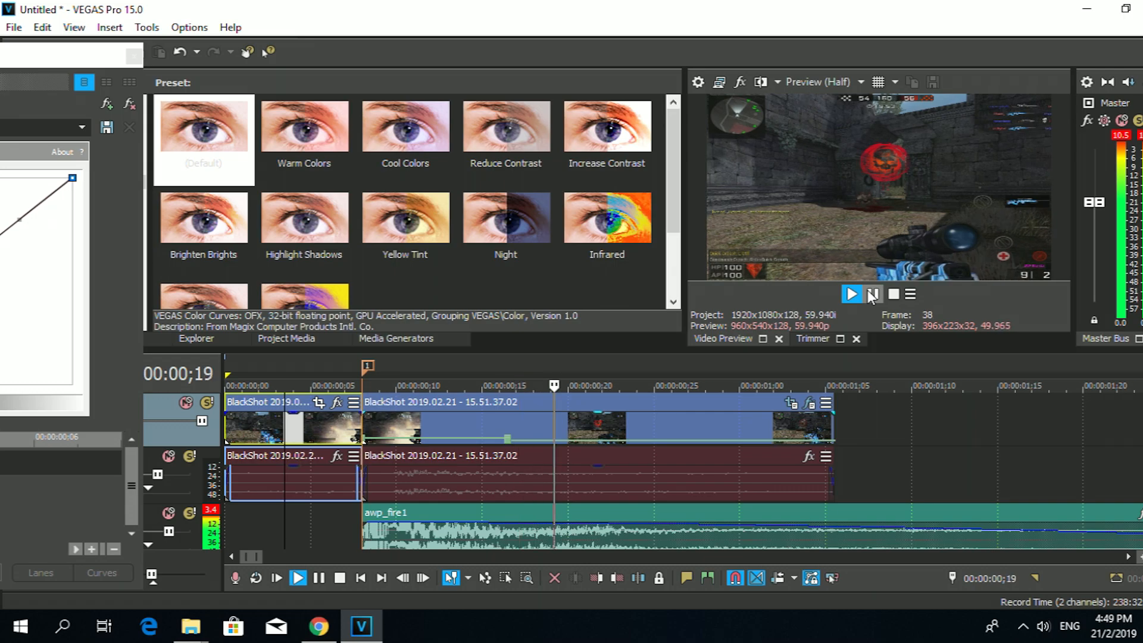
pyautogui.click(873, 294)
pyautogui.click(368, 422)
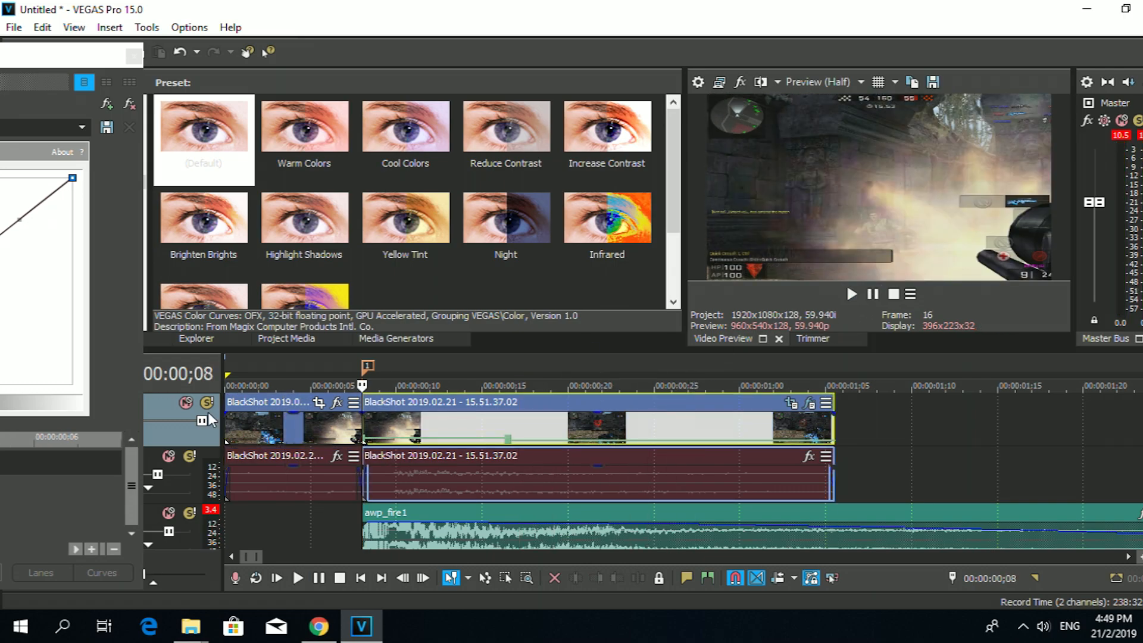
pyautogui.click(345, 435)
pyautogui.click(876, 293)
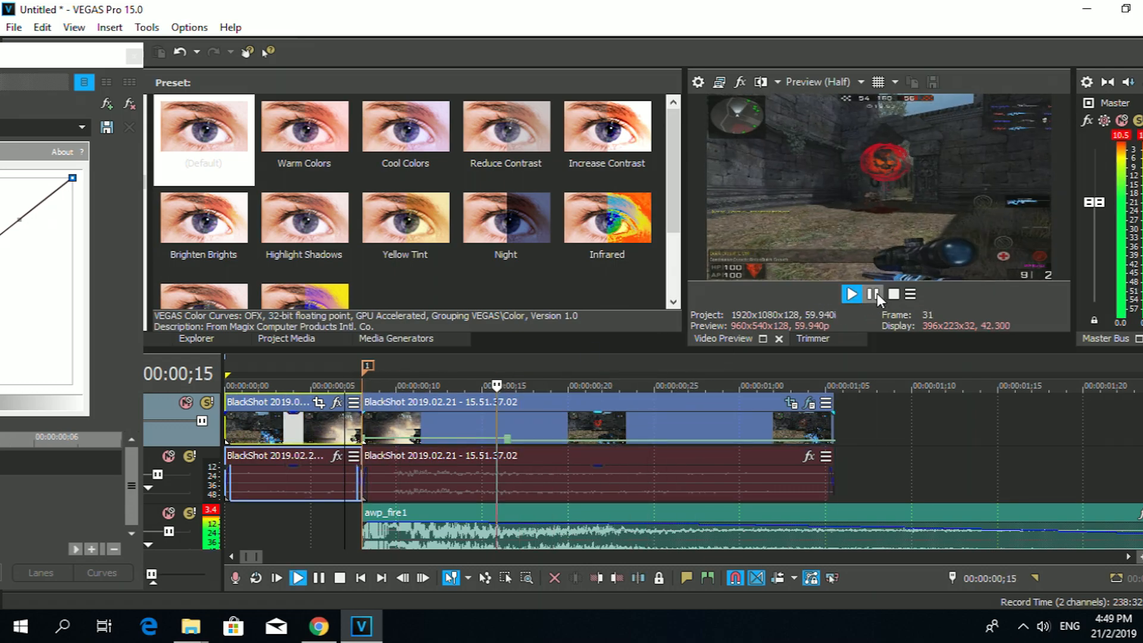
# Shift the (Default) Color Curves keyframe slightly later to lengthen the flash after the gunshot marker
pyautogui.click(369, 420)
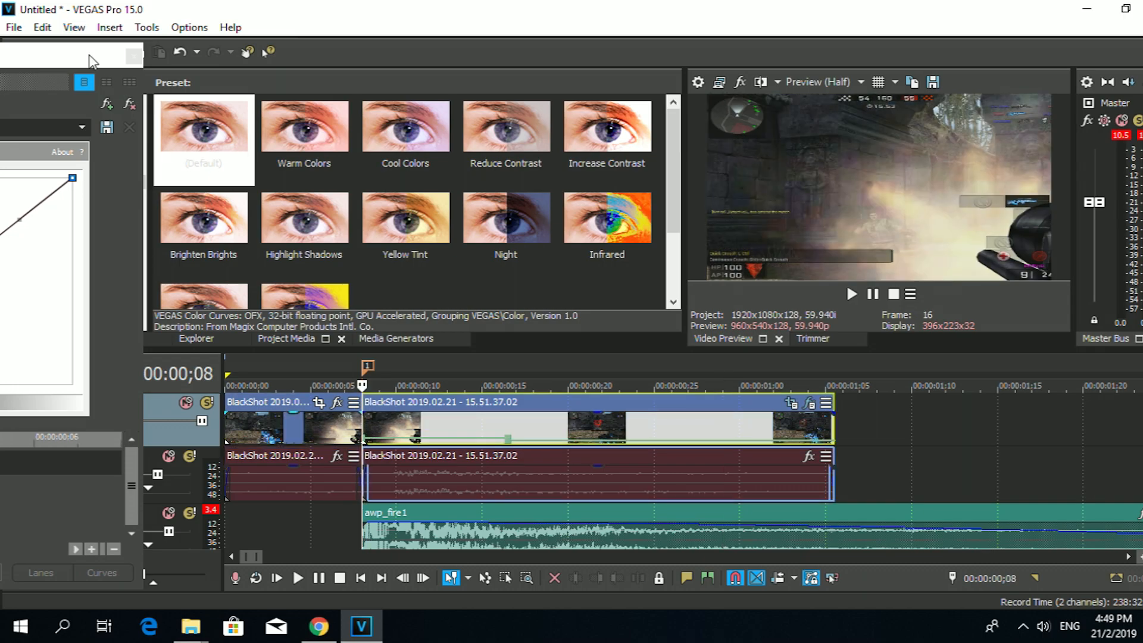
pyautogui.click(337, 403)
pyautogui.moveTo(275, 458); pyautogui.dragTo(303, 458)
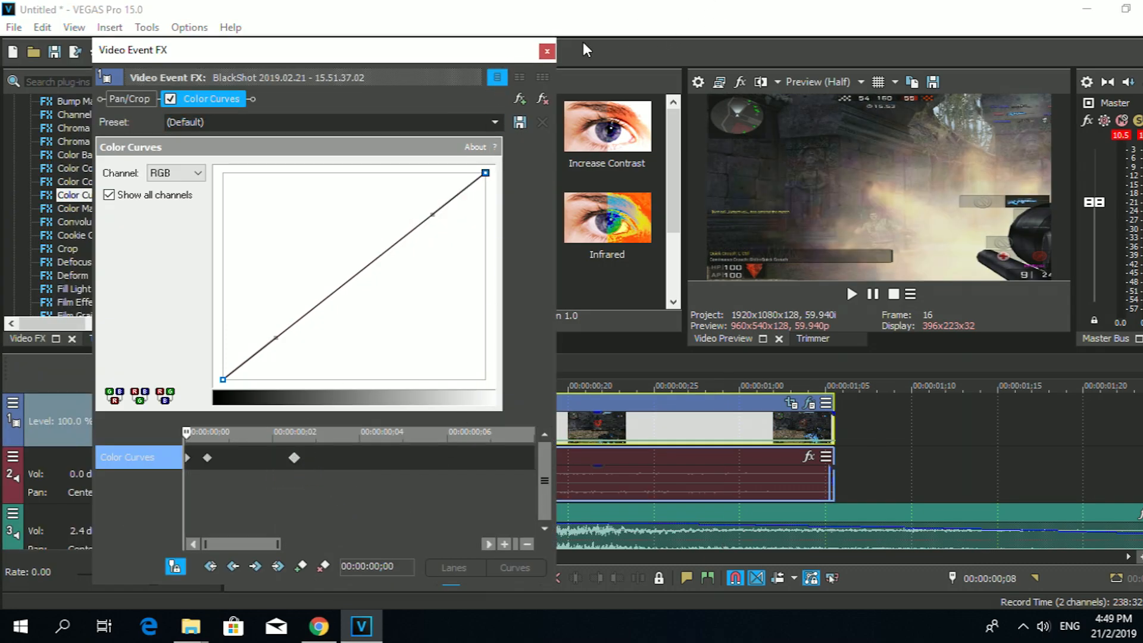
pyautogui.moveTo(434, 55); pyautogui.dragTo(86, 71)
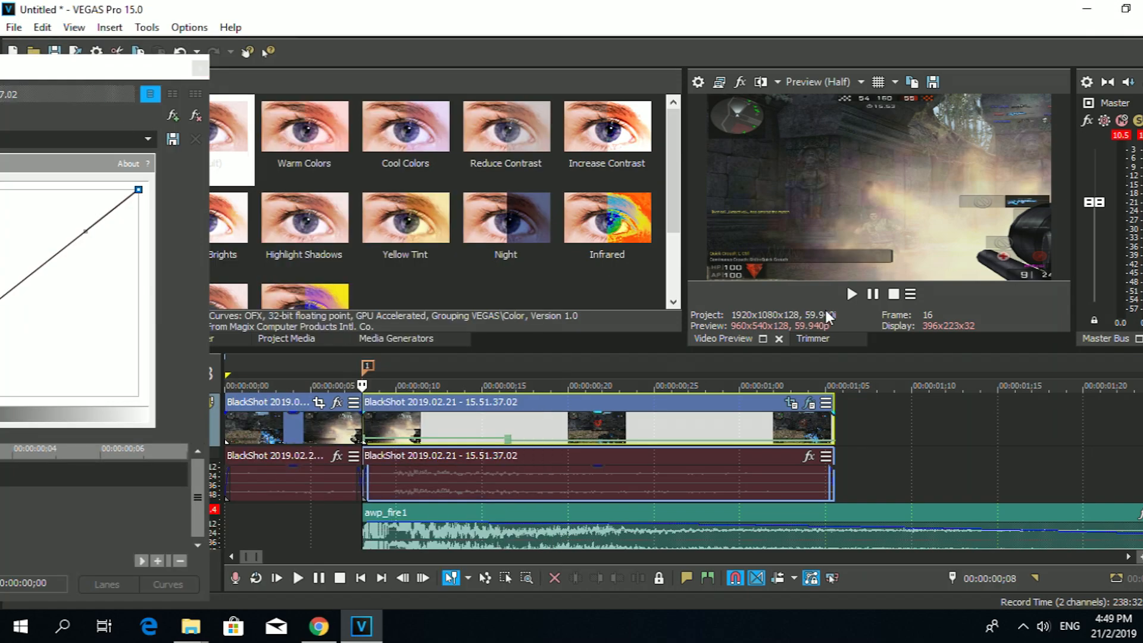
# Replay from the gunshot marker to judge the slightly longer flash
pyautogui.click(851, 293)
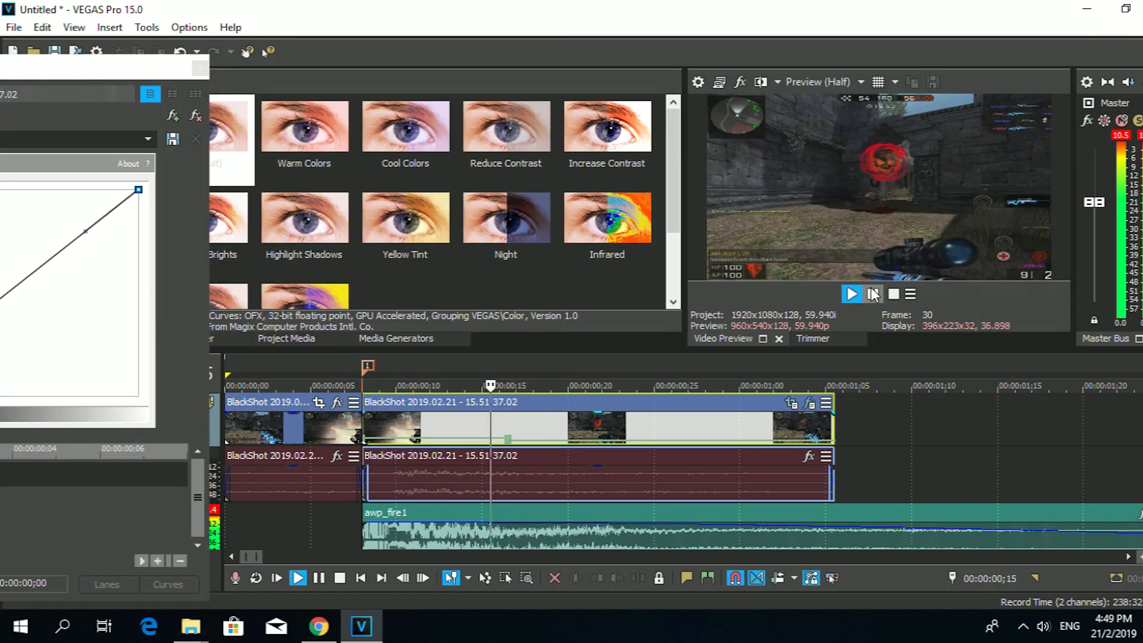
pyautogui.click(359, 422)
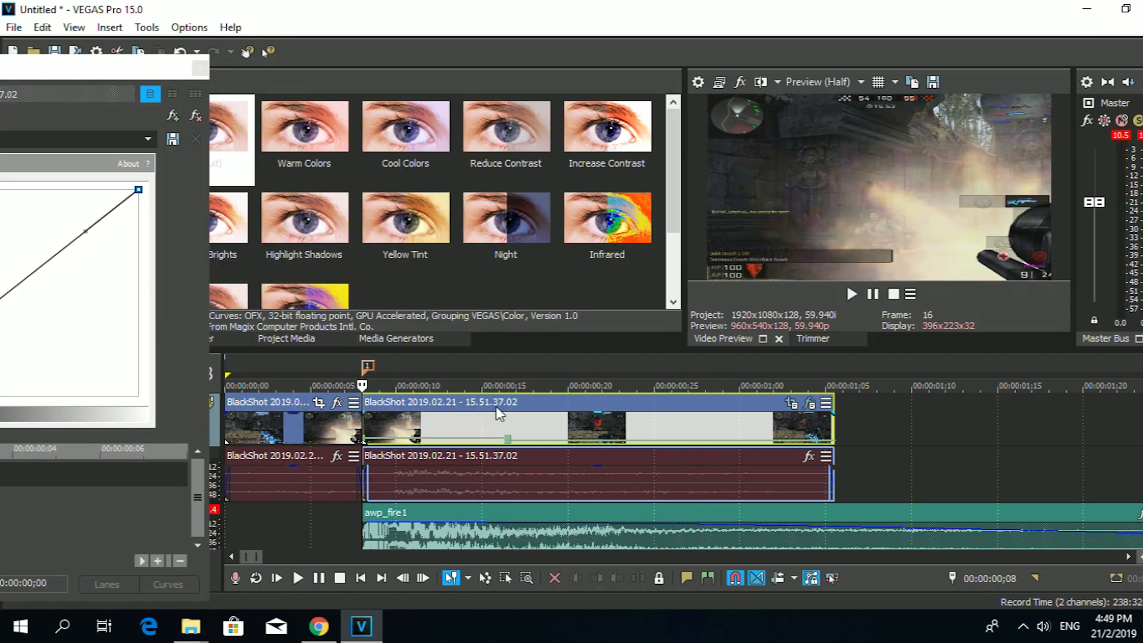
pyautogui.click(873, 294)
pyautogui.click(873, 294)
# Move the (Default) Color Curves keyframe about two frames later so the brightness fades out more slowly
pyautogui.click(365, 424)
pyautogui.moveTo(113, 74); pyautogui.dragTo(428, 32)
pyautogui.moveTo(264, 435); pyautogui.dragTo(350, 435)
pyautogui.moveTo(353, 30); pyautogui.dragTo(91, 44)
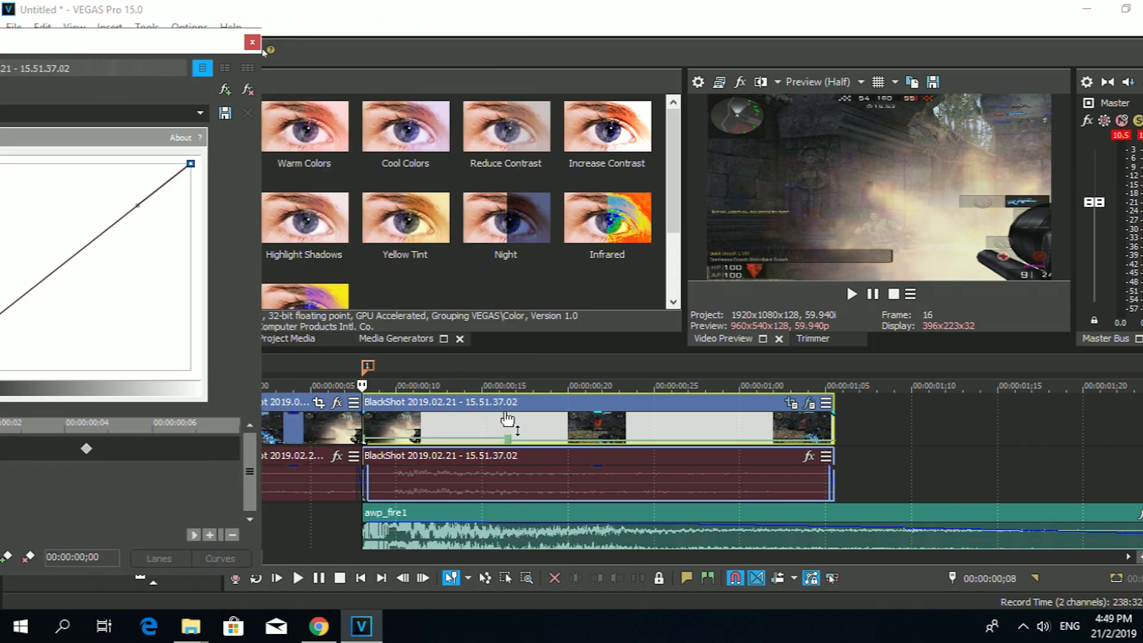
# Play the section across the gunshot marker to check the slower brightness fade
pyautogui.click(871, 293)
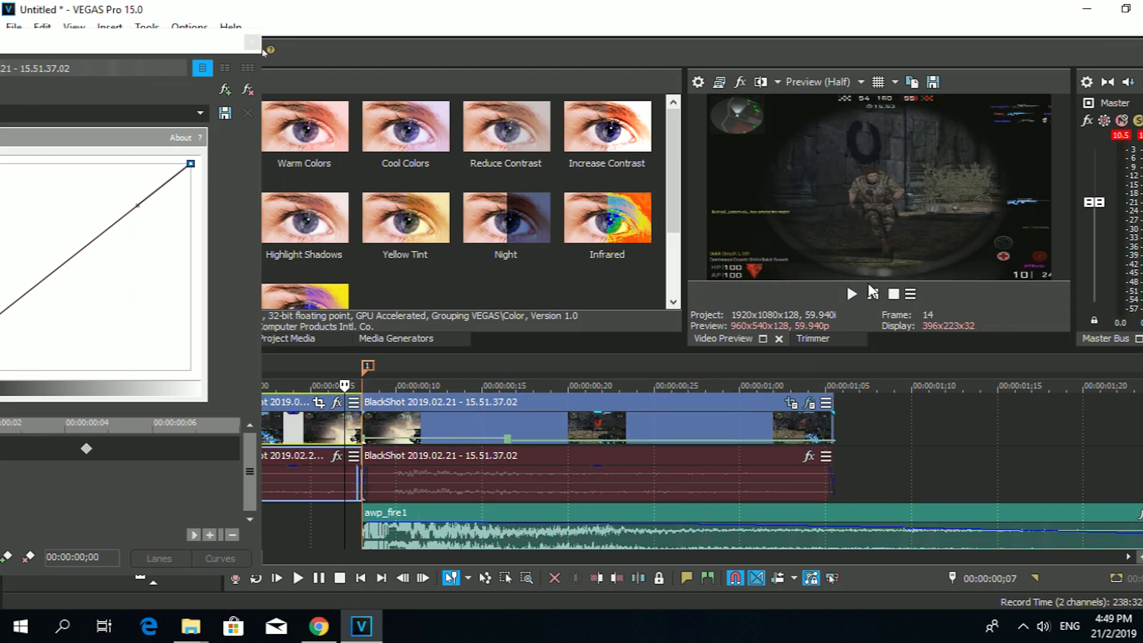
pyautogui.click(852, 294)
pyautogui.click(873, 294)
# Step frame by frame through the section after the gunshot marker to examine how the brightness fades
pyautogui.moveTo(156, 49); pyautogui.dragTo(222, 22)
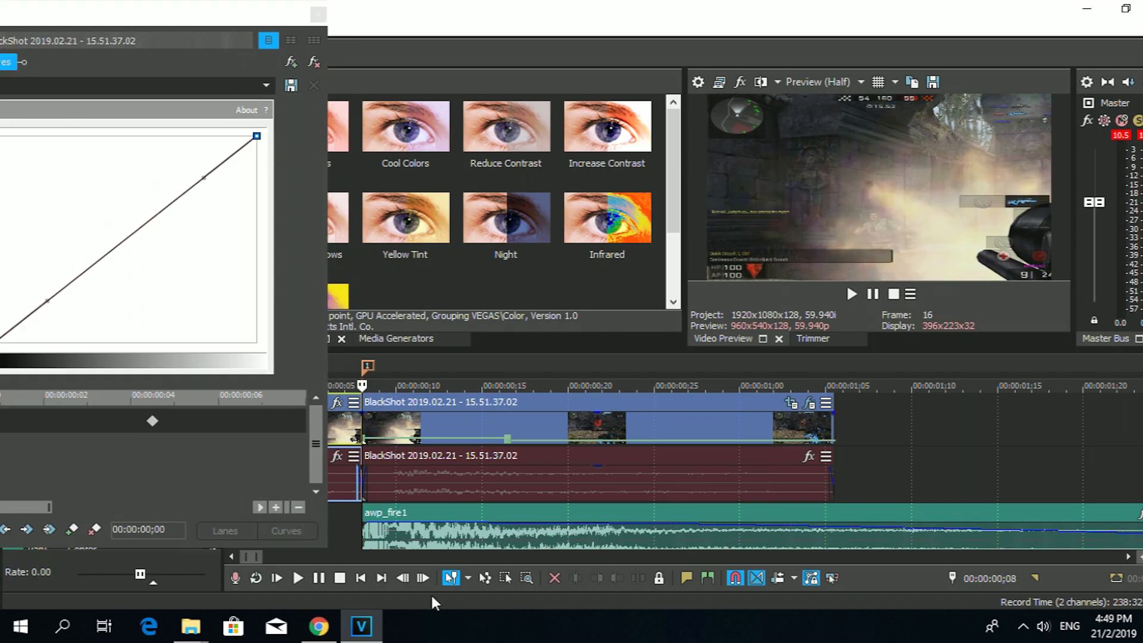
pyautogui.click(422, 578)
pyautogui.click(408, 578)
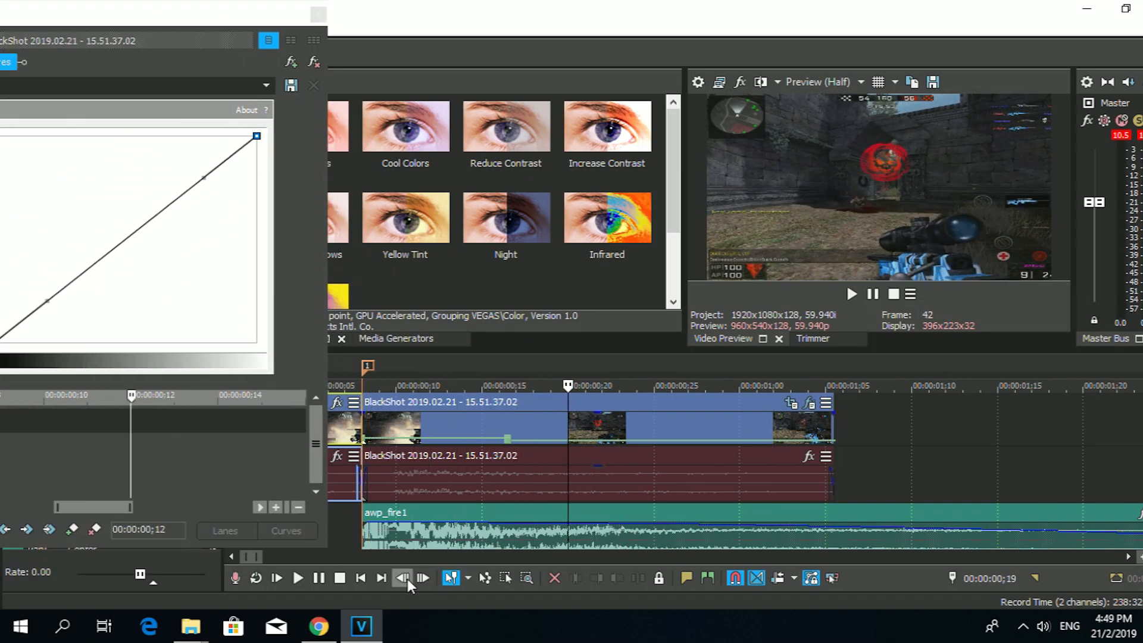
pyautogui.click(408, 579)
pyautogui.click(408, 579)
pyautogui.click(407, 579)
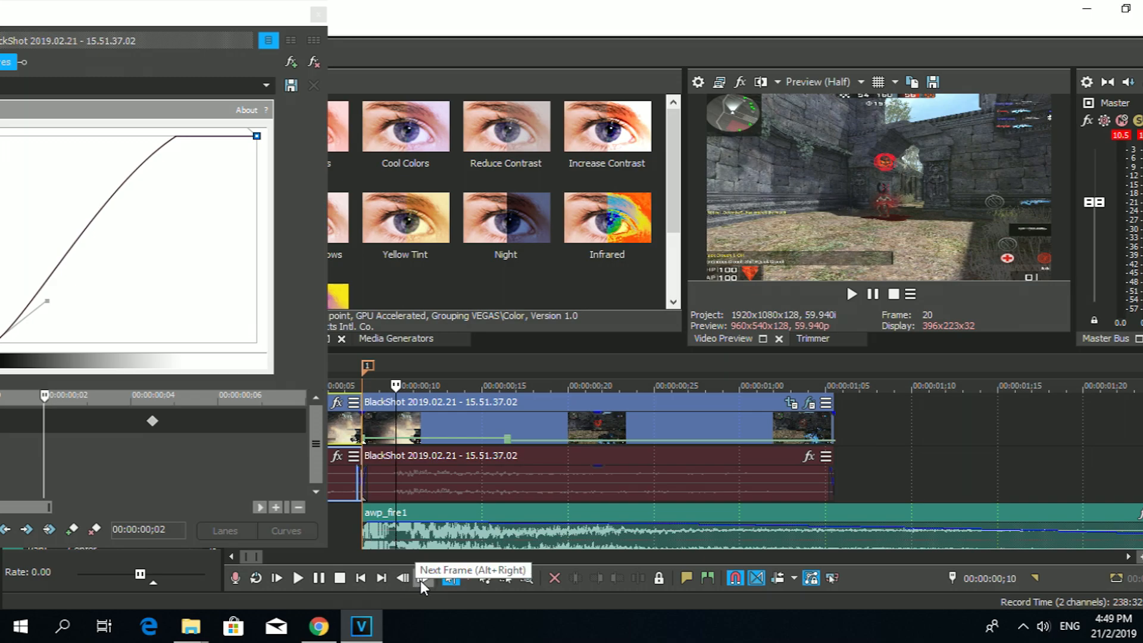
pyautogui.click(420, 579)
pyautogui.click(421, 579)
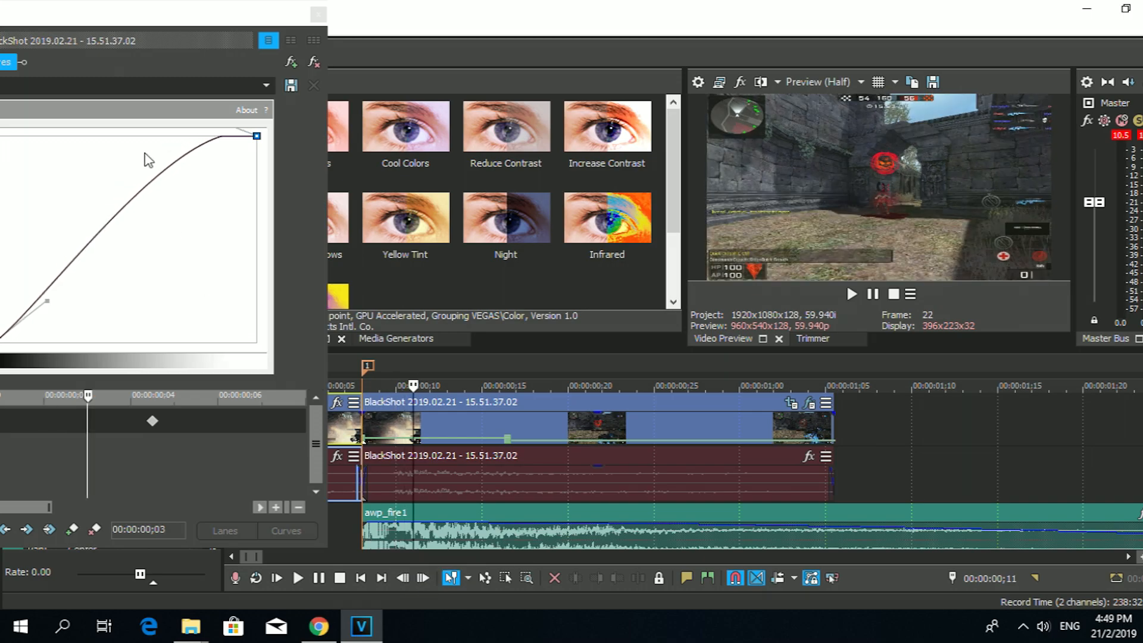
# Reset the bright Color Curves keyframe to (Default) and pull its upper RGB curve handle further up and inward for a stronger flash
pyautogui.moveTo(226, 16); pyautogui.dragTo(421, 17)
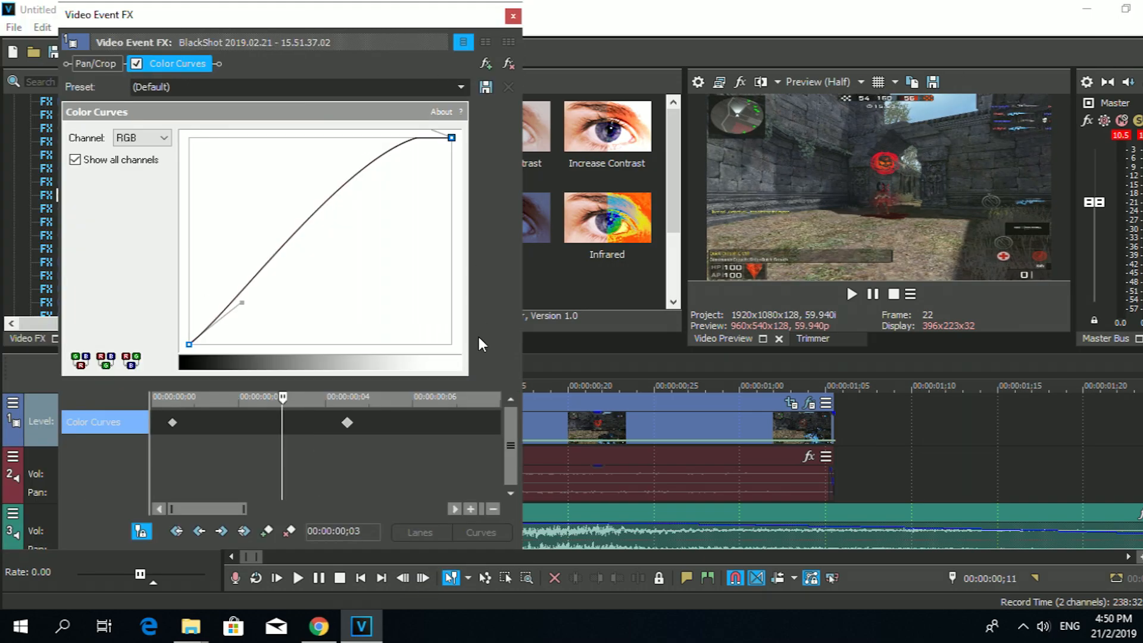
pyautogui.click(348, 423)
pyautogui.click(331, 424)
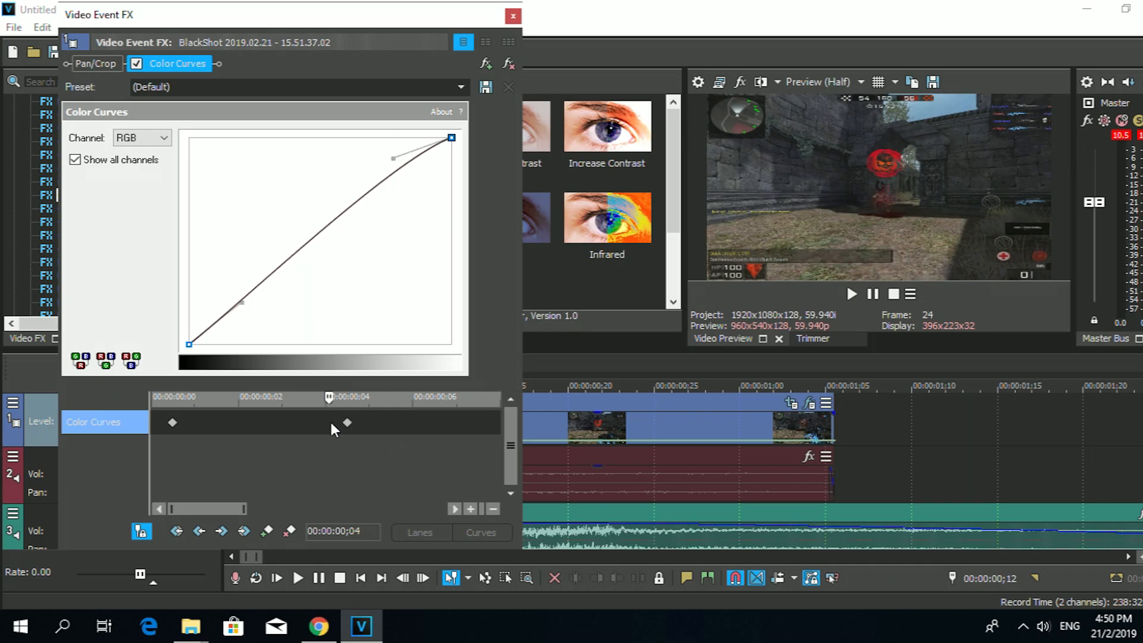
pyautogui.click(172, 422)
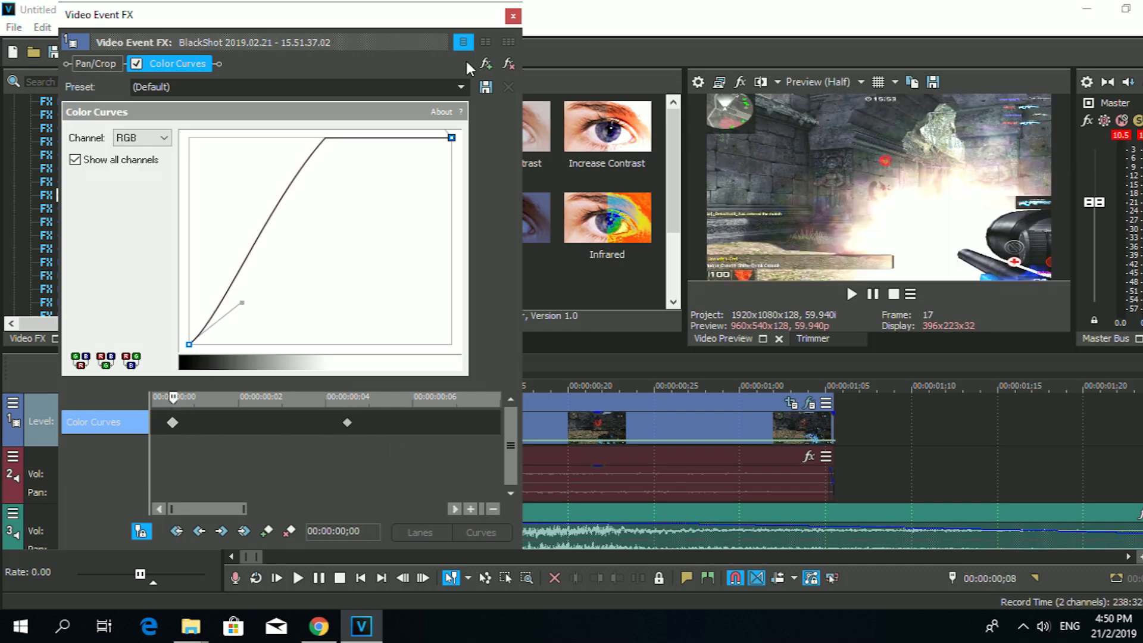
pyautogui.click(462, 87)
pyautogui.click(370, 102)
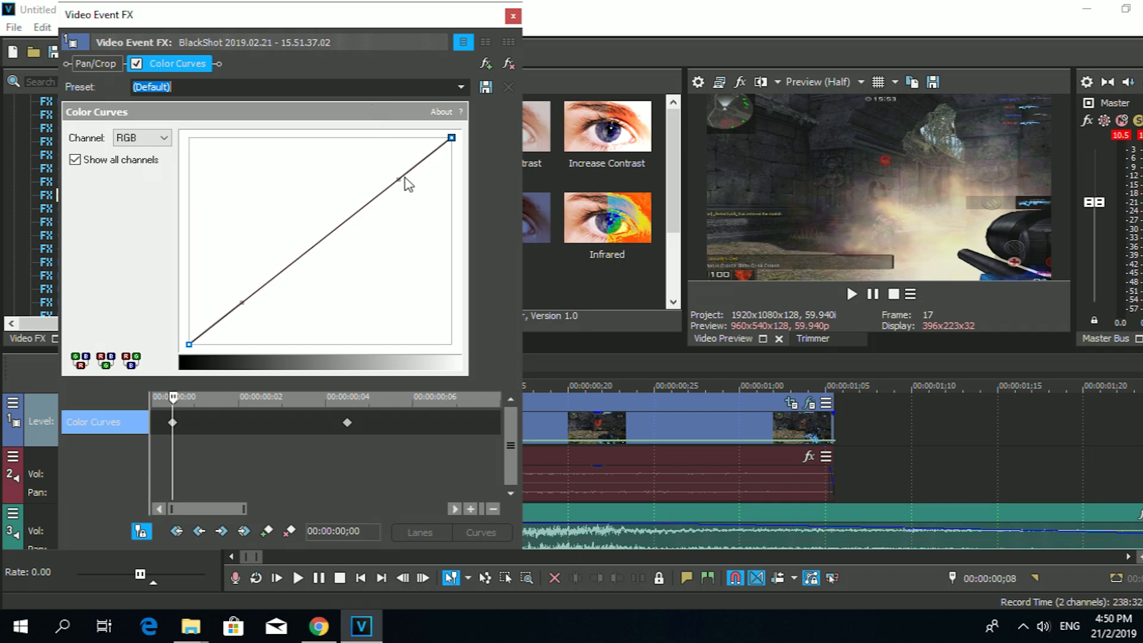
pyautogui.moveTo(401, 176); pyautogui.dragTo(290, 138)
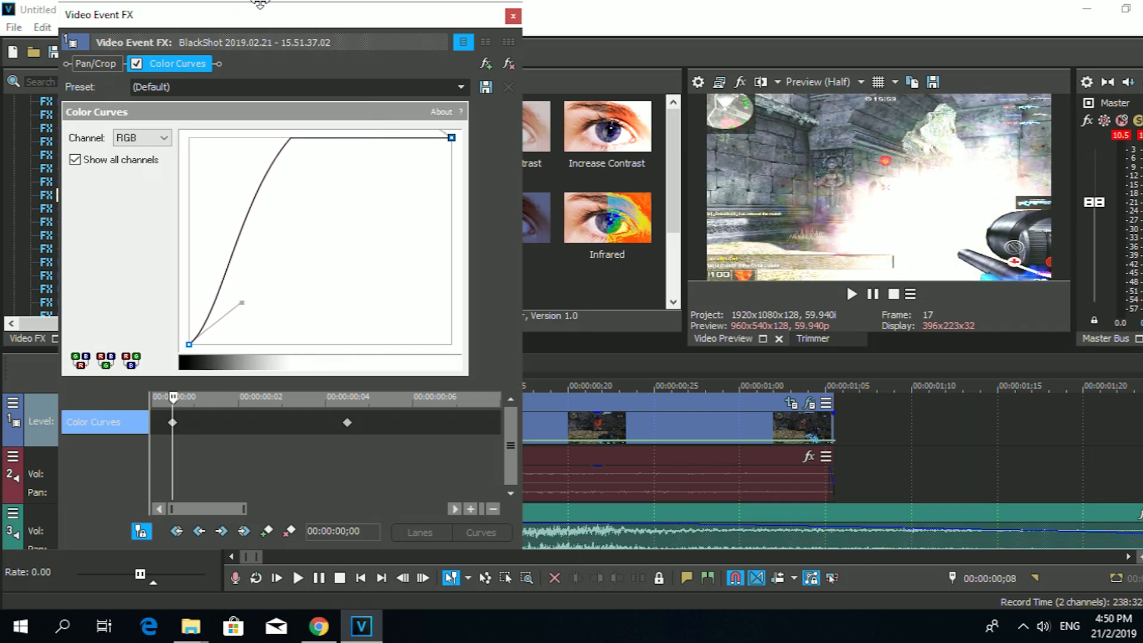
# Replay from just before the gunshot marker to check the stronger flash
pyautogui.moveTo(262, 14); pyautogui.dragTo(10, 29)
pyautogui.click(343, 434)
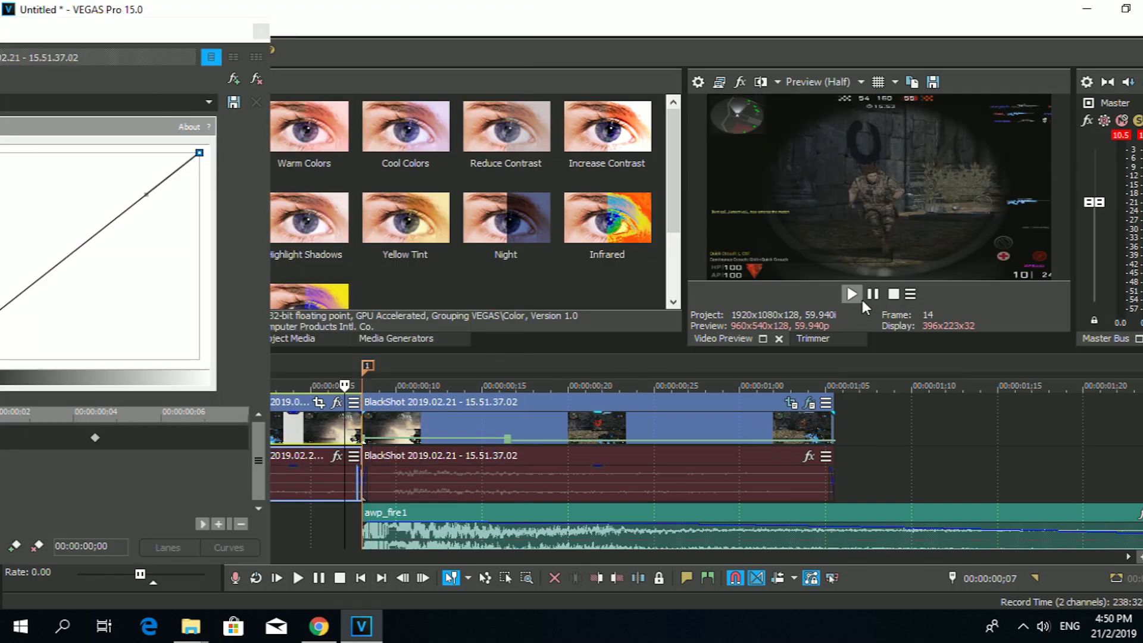
pyautogui.click(877, 295)
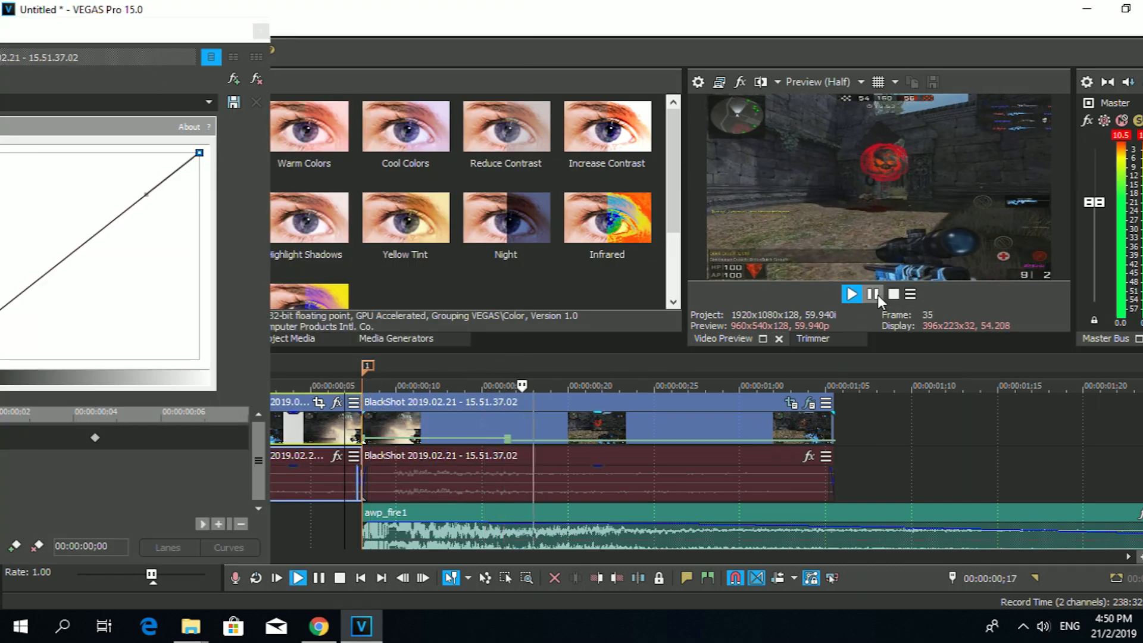
# Try moving the (Default) Color Curves keyframe about one frame later and replay the transition
pyautogui.click(365, 422)
pyautogui.moveTo(93, 439); pyautogui.dragTo(138, 437)
pyautogui.click(337, 433)
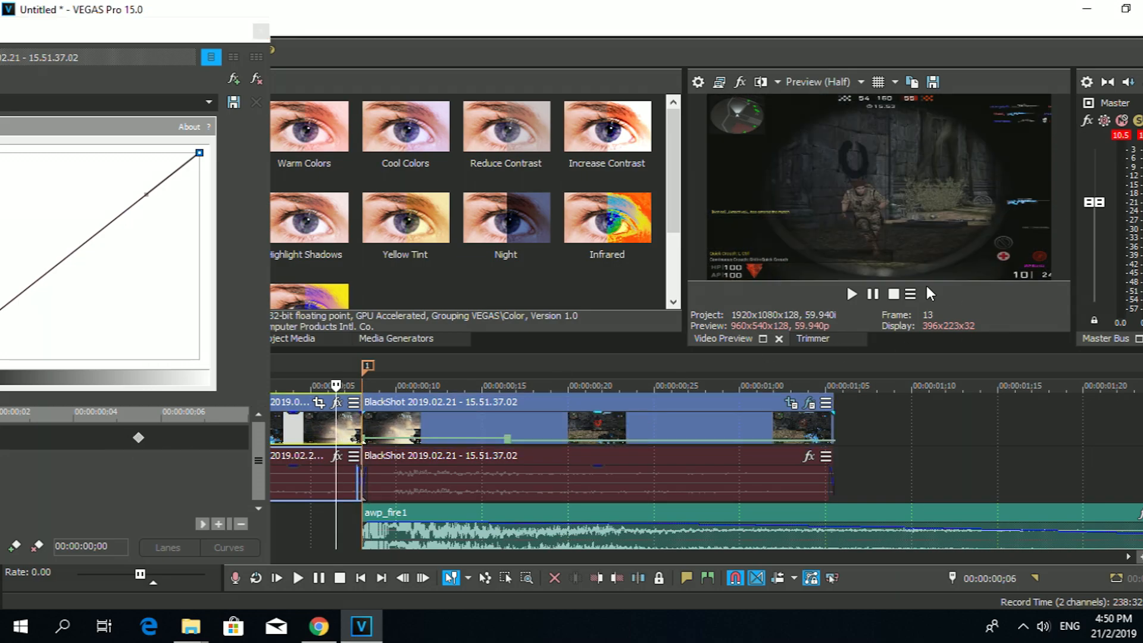
pyautogui.click(879, 296)
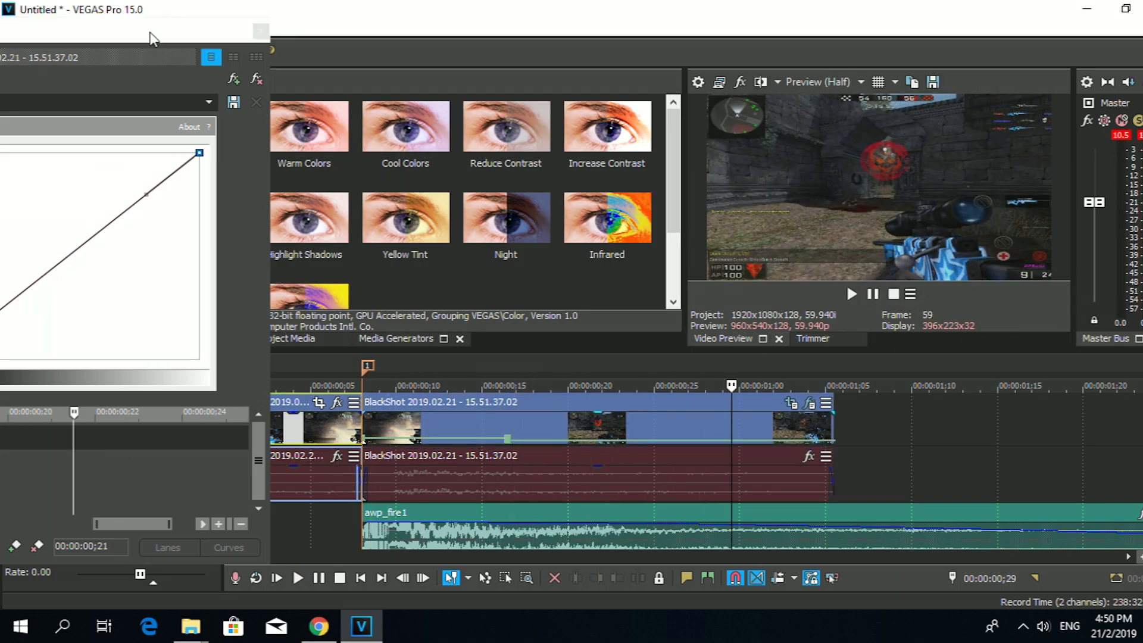
# Move the (Default) Color Curves keyframe about one frame earlier, to around 00:00:00;04
pyautogui.moveTo(150, 38); pyautogui.dragTo(459, 39)
pyautogui.scroll(-5, 416, 440)
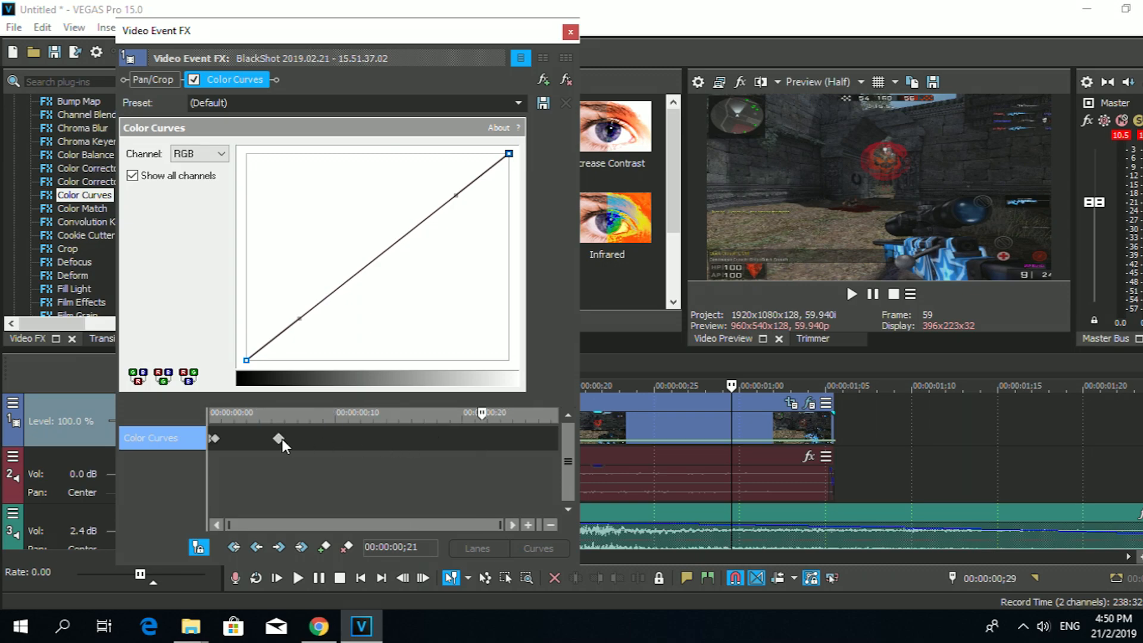
pyautogui.moveTo(282, 438); pyautogui.dragTo(266, 439)
# Close the Video Event FX window and replay the finished flash from just before the gunshot marker
pyautogui.click(570, 33)
pyautogui.click(345, 424)
pyautogui.press('space')
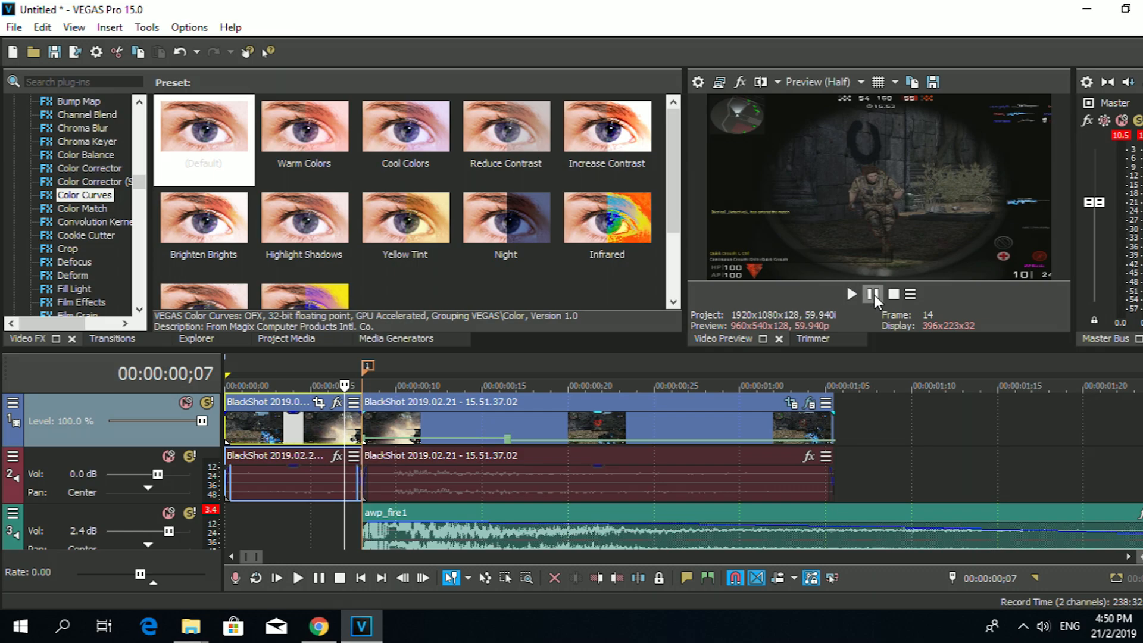
pyautogui.click(873, 294)
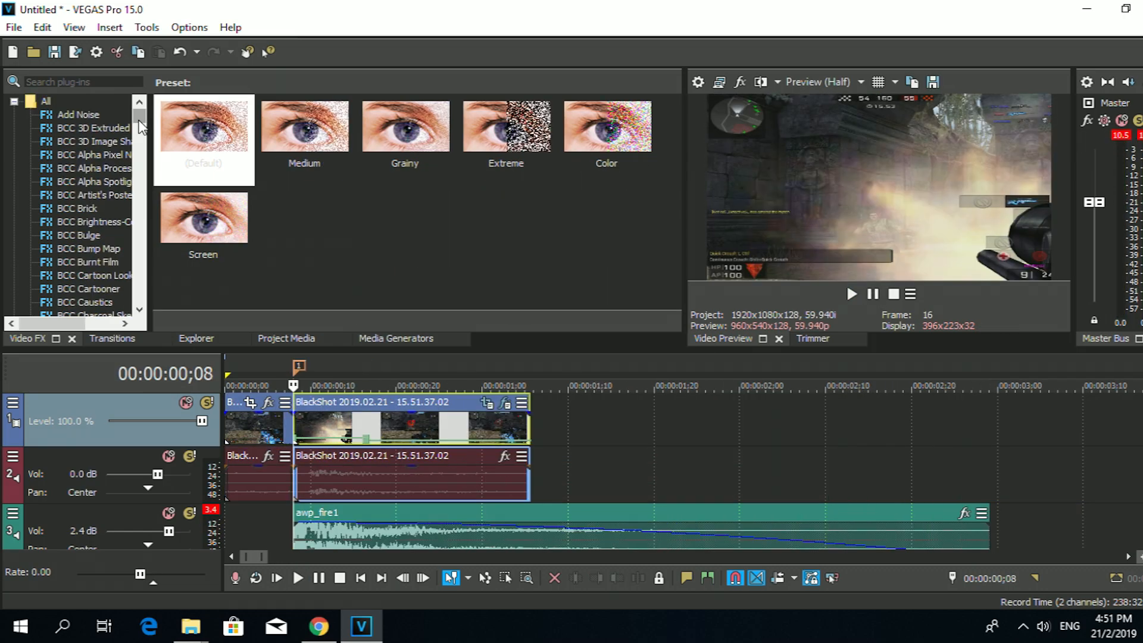
# Apply the Light Rays effect with the Weak Light Rays preset to the video section after the gunshot marker
pyautogui.moveTo(142, 107); pyautogui.dragTo(179, 214)
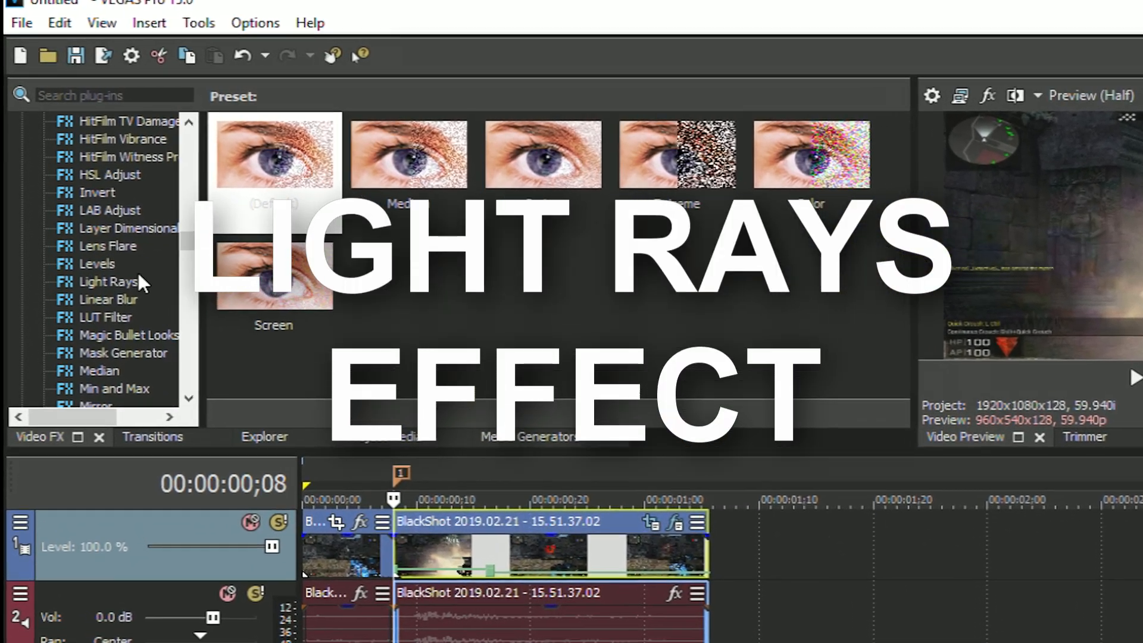
pyautogui.click(137, 275)
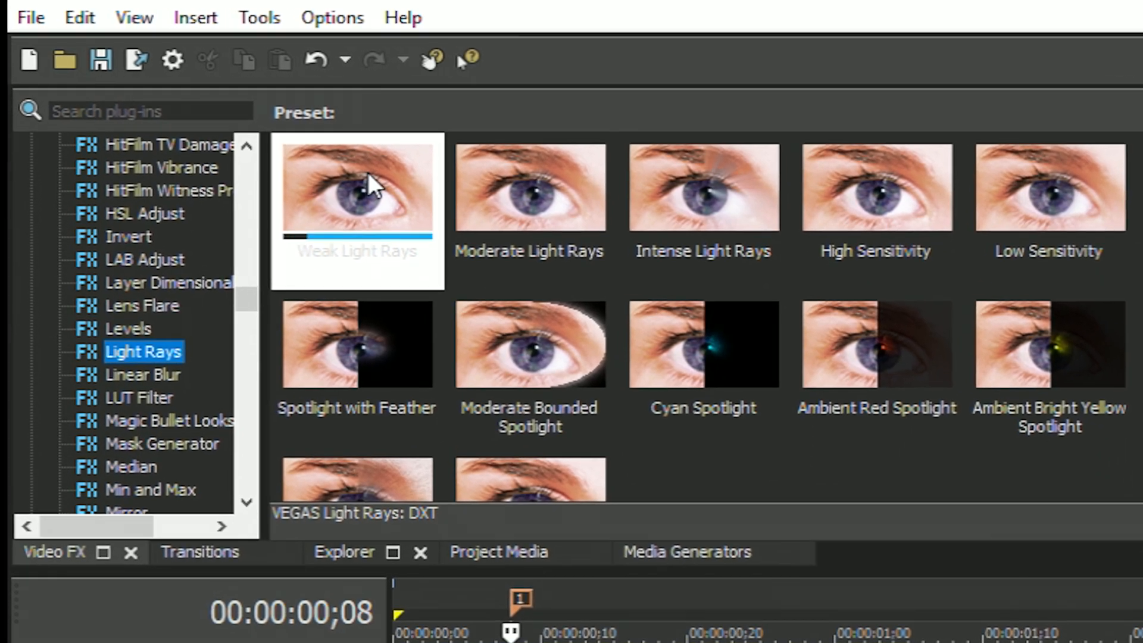
pyautogui.click(350, 179)
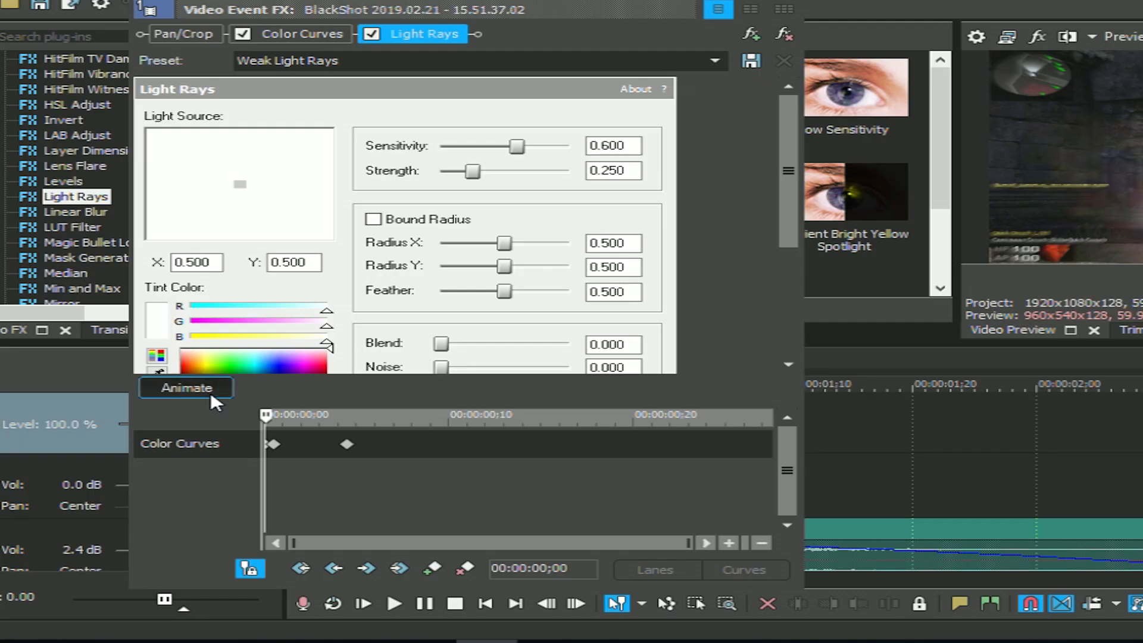
# Turn on keyframe animation for Light Rays and set its strength to 0.000 at the section's start
pyautogui.click(212, 391)
pyautogui.click(268, 476)
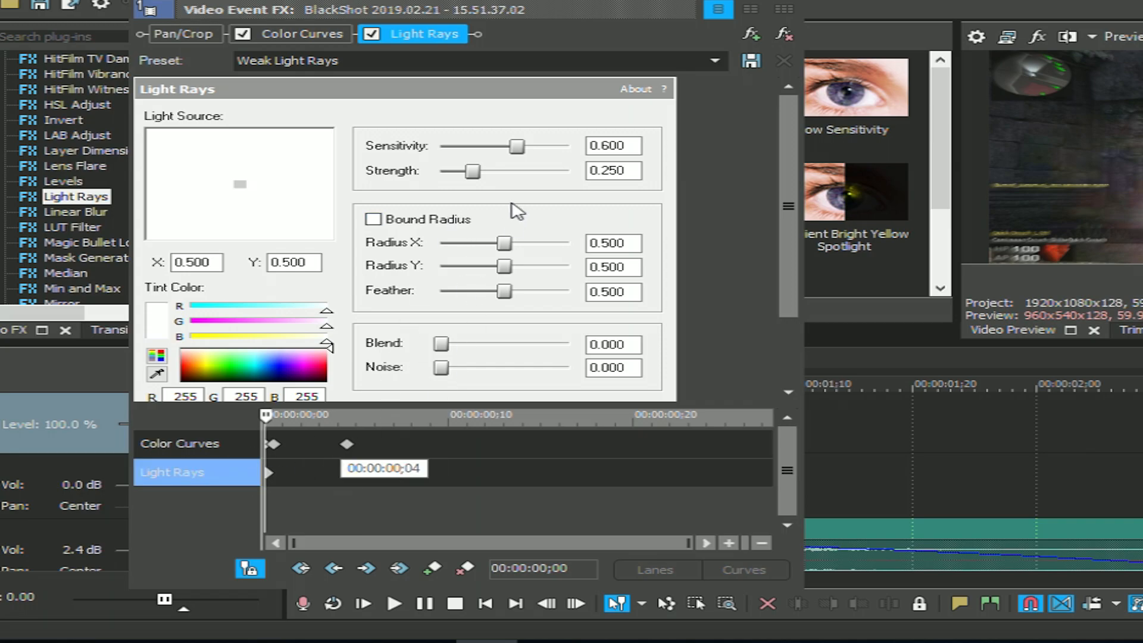
pyautogui.moveTo(475, 173); pyautogui.dragTo(381, 185)
pyautogui.moveTo(468, 3); pyautogui.dragTo(270, 2)
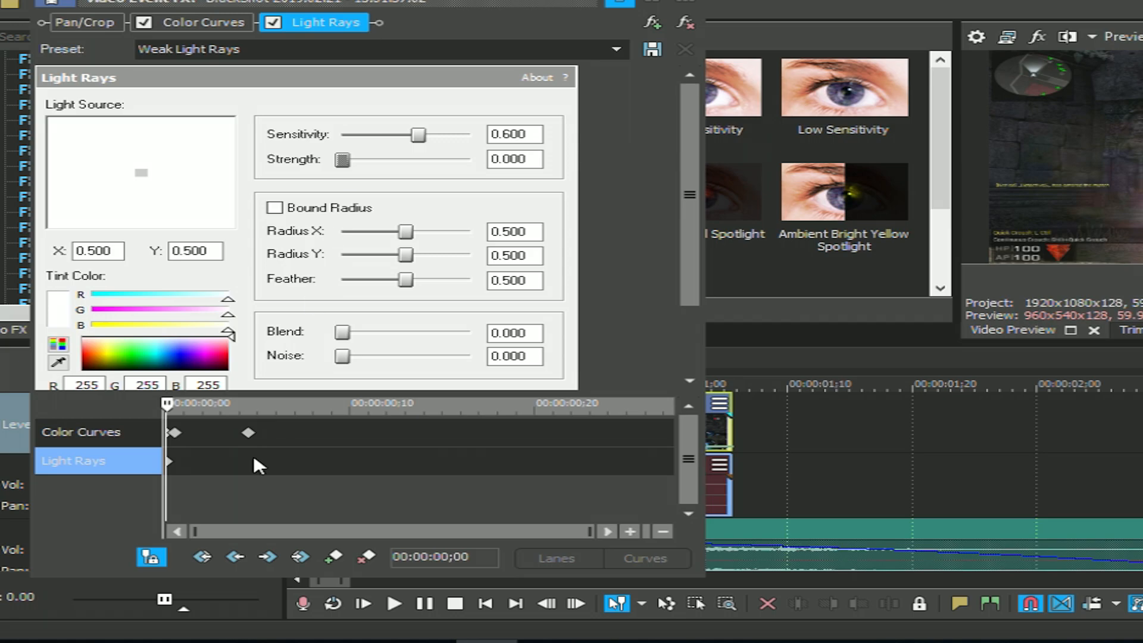
# Keyframe the Light Rays strength at 0.781 just after the section's start and at about 0.445 at 00:00:00;08
pyautogui.click(171, 469)
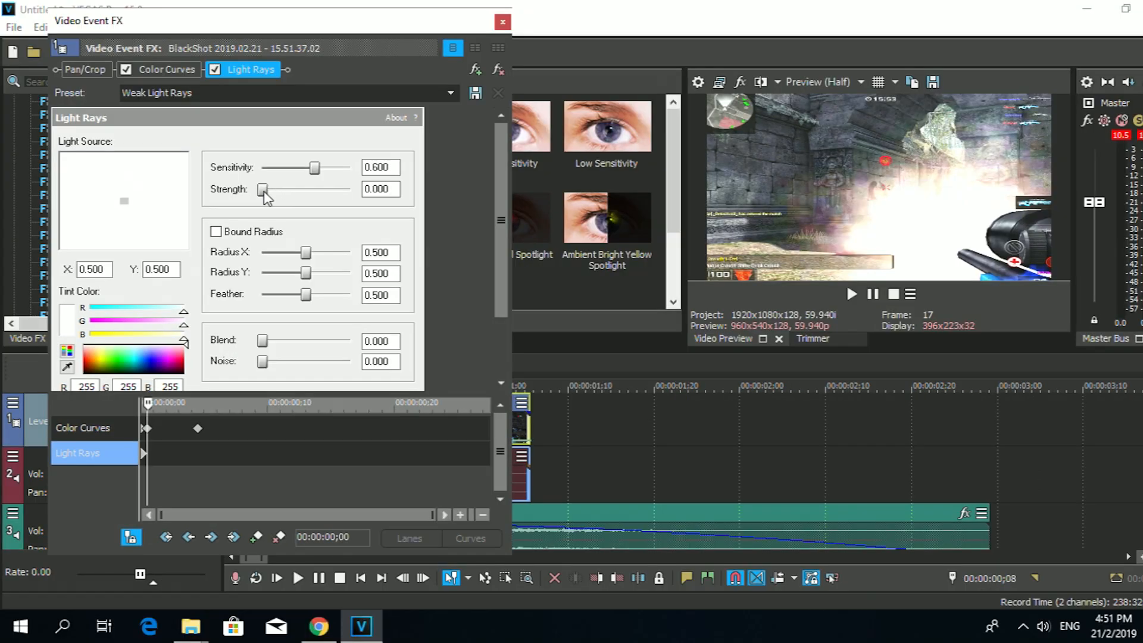
pyautogui.moveTo(264, 192); pyautogui.dragTo(333, 198)
pyautogui.moveTo(357, 23); pyautogui.dragTo(135, 20)
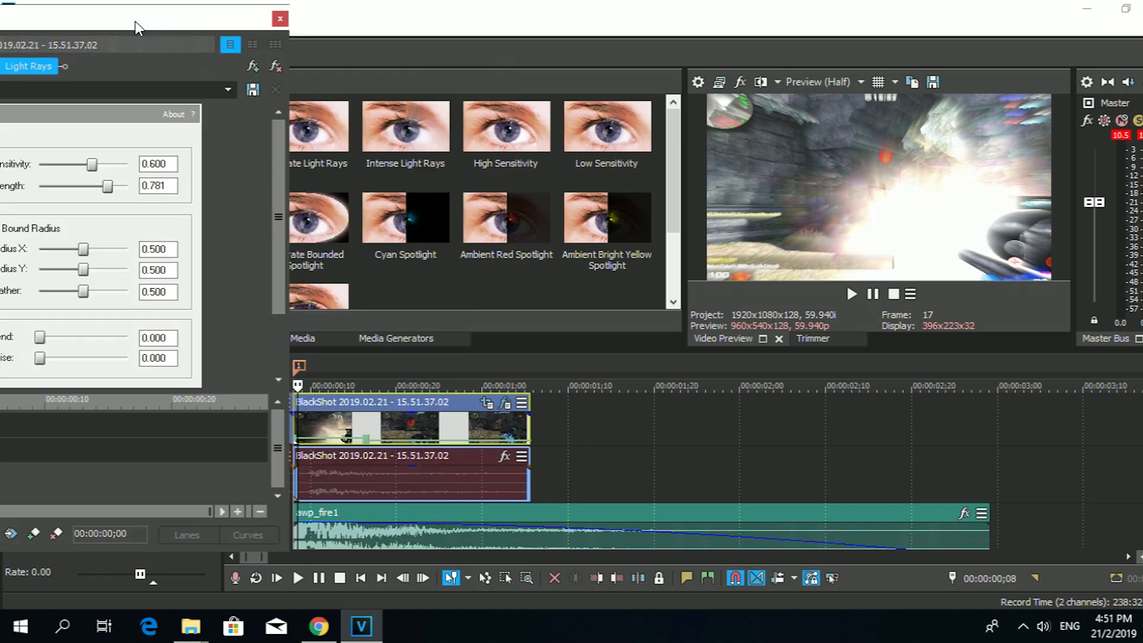
pyautogui.click(367, 427)
pyautogui.moveTo(186, 18); pyautogui.dragTo(409, 29)
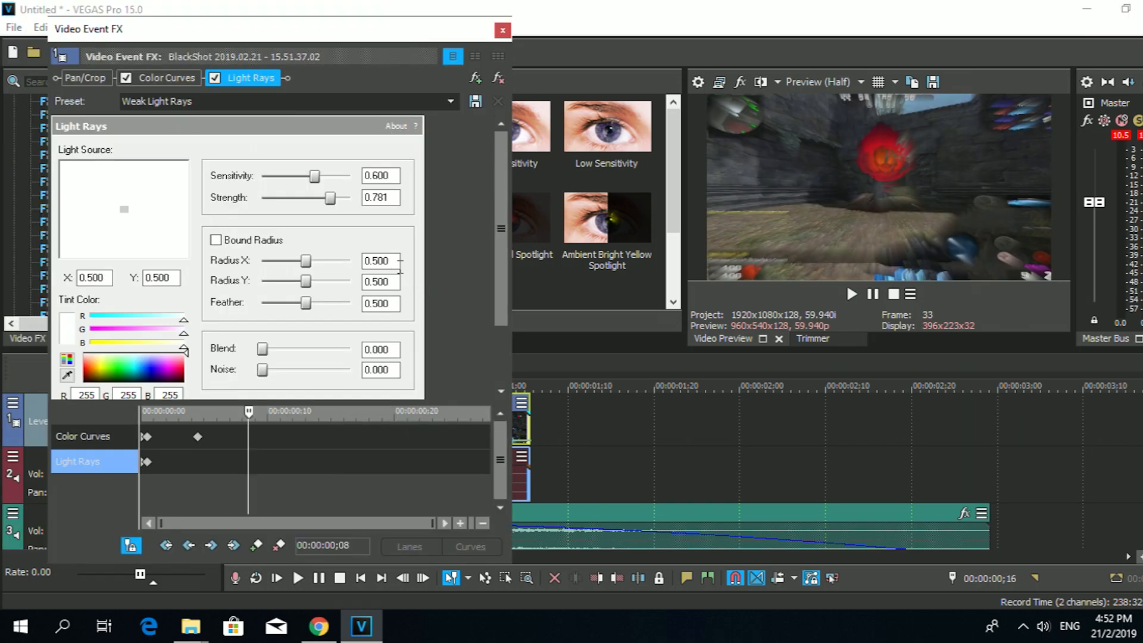
pyautogui.moveTo(336, 204); pyautogui.dragTo(303, 198)
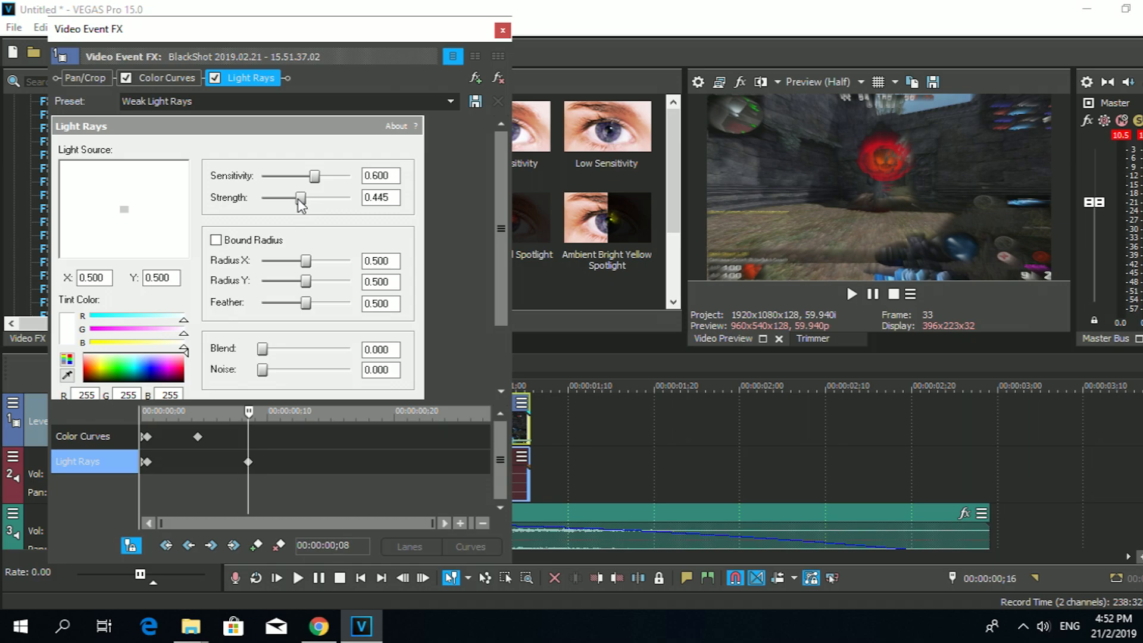
# Keyframe the Light Rays strength at 0.000 at 00:00:00;19 and close the effect window
pyautogui.moveTo(339, 29); pyautogui.dragTo(472, 38)
pyautogui.click(456, 424)
pyautogui.moveTo(367, 201); pyautogui.dragTo(361, 203)
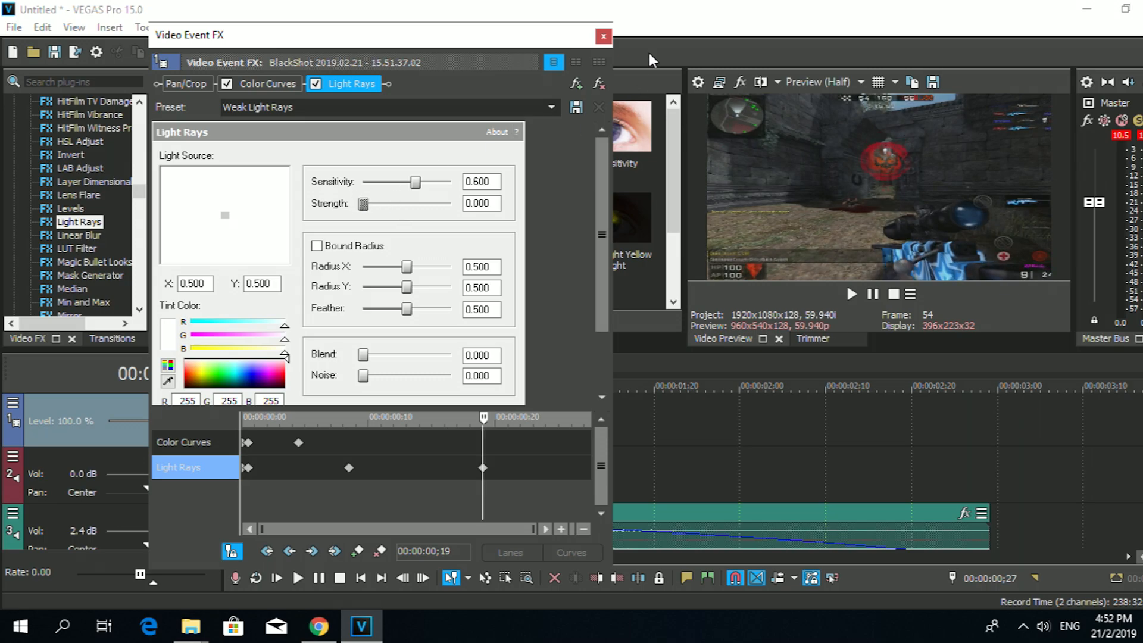
pyautogui.click(603, 36)
# Replay the gunshot section several times from before the marker to review the animated Light Rays
pyautogui.click(281, 426)
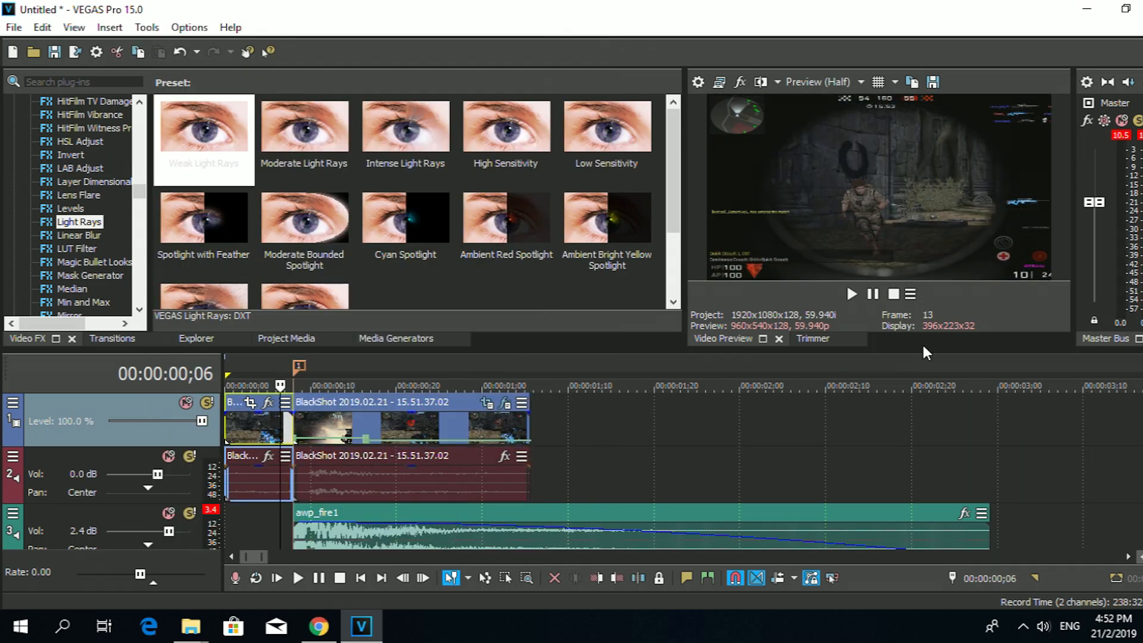
pyautogui.click(869, 297)
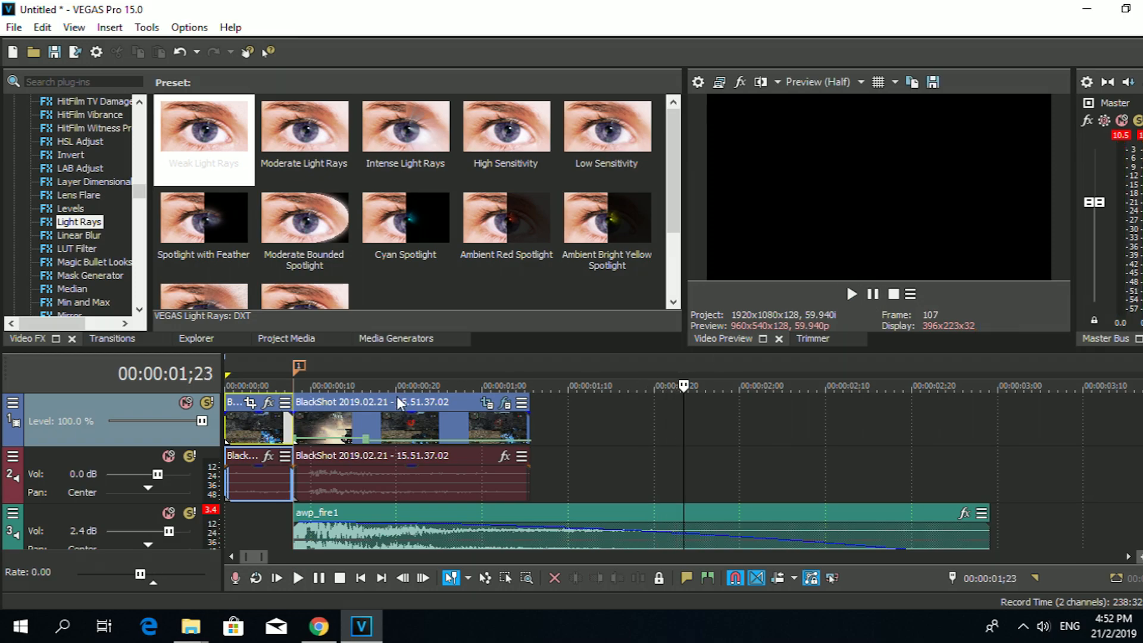
pyautogui.press('space')
pyautogui.click(873, 292)
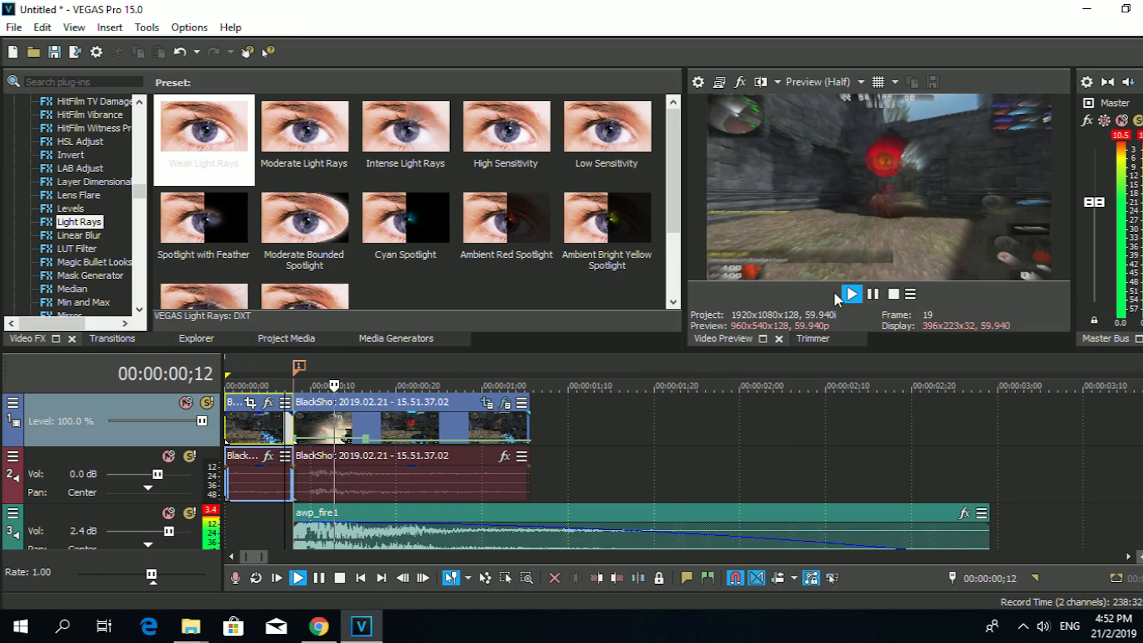
pyautogui.click(875, 294)
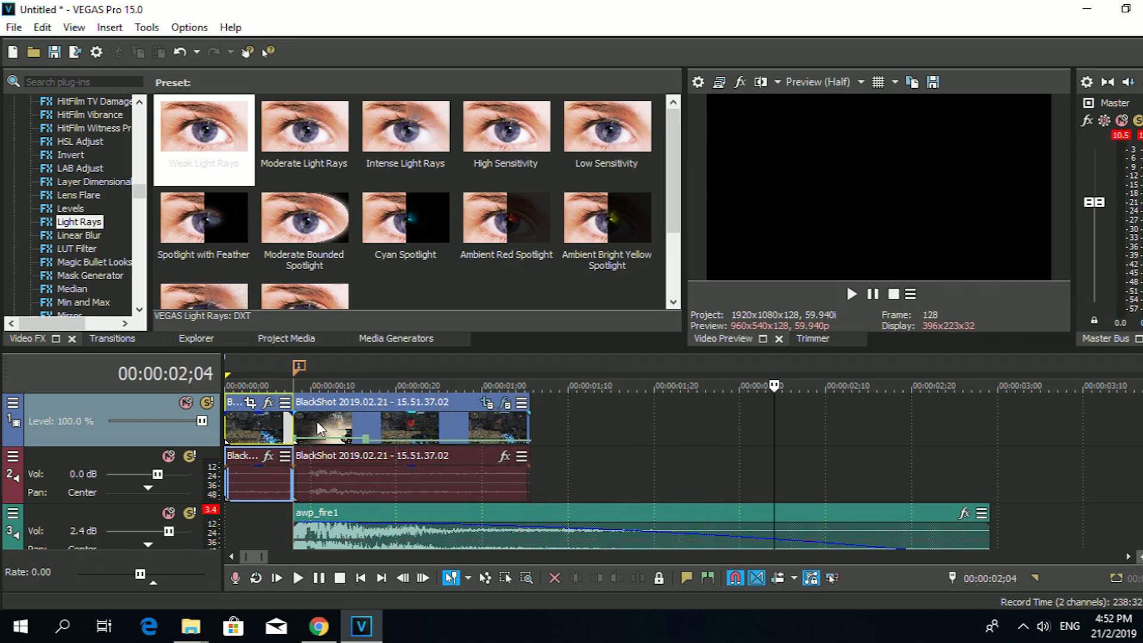
pyautogui.click(229, 419)
pyautogui.click(875, 293)
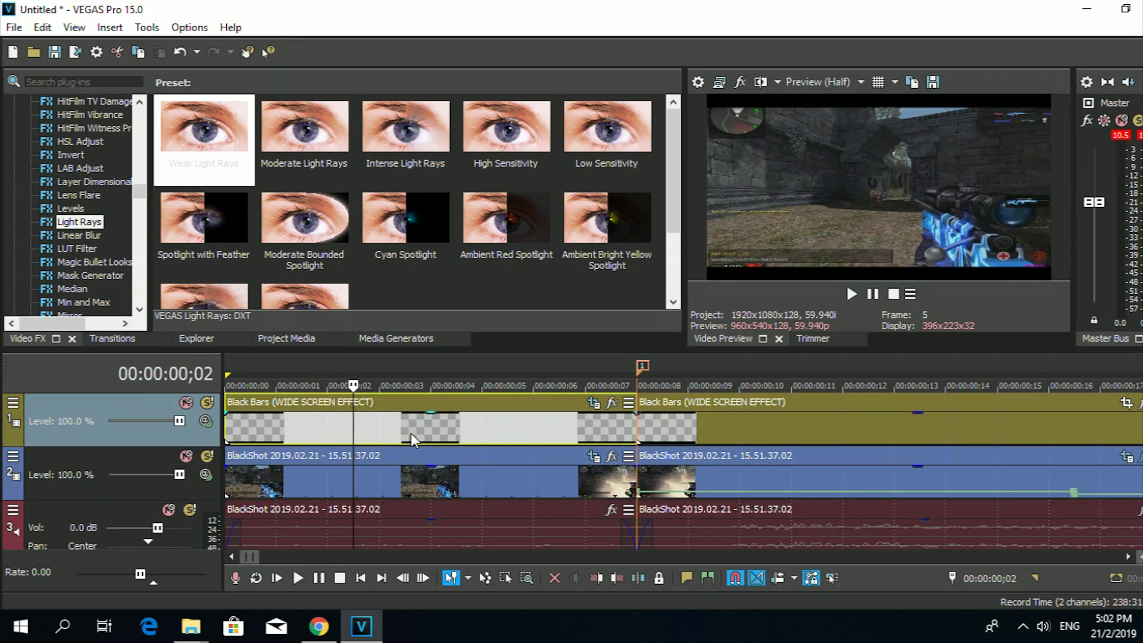
# Delete both Black Bars (WIDE SCREEN EFFECT) events before and after the gunshot marker
pyautogui.click(445, 428)
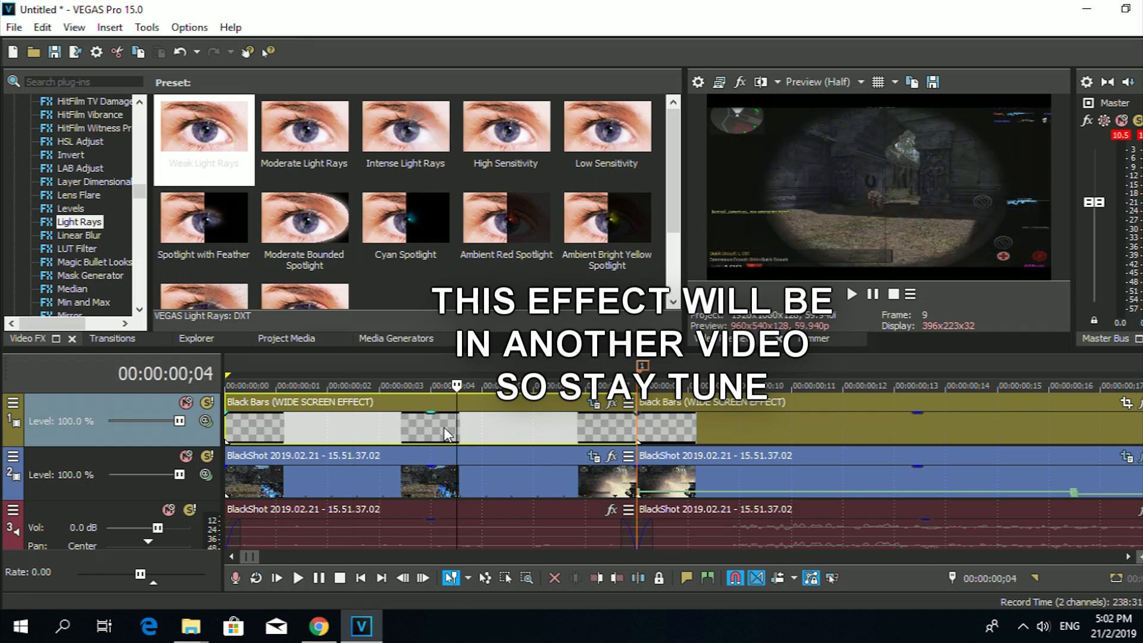
pyautogui.press('Delete')
pyautogui.click(757, 430)
pyautogui.press('Delete')
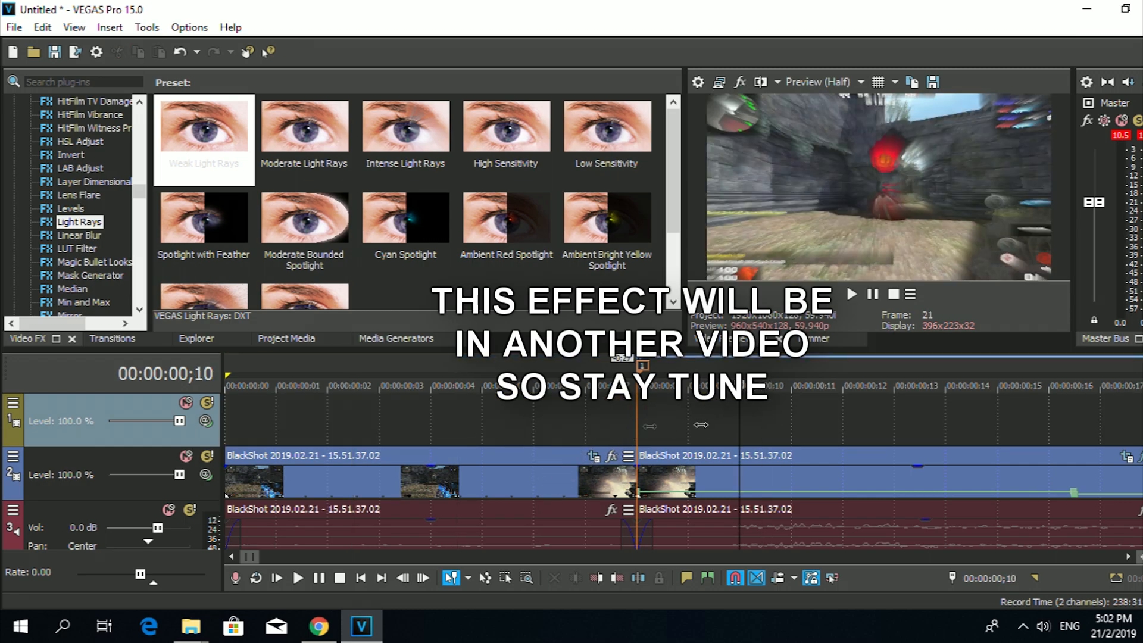
# Return the cursor to the project start and insert a new video track above the emptied one
pyautogui.hotkey('ctrl', 'Home')
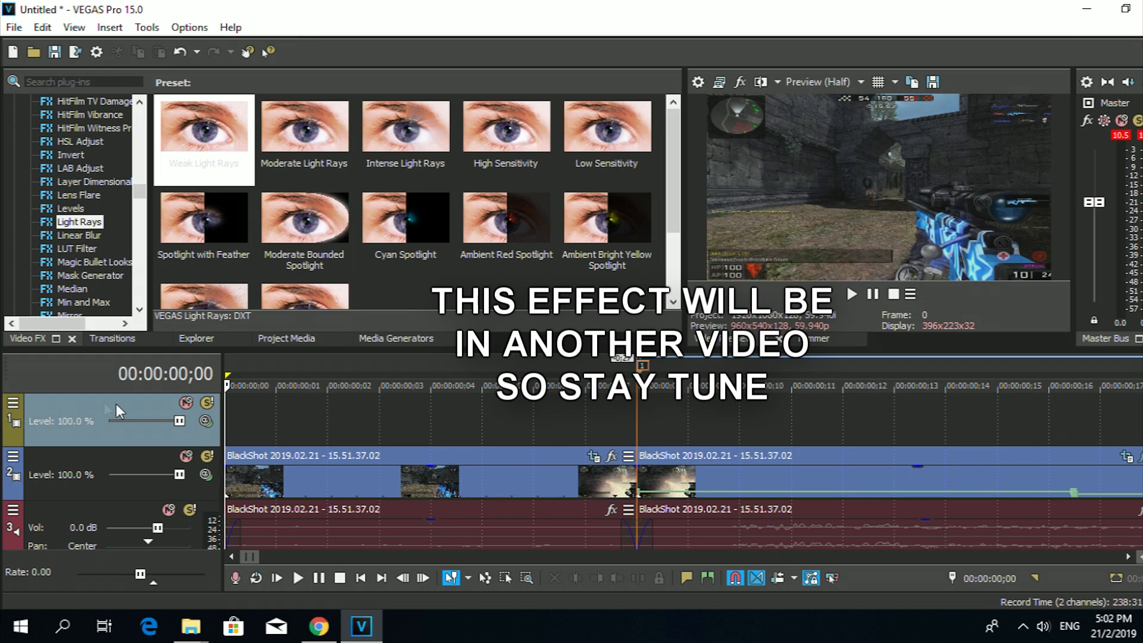
pyautogui.rightClick(154, 427)
pyautogui.click(173, 202)
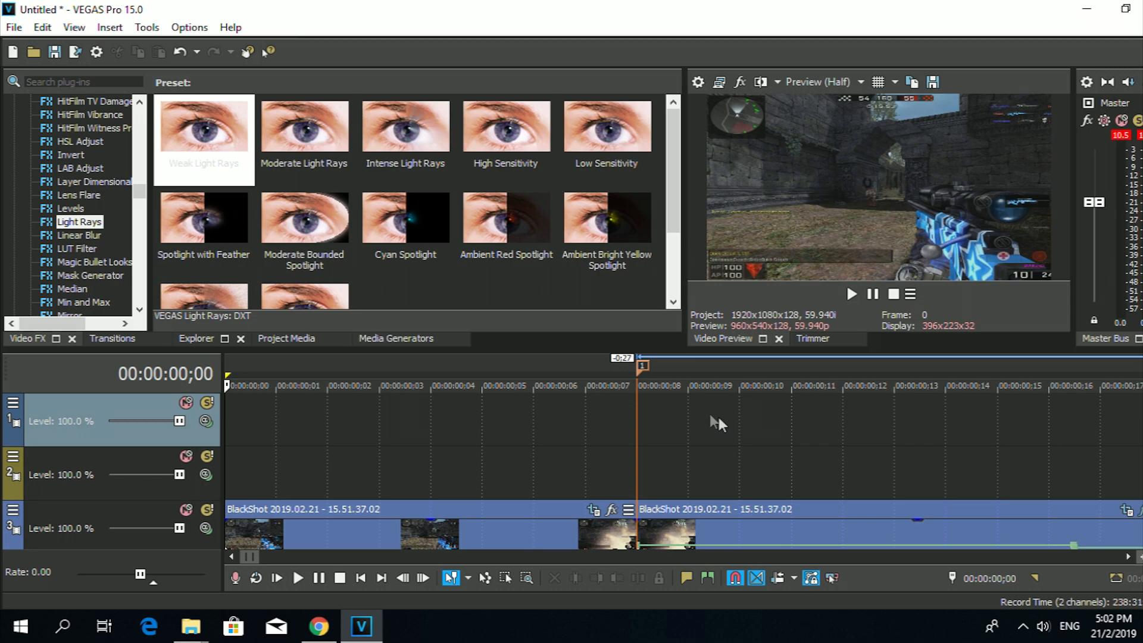
pyautogui.click(232, 508)
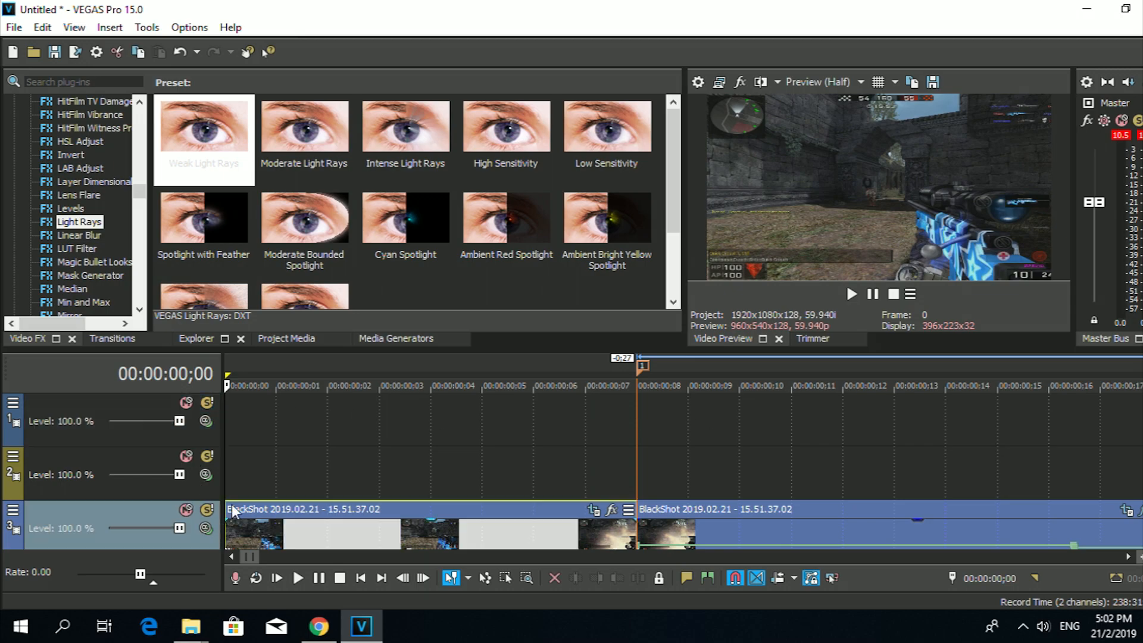
# Browse the media generators for the Solid Color presets
pyautogui.click(405, 343)
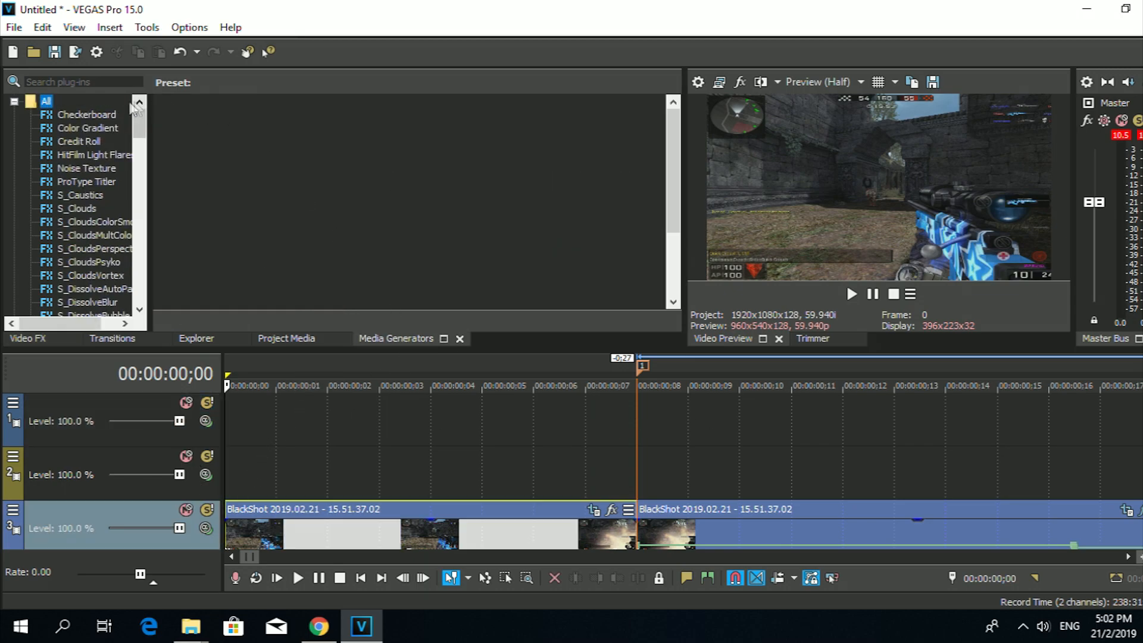
pyautogui.moveTo(141, 121)
pyautogui.mouseDown()
pyautogui.moveTo(140, 241)
pyautogui.moveTo(126, 113)
pyautogui.mouseUp()
pyautogui.click(93, 131)
pyautogui.scroll(-5, 335, 194)
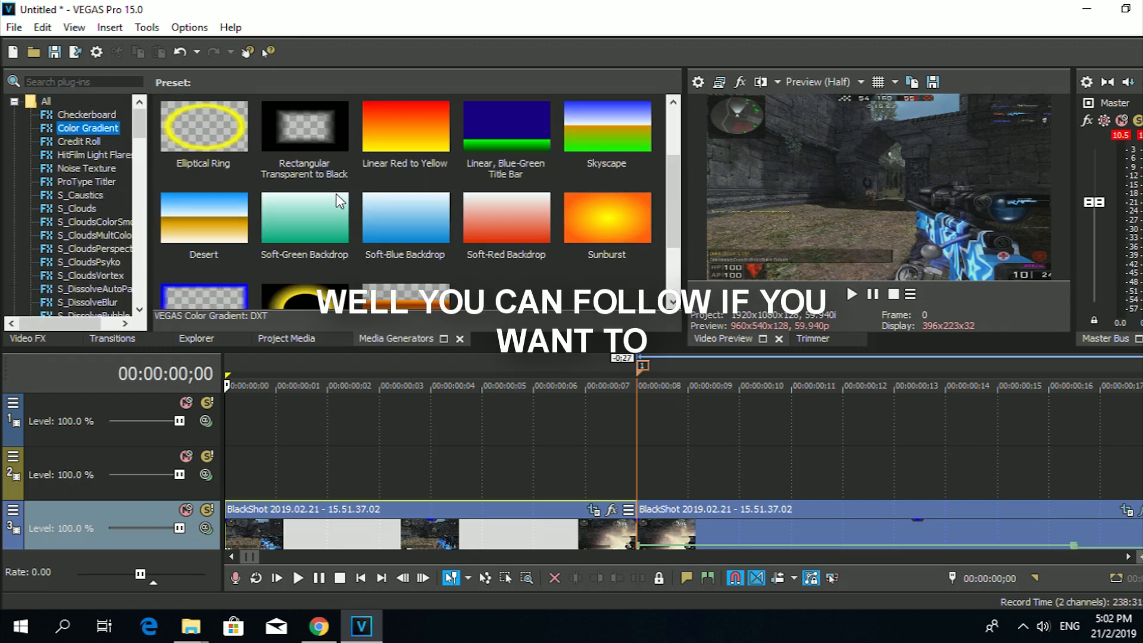
pyautogui.click(84, 140)
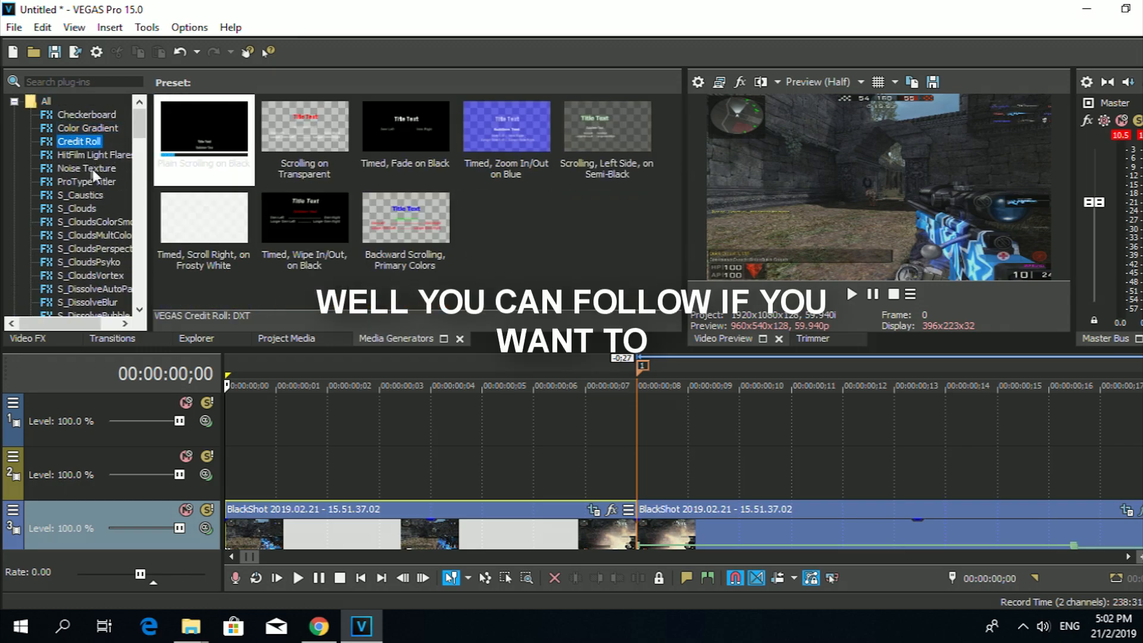
pyautogui.click(89, 115)
pyautogui.scroll(-4, 88, 145)
pyautogui.scroll(-15, 89, 150)
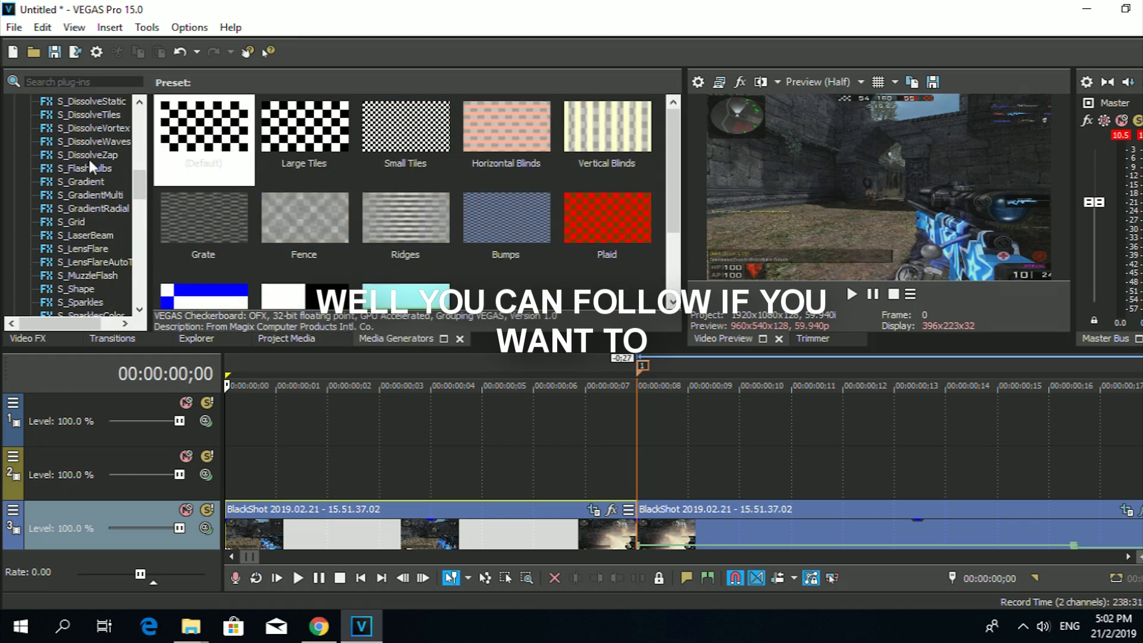
pyautogui.scroll(-5, 70, 198)
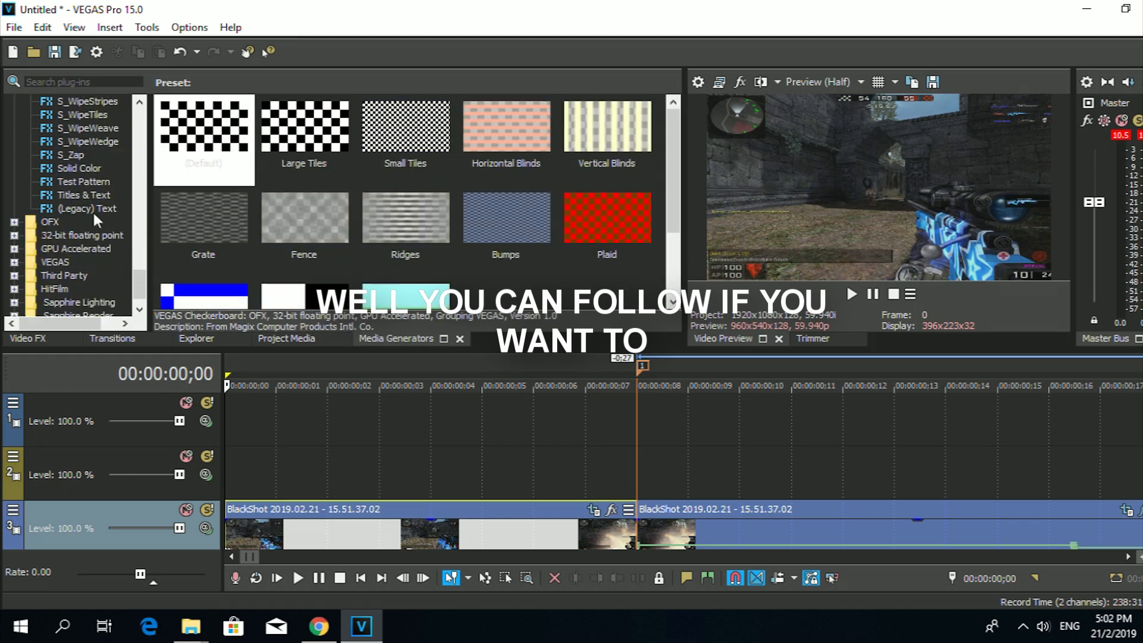
pyautogui.click(91, 181)
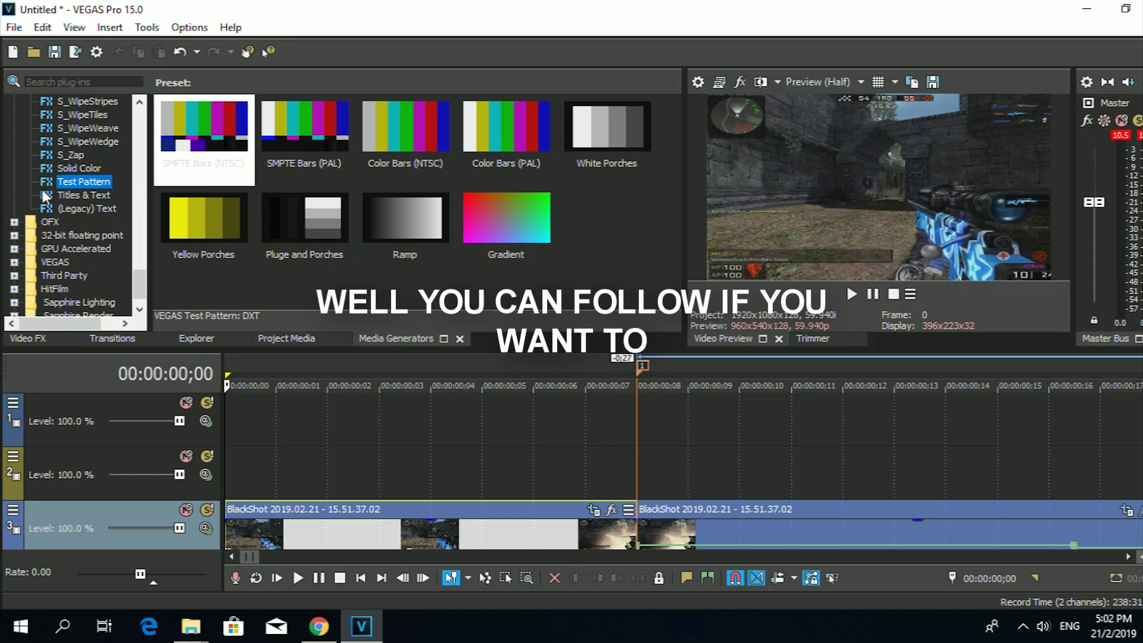
pyautogui.click(70, 169)
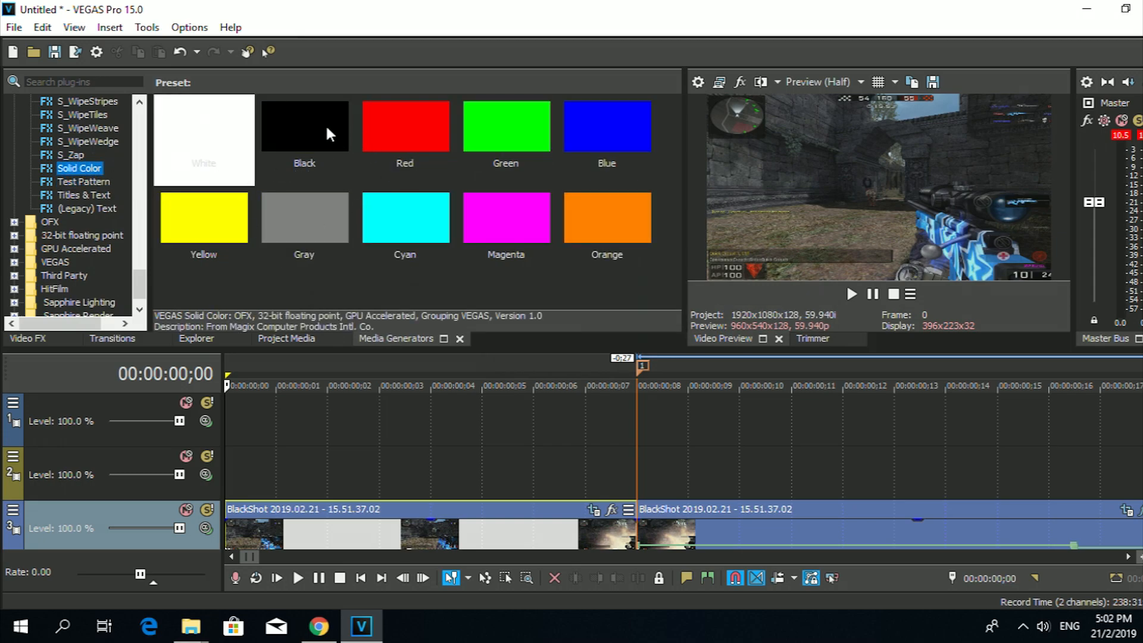
# Place a black Solid Color event at the start of each of the two empty tracks above the gameplay
pyautogui.moveTo(315, 124); pyautogui.dragTo(267, 416)
pyautogui.click(640, 13)
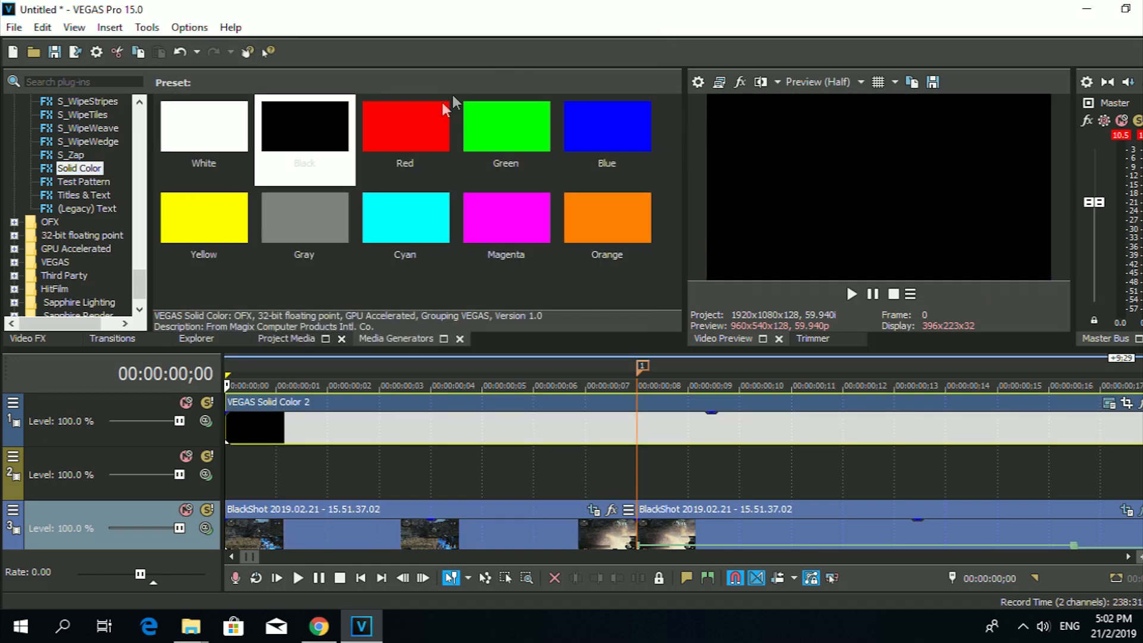
pyautogui.moveTo(306, 133); pyautogui.dragTo(227, 469)
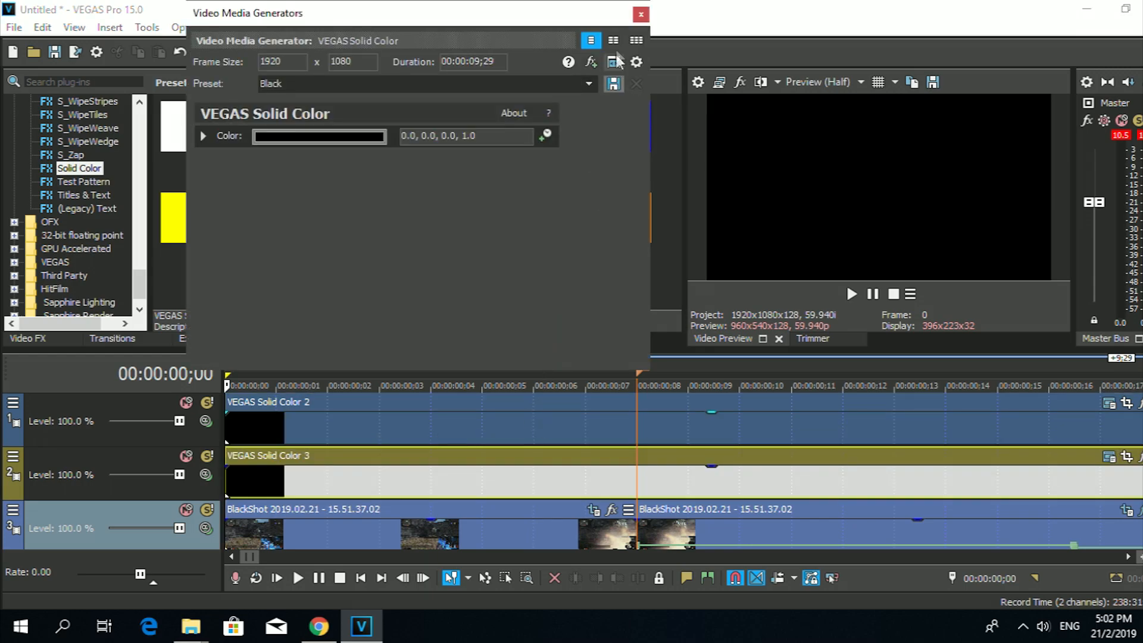
pyautogui.click(641, 14)
# Trim both black Solid Color events to end with the gameplay section after the gunshot marker
pyautogui.scroll(-5, 638, 427)
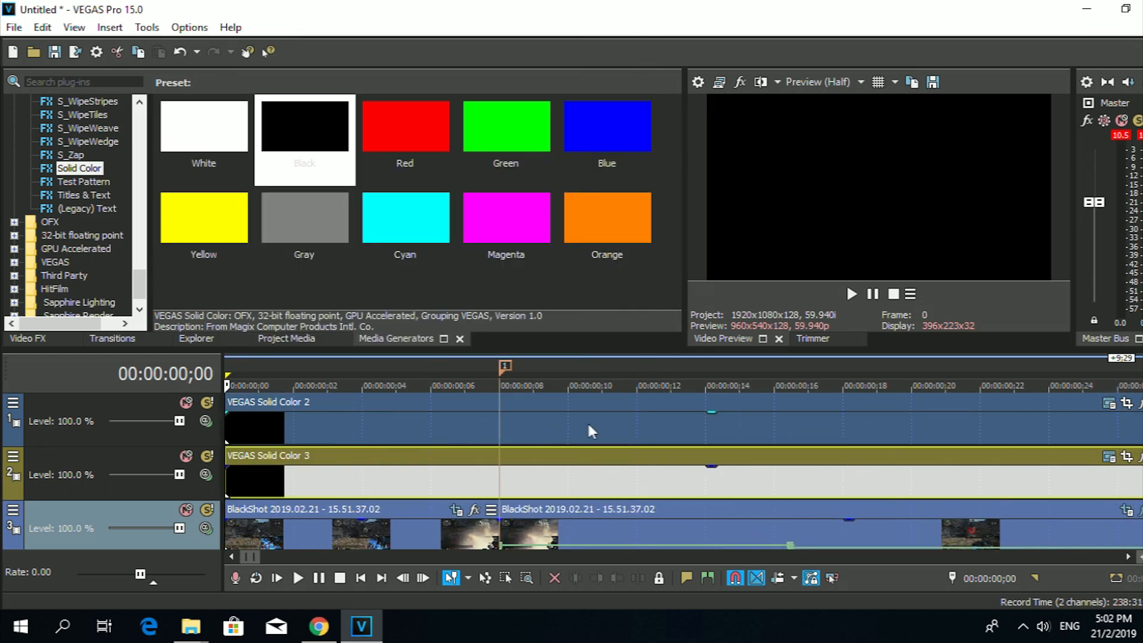
pyautogui.scroll(-4, 417, 438)
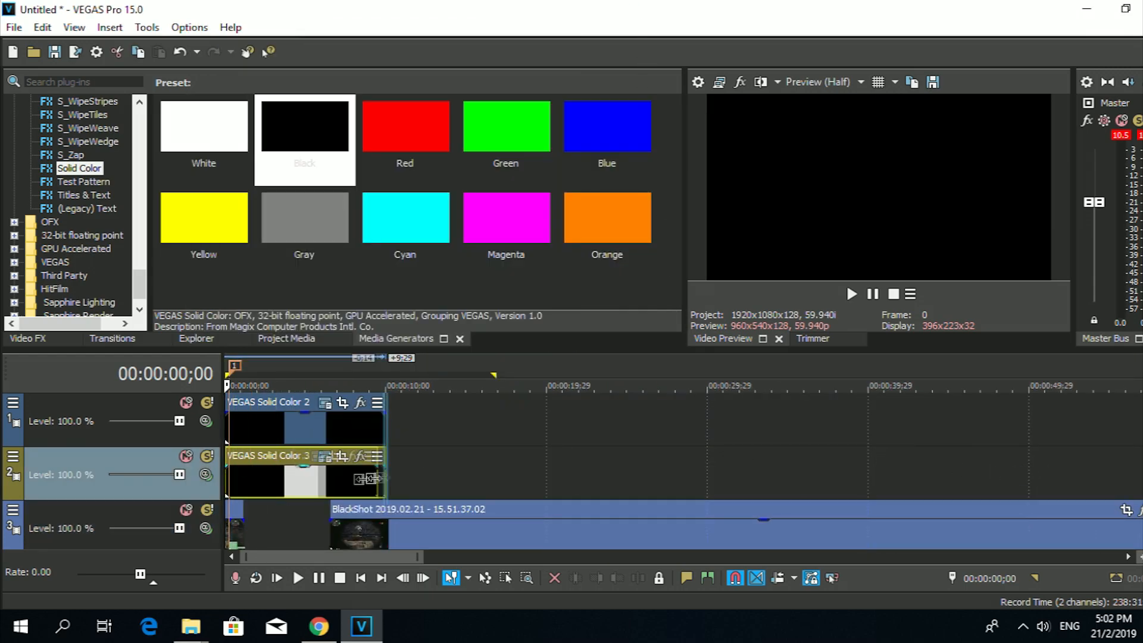
pyautogui.moveTo(384, 438); pyautogui.dragTo(243, 439)
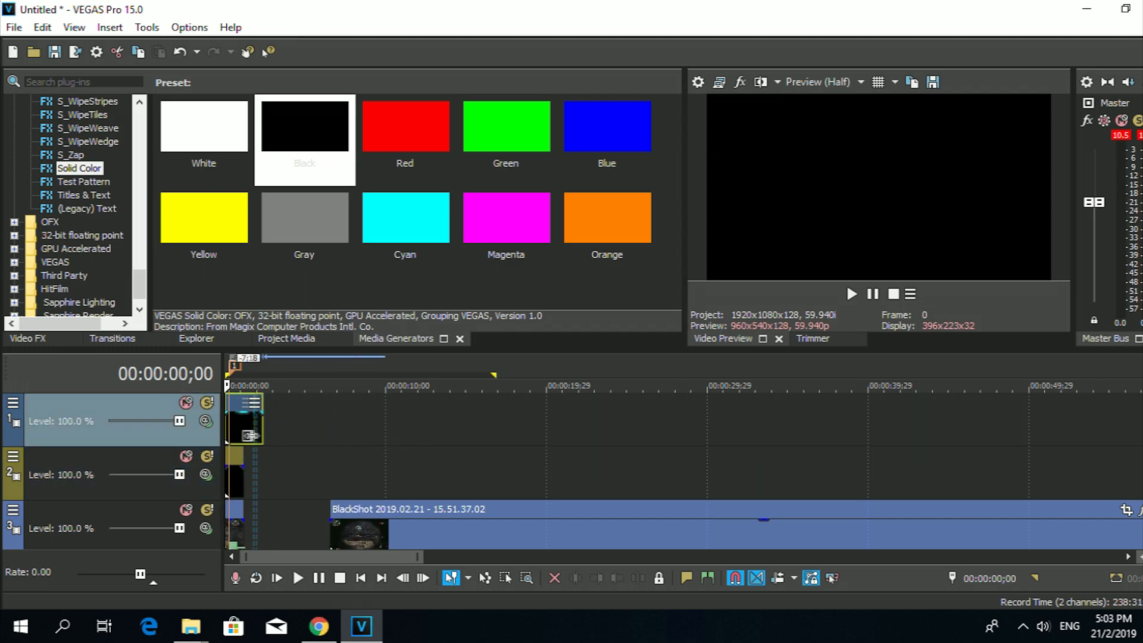
pyautogui.click(235, 467)
pyautogui.scroll(6, 332, 462)
pyautogui.click(237, 441)
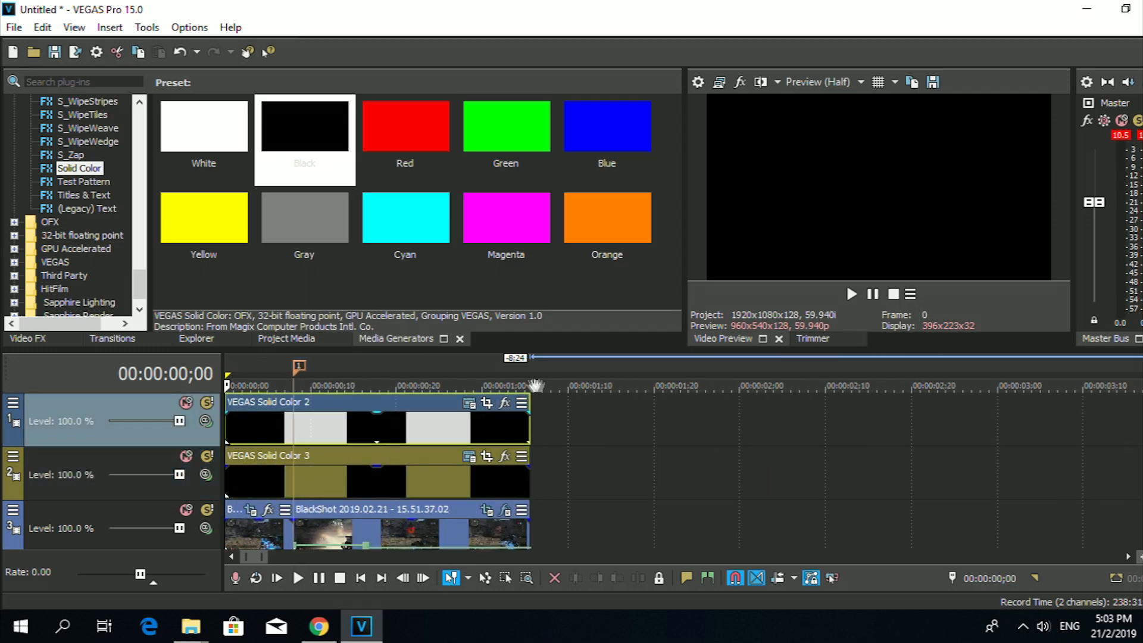
# Shift the Pan/Crop frame of the black event on track 1 above its image, to a Y center of about -538
pyautogui.click(486, 403)
pyautogui.moveTo(463, 290); pyautogui.dragTo(464, 189)
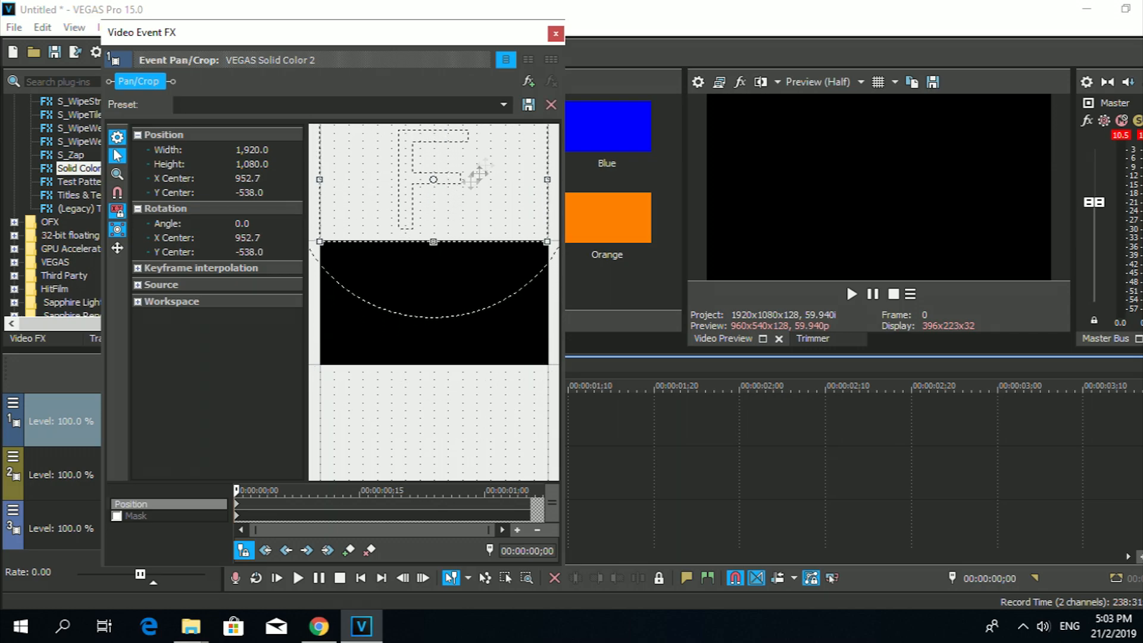
pyautogui.click(556, 33)
# Move the Pan/Crop frame of the black event on track 2 below its image and shrink it to about 1,659 × 933
pyautogui.click(487, 457)
pyautogui.moveTo(450, 311); pyautogui.dragTo(450, 427)
pyautogui.moveTo(543, 360); pyautogui.dragTo(532, 359)
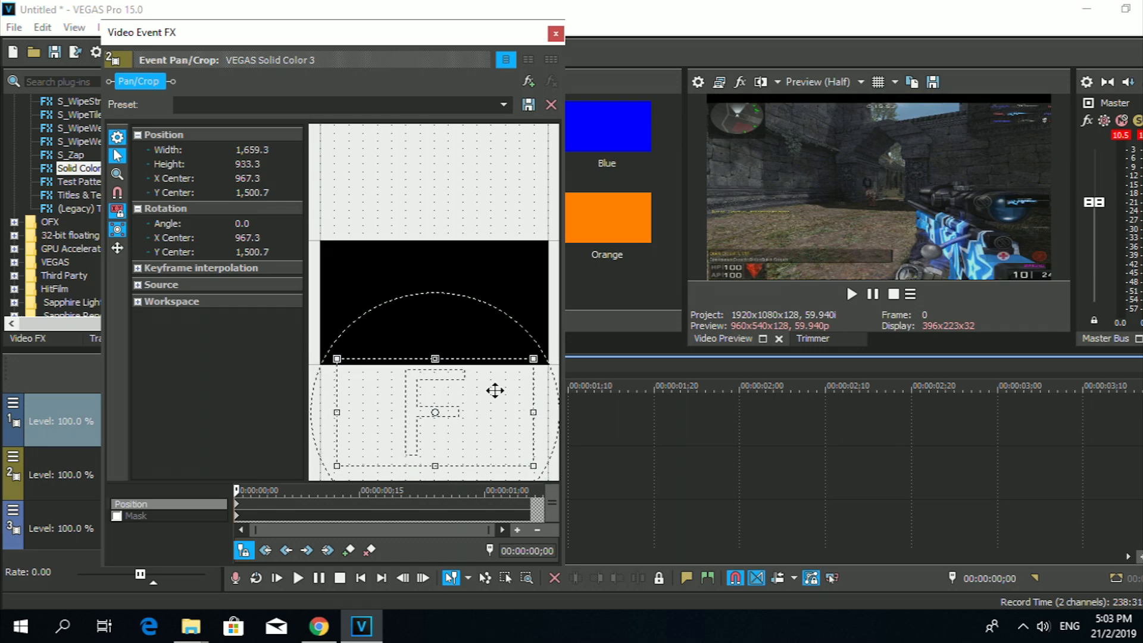
pyautogui.moveTo(495, 392); pyautogui.dragTo(496, 396)
pyautogui.click(556, 33)
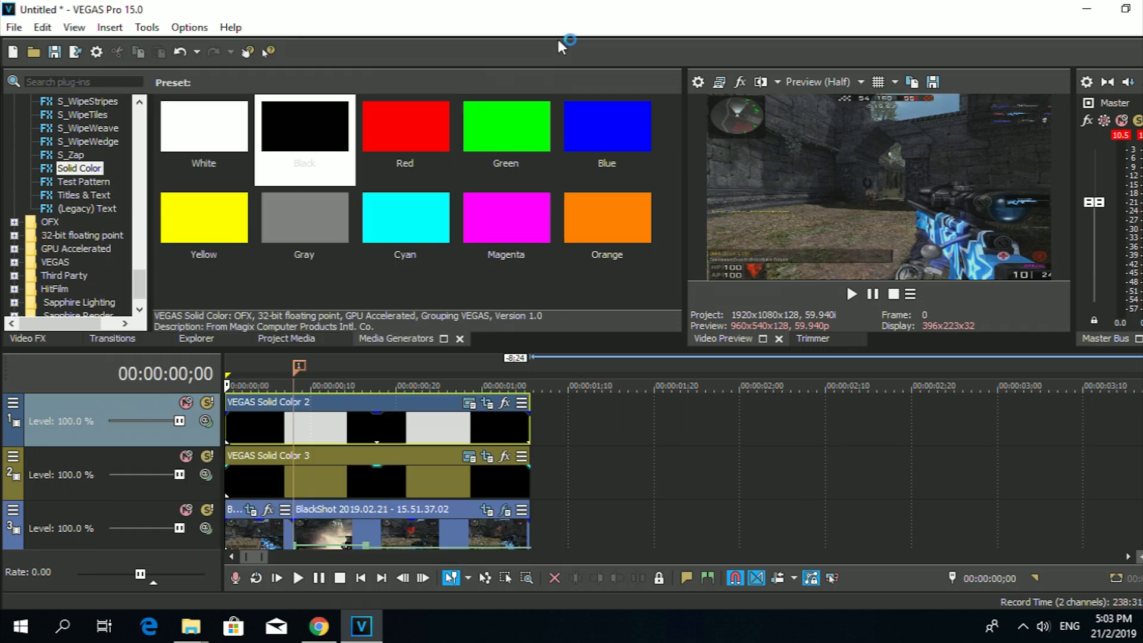
# Shrink the Pan/Crop frame of the black event on track 1 and recheck the framing of the one on track 2
pyautogui.click(487, 405)
pyautogui.moveTo(543, 241); pyautogui.dragTo(493, 225)
pyautogui.press('Escape')
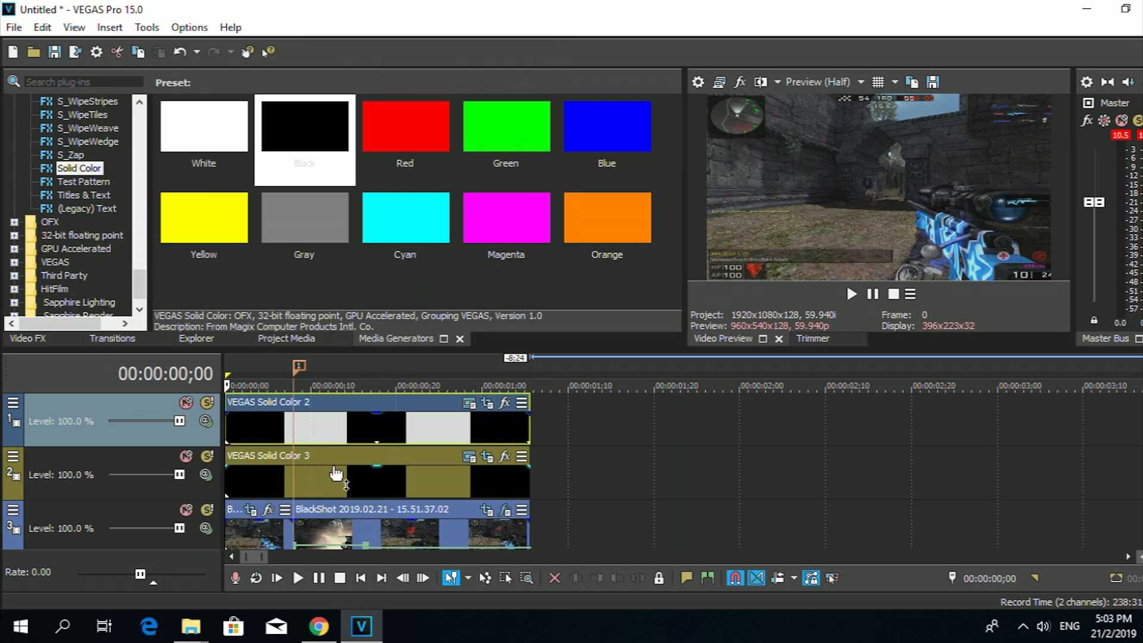
pyautogui.click(487, 457)
pyautogui.click(553, 33)
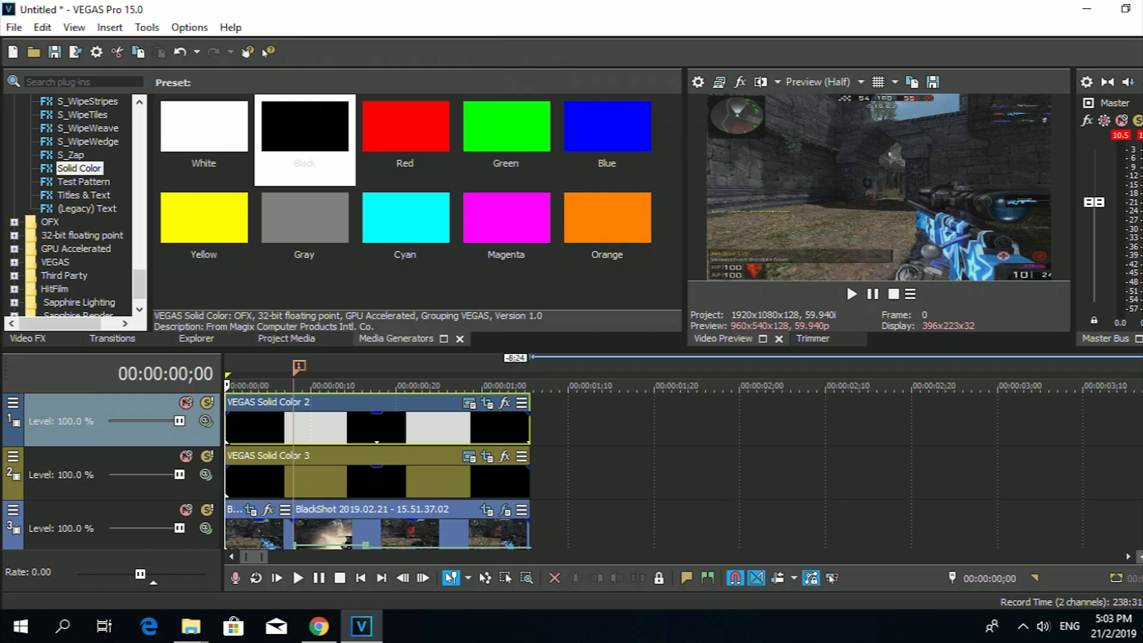
# Play back the section around the gunshot marker to check the widescreen bars
pyautogui.scroll(-1, 416, 477)
pyautogui.scroll(3, 417, 476)
pyautogui.click(572, 479)
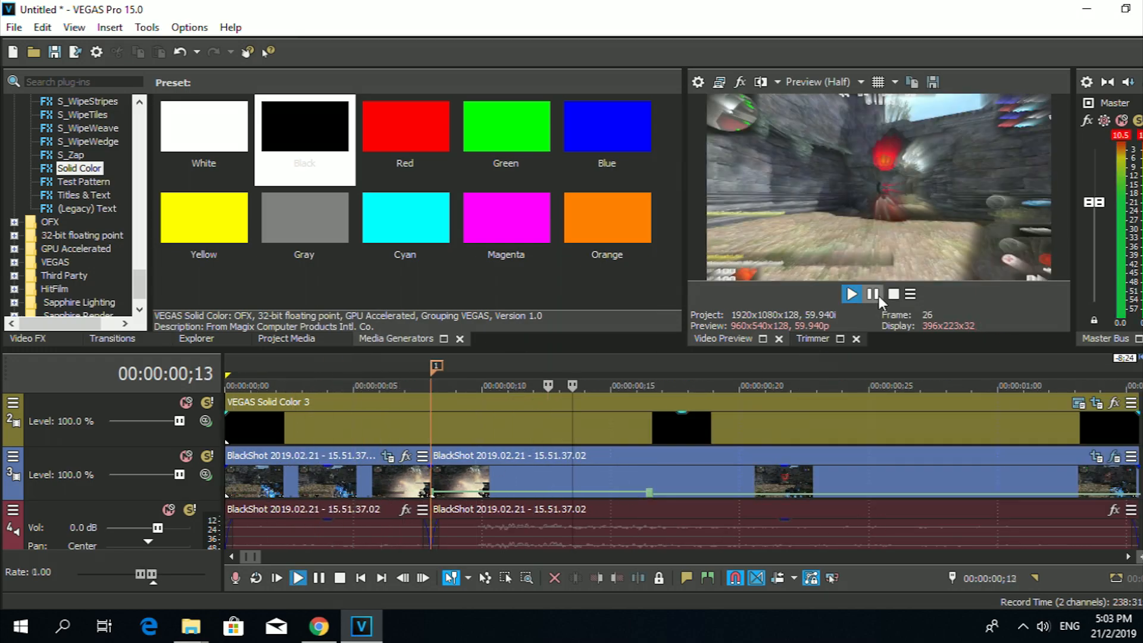
pyautogui.click(462, 480)
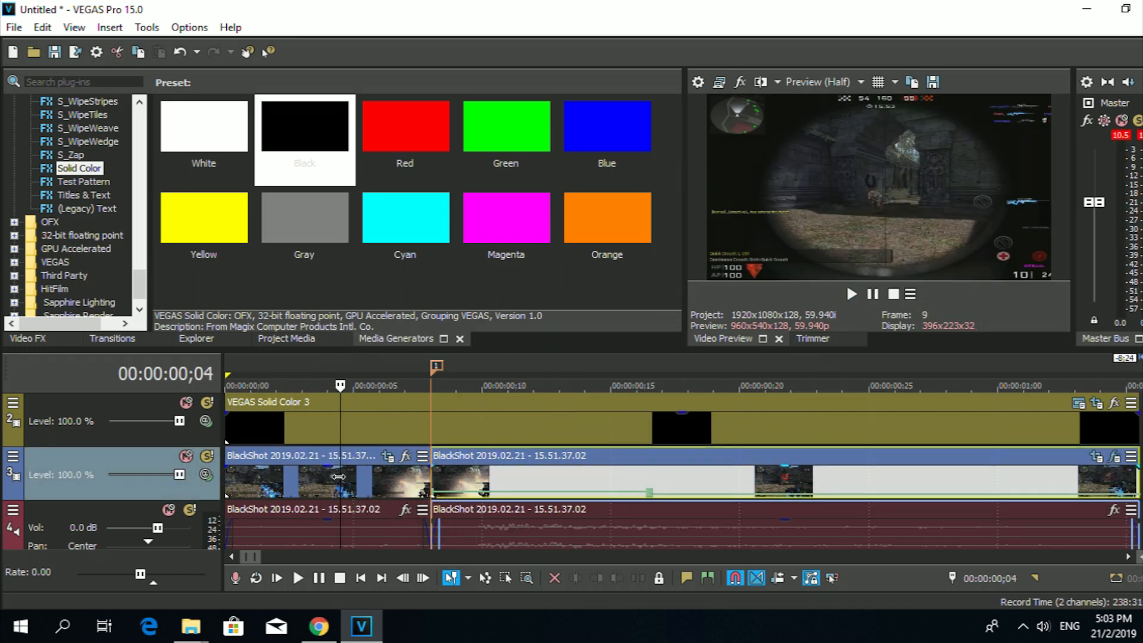
# Split the black events on tracks 1 and 2 at 00:00:00;04 and shift the cut-off parts beyond the gunshot marker
pyautogui.press('space')
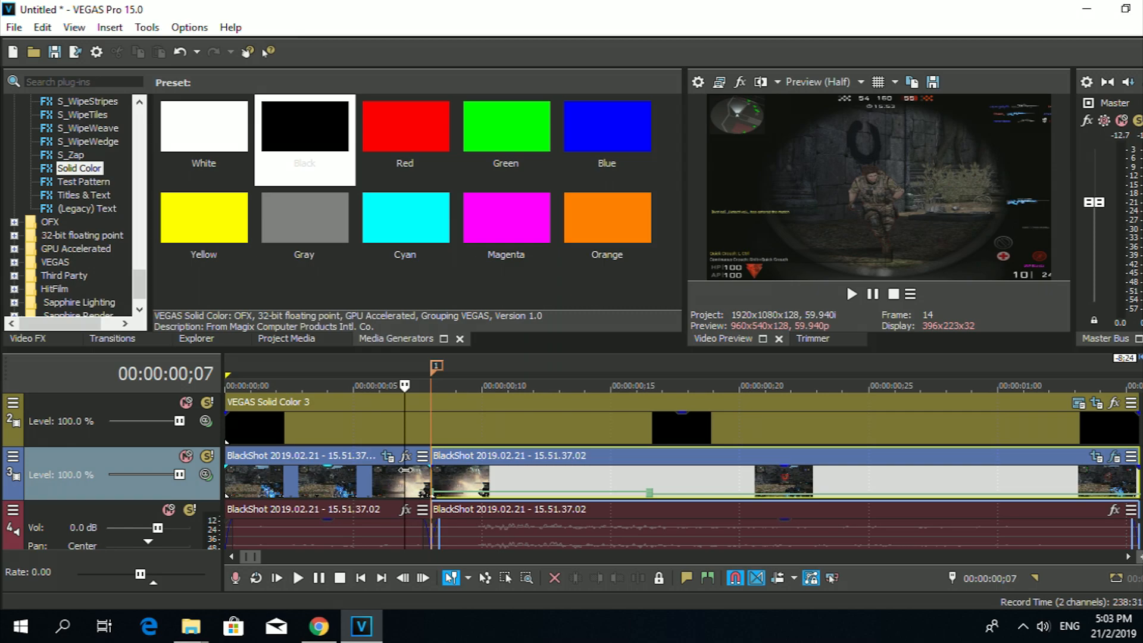
pyautogui.press('space')
pyautogui.click(327, 386)
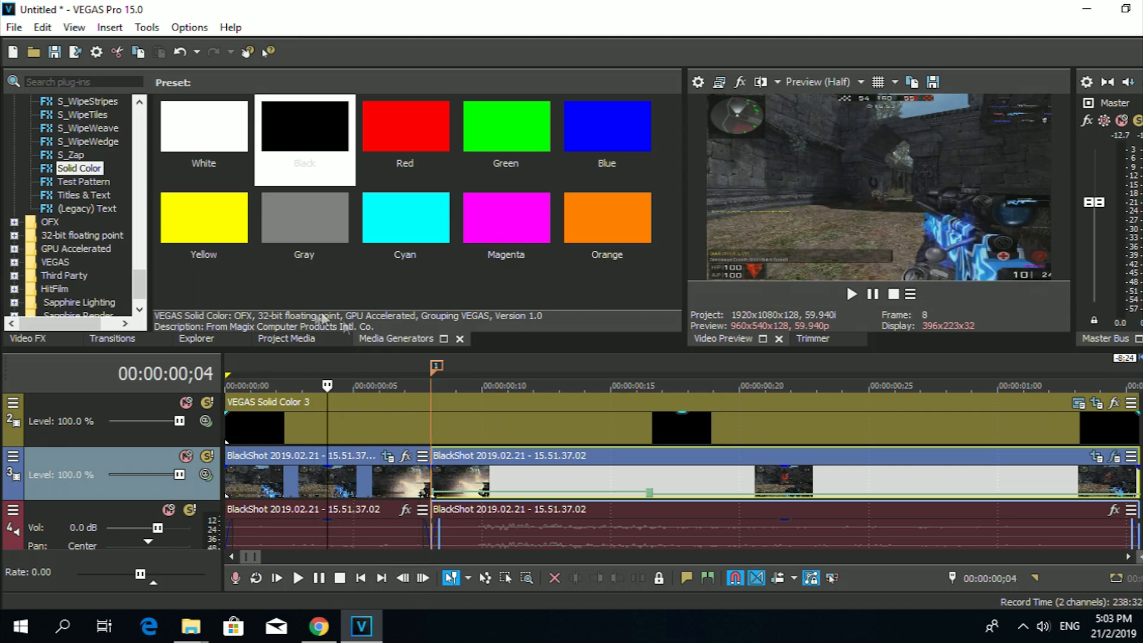
pyautogui.scroll(1, 332, 493)
pyautogui.click(331, 493)
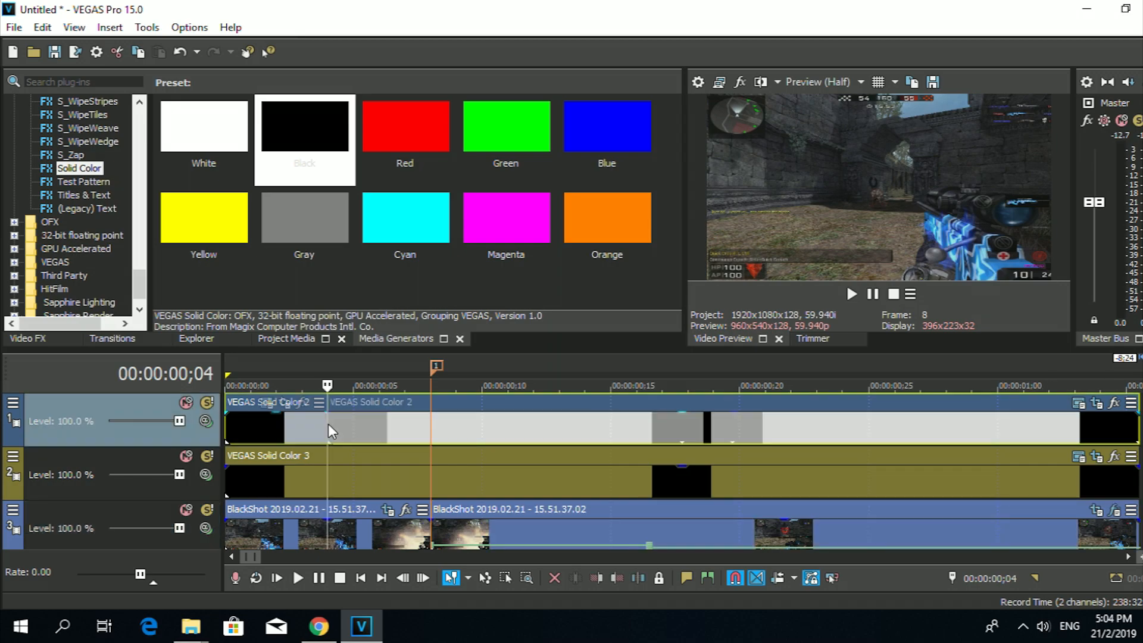
pyautogui.press('s')
pyautogui.moveTo(331, 493); pyautogui.dragTo(718, 483)
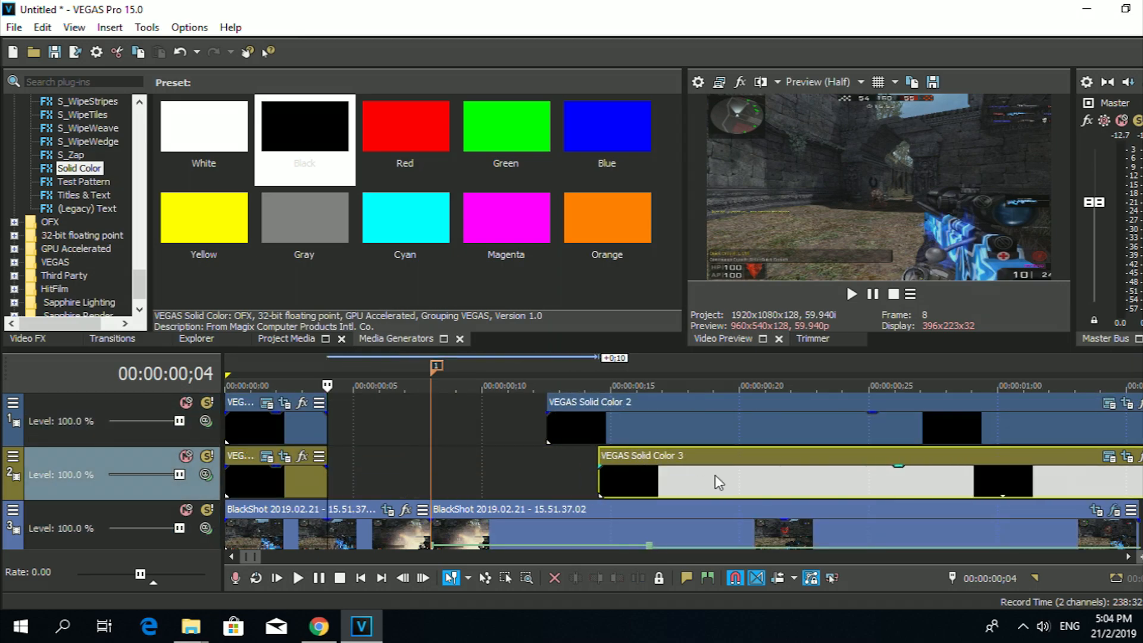
# Check the Pan/Crop framing of track 1's first black event and try lowering its frame at 00:00:00;04
pyautogui.click(230, 428)
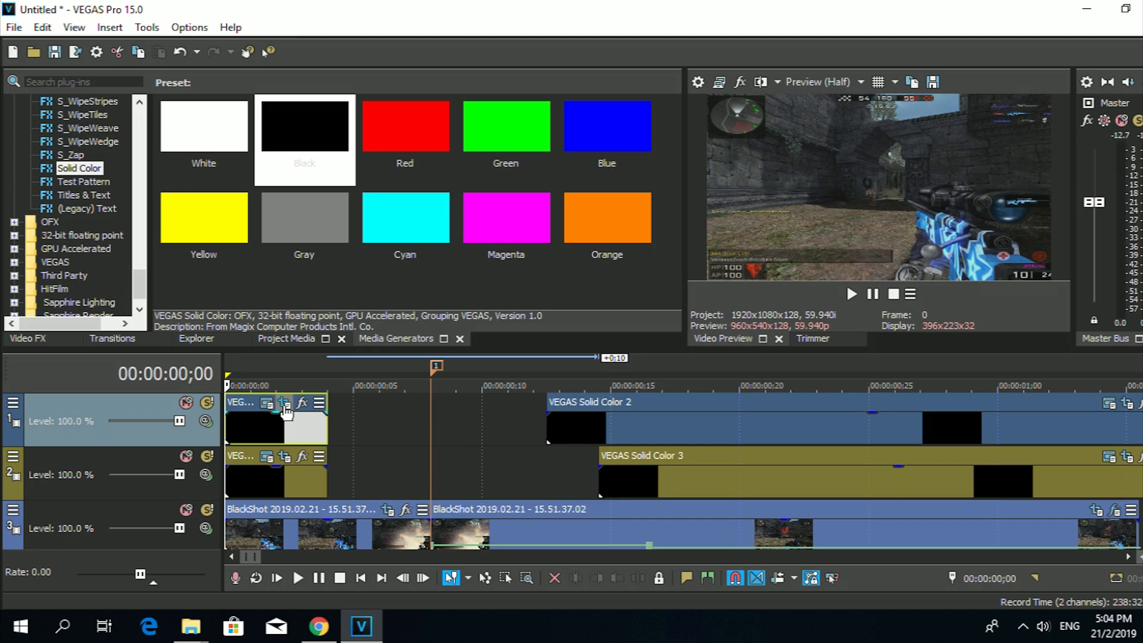
pyautogui.click(284, 405)
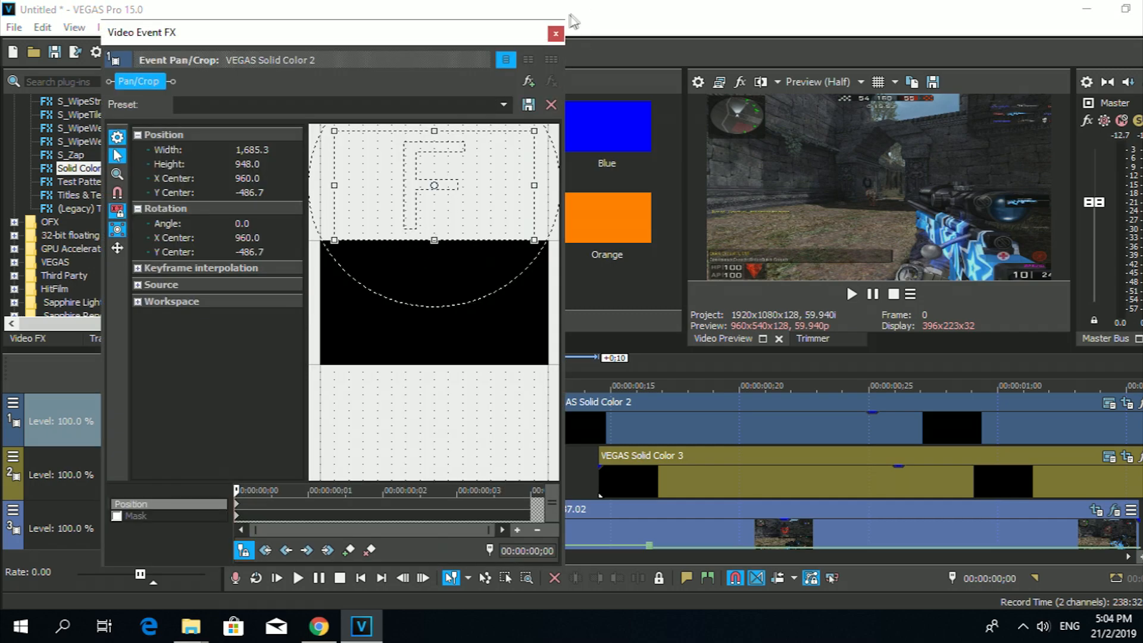
pyautogui.click(555, 33)
pyautogui.click(327, 527)
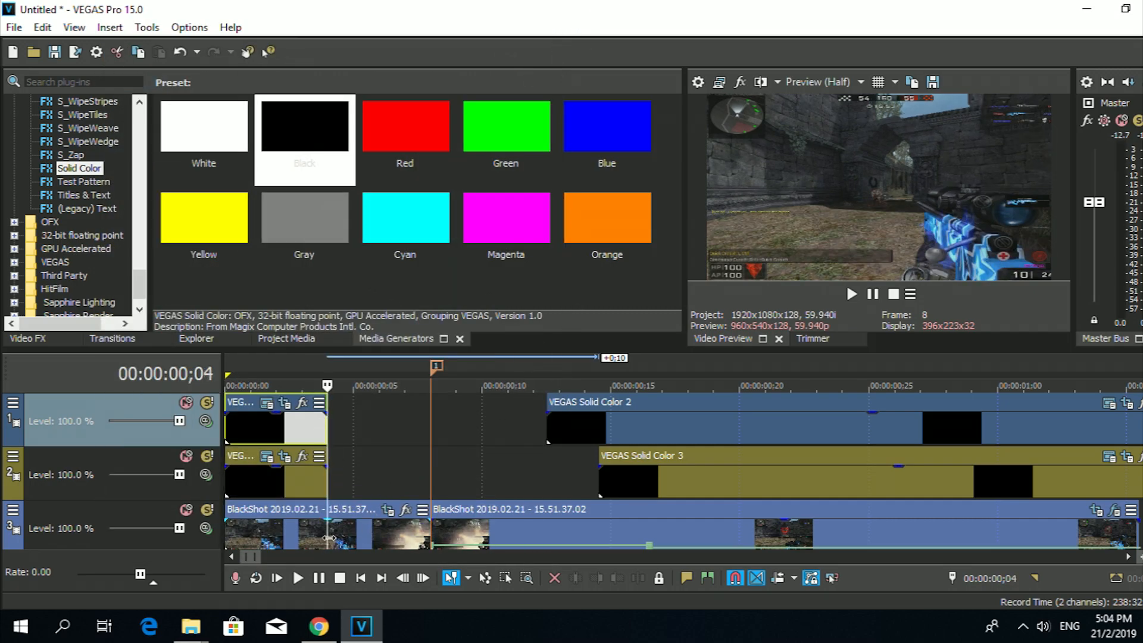
pyautogui.click(285, 403)
pyautogui.moveTo(462, 216); pyautogui.dragTo(455, 244)
pyautogui.click(556, 33)
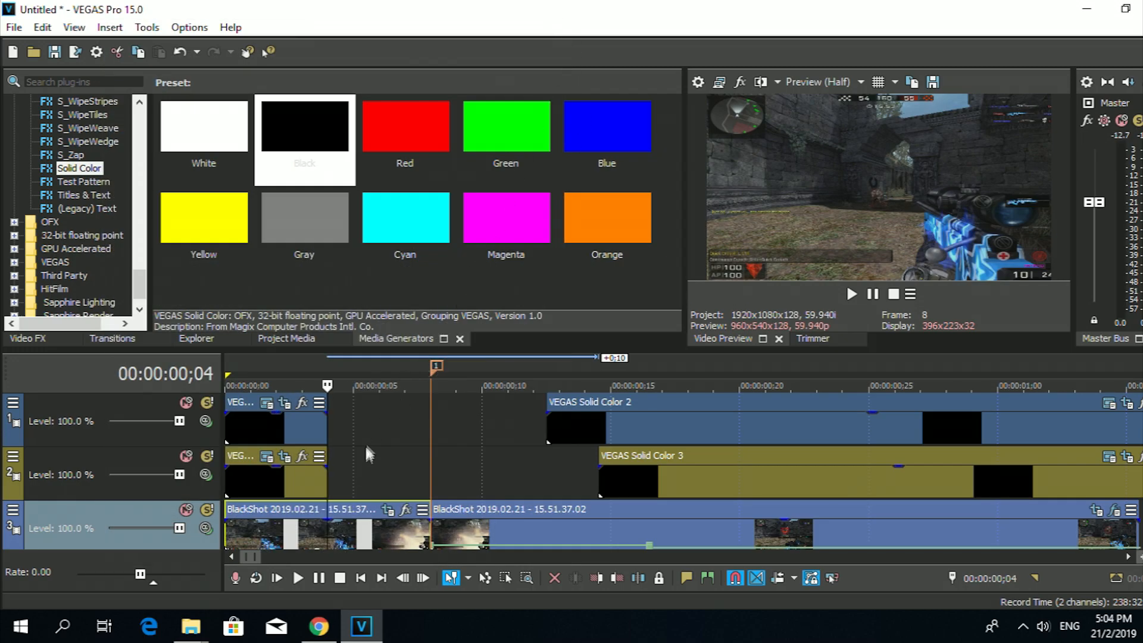
# Extend the opening black events on tracks 1 and 2 to the gunshot marker and place a marker at 00:00:00;04
pyautogui.scroll(3, 368, 488)
pyautogui.click(435, 427)
pyautogui.moveTo(434, 427); pyautogui.dragTo(630, 444)
pyautogui.press('m')
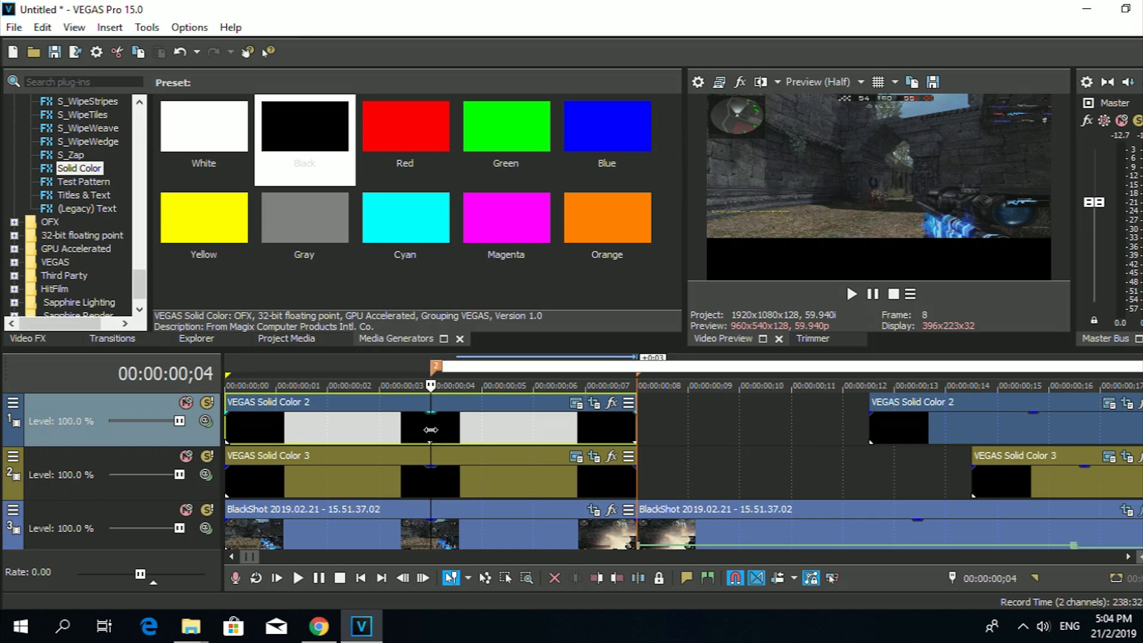
# Keyframe the Pan/Crop frame of track 1's opening black event at 00:00:00;07 to a Y center of about -325
pyautogui.press('space')
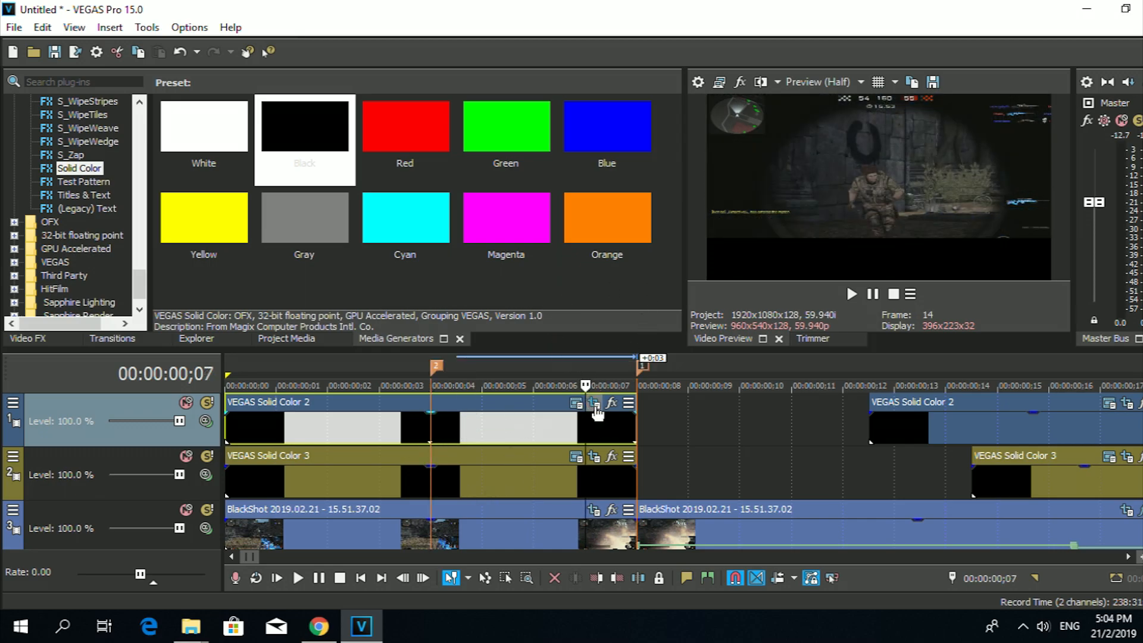
pyautogui.click(594, 404)
pyautogui.moveTo(425, 328); pyautogui.dragTo(466, 244)
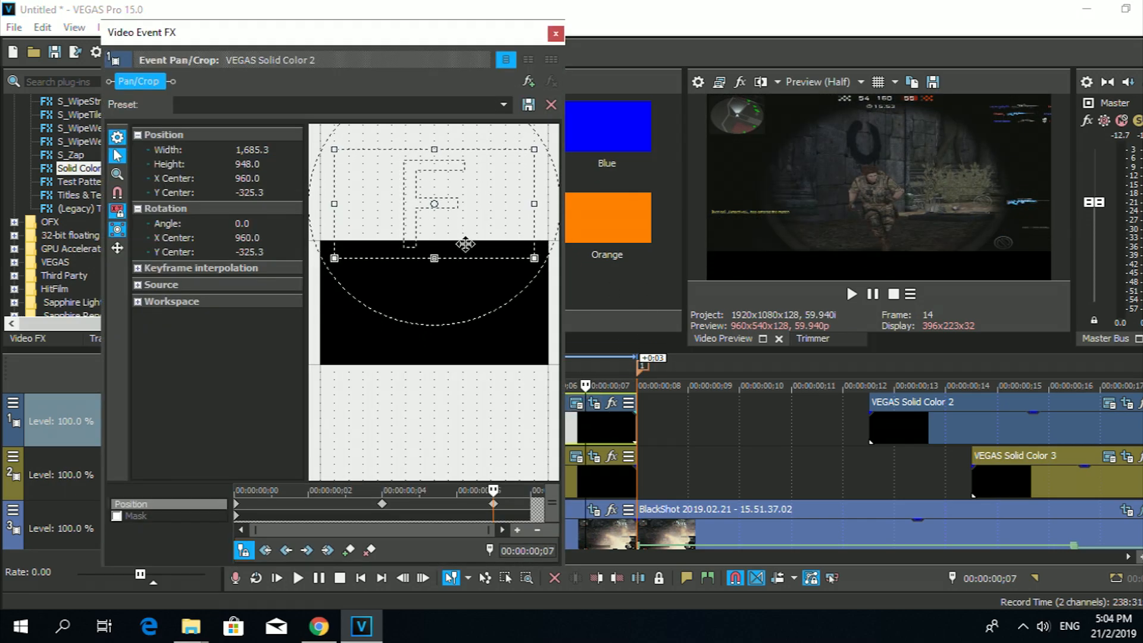
pyautogui.click(562, 31)
# Keyframe the Pan/Crop frame of track 2's opening black event at 00:00:00;07 to about X center 1,019 and Y center 1,405
pyautogui.click(594, 456)
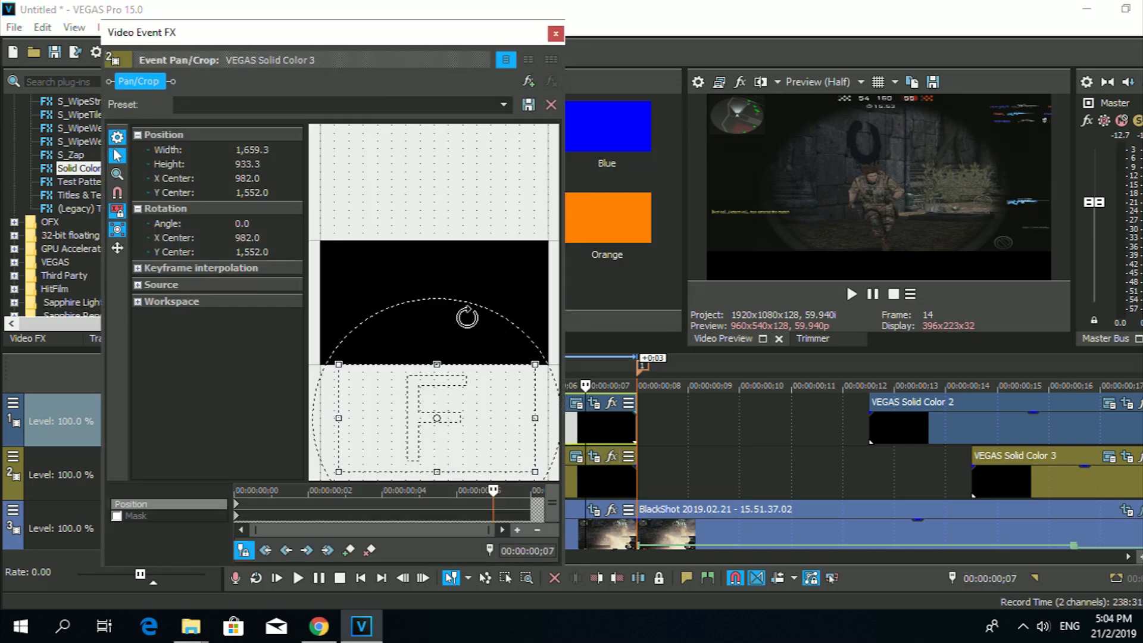
pyautogui.moveTo(462, 387); pyautogui.dragTo(465, 376)
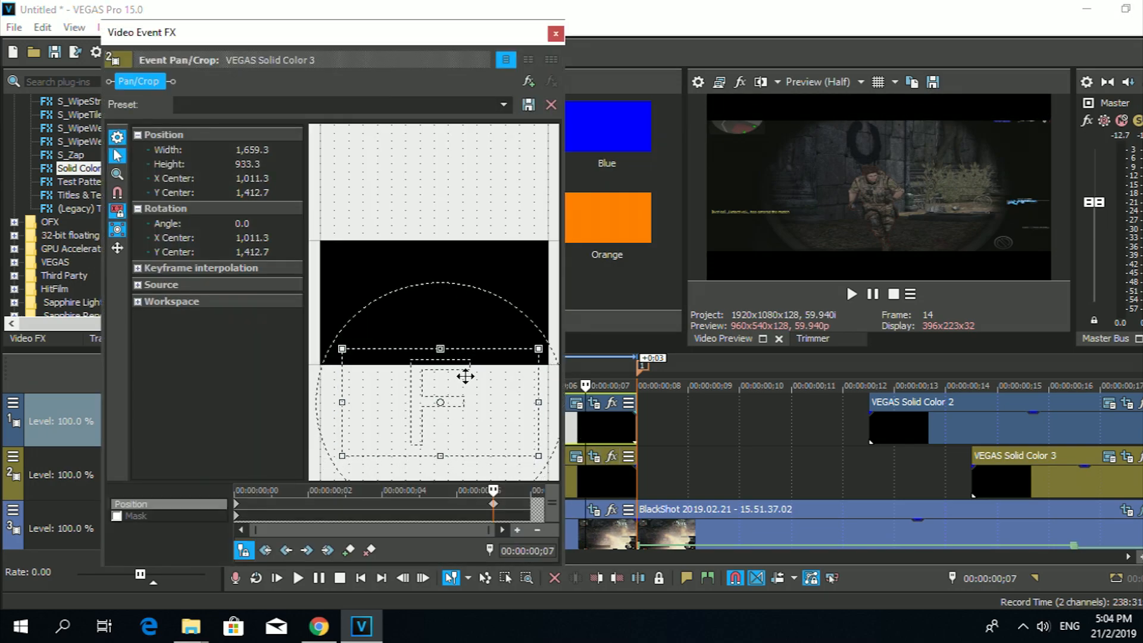
pyautogui.moveTo(466, 376)
pyautogui.mouseDown()
pyautogui.moveTo(467, 363)
pyautogui.moveTo(471, 376)
pyautogui.mouseUp()
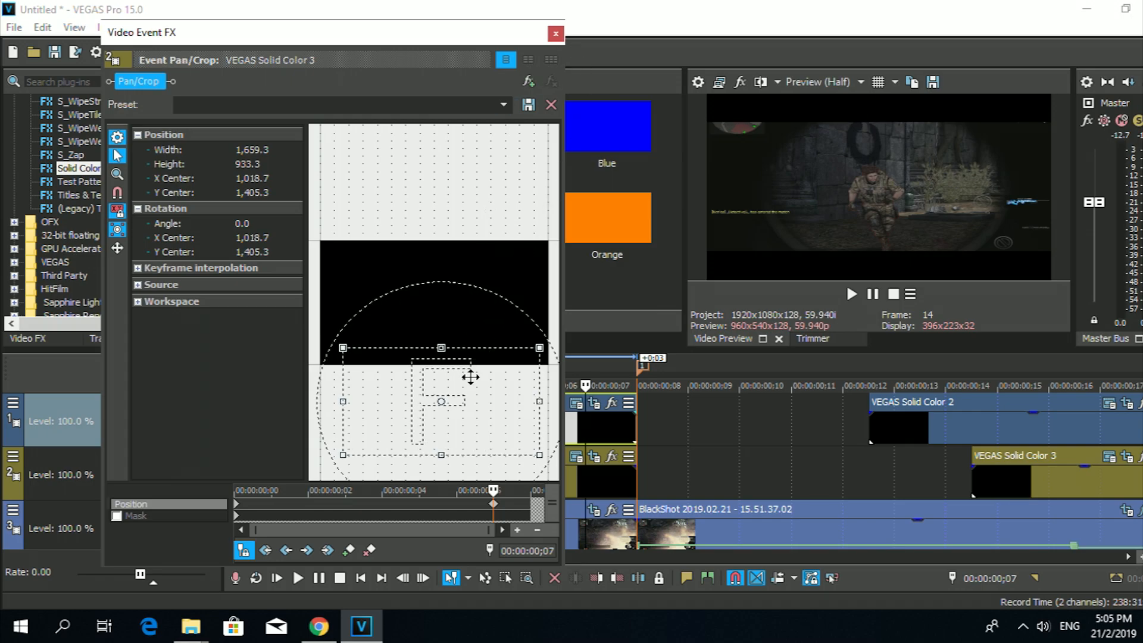
pyautogui.click(555, 34)
# Play the opening from the start several times to check how the black bars slide in
pyautogui.press('space')
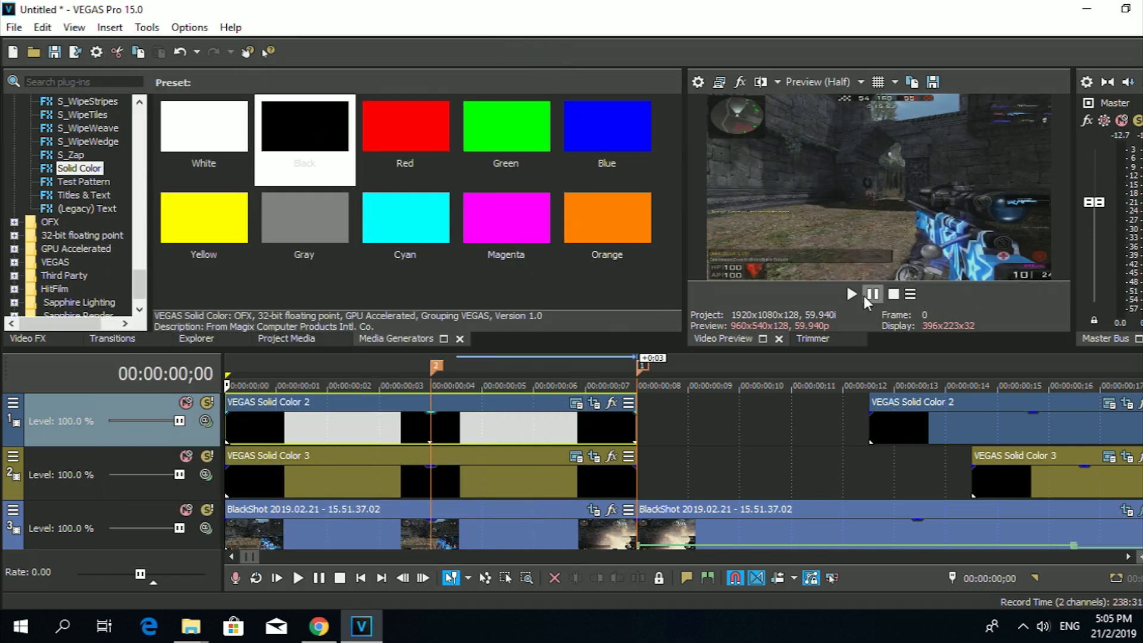
pyautogui.press('space')
pyautogui.scroll(-10, 228, 425)
pyautogui.press('space')
pyautogui.scroll(8, 228, 427)
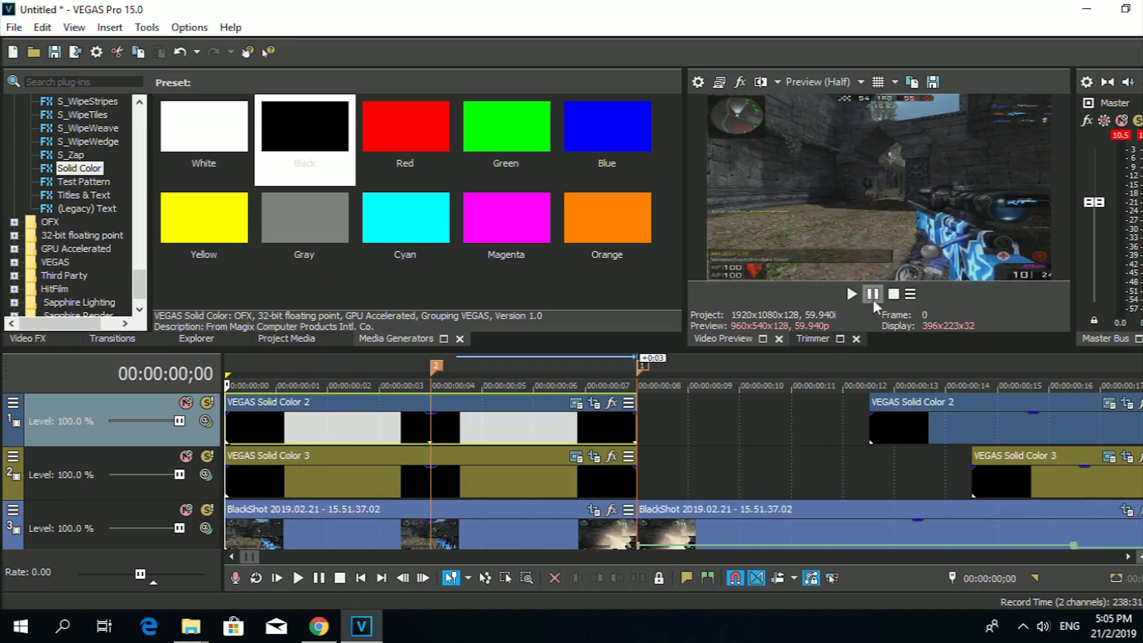
pyautogui.press('space')
pyautogui.press('space')
pyautogui.press('space')
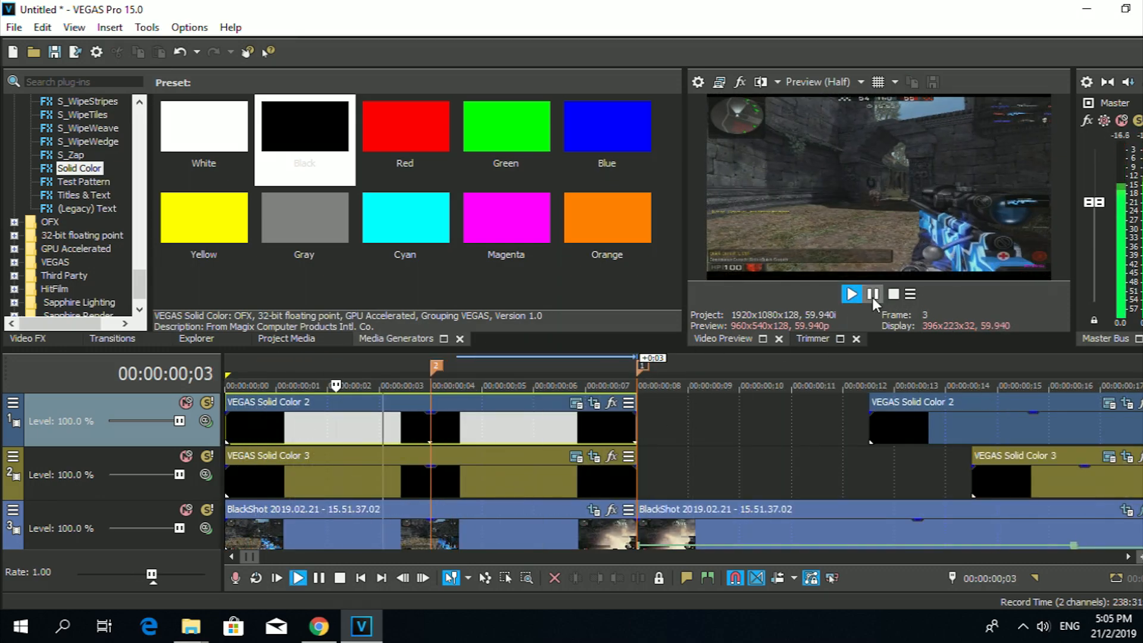
pyautogui.press('space')
# Delete track 1's Pan/Crop keyframe at 00:00:00;04, shift its frame at ;07 to a Y center of about -347, and recheck track 2's framing
pyautogui.click(593, 404)
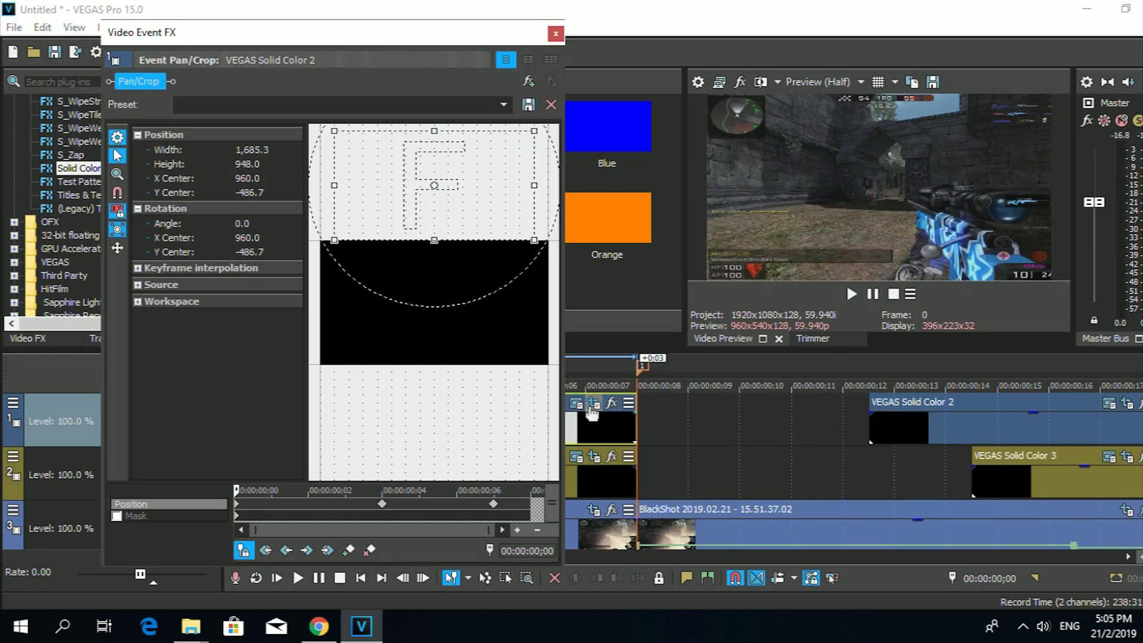
pyautogui.rightClick(383, 505)
pyautogui.click(451, 379)
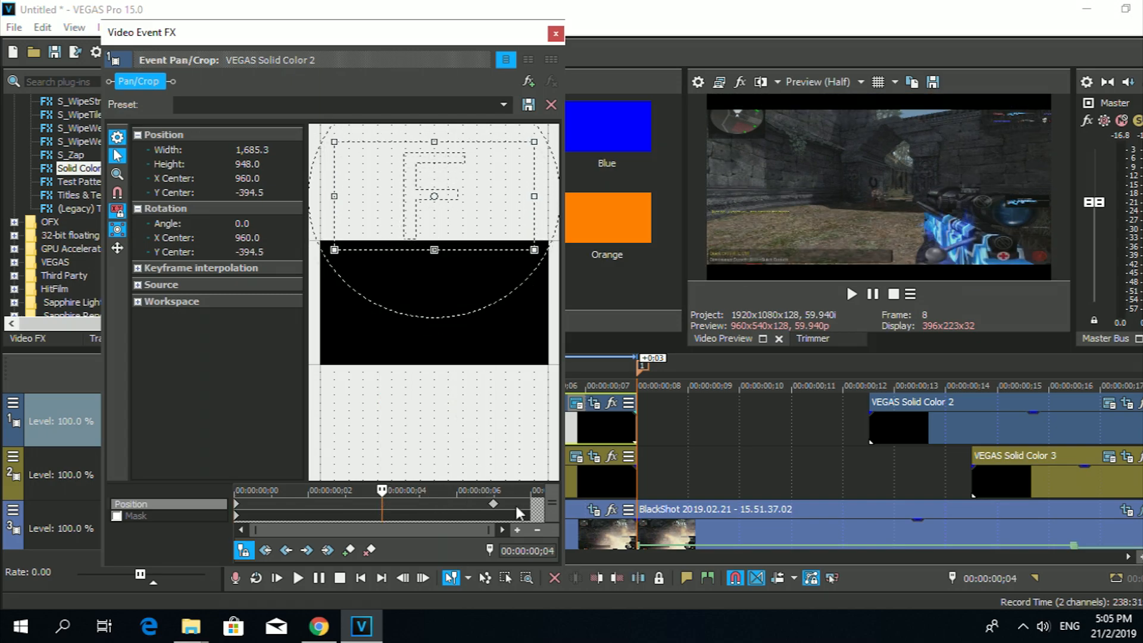
pyautogui.click(495, 504)
pyautogui.moveTo(462, 242); pyautogui.dragTo(464, 239)
pyautogui.click(556, 33)
pyautogui.click(594, 456)
pyautogui.click(555, 33)
# Replay the opening through the gunshot to check the adjusted bar animation
pyautogui.click(851, 294)
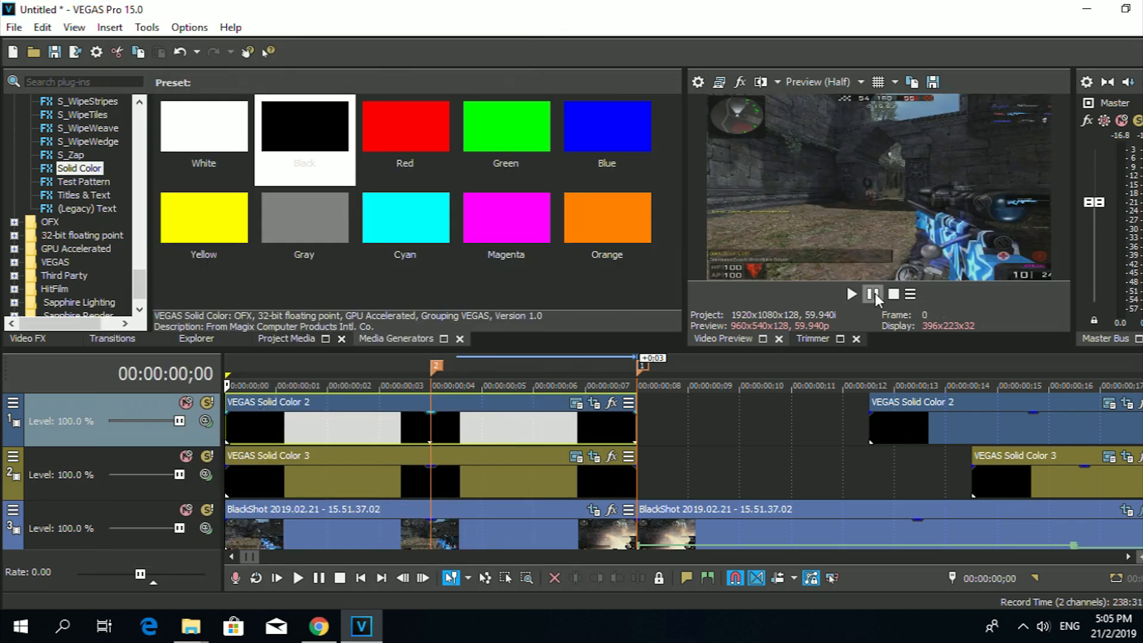
pyautogui.click(873, 294)
pyautogui.click(230, 428)
pyautogui.click(851, 294)
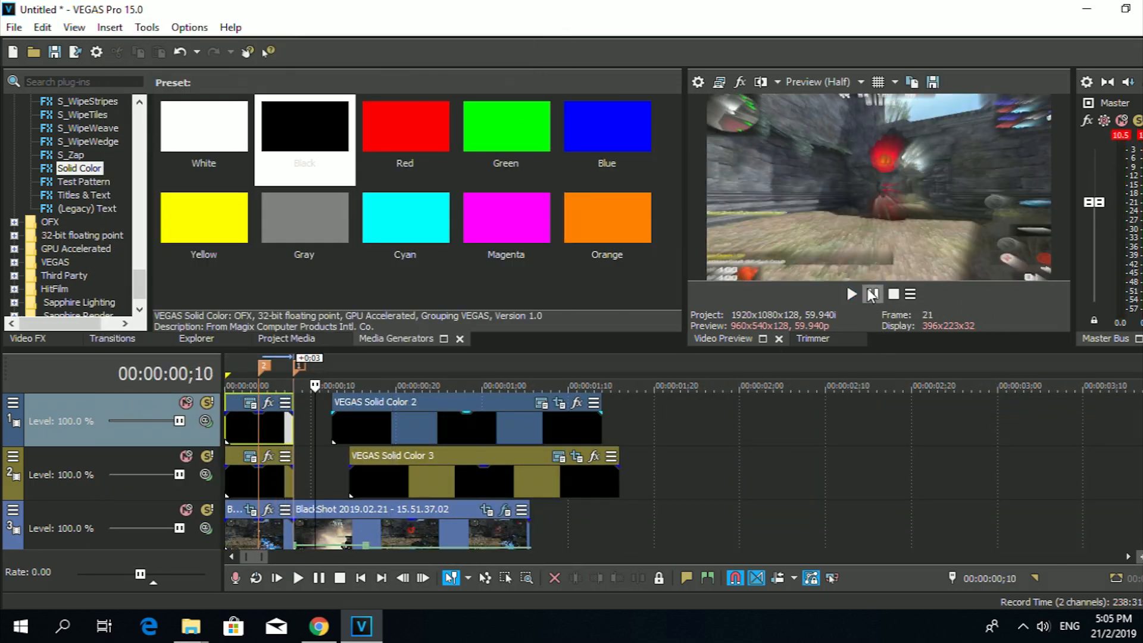
pyautogui.press('space')
# Move the second Pan/Crop keyframe of track 1's opening black event to 00:00:00;05
pyautogui.scroll(8, 513, 390)
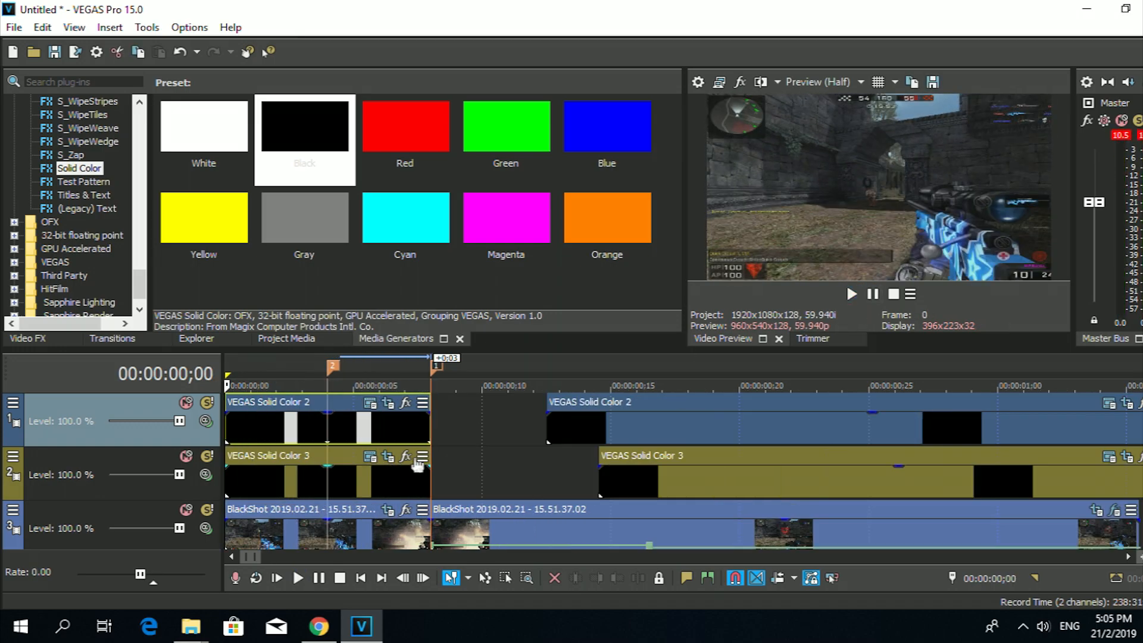
pyautogui.click(464, 387)
pyautogui.click(439, 403)
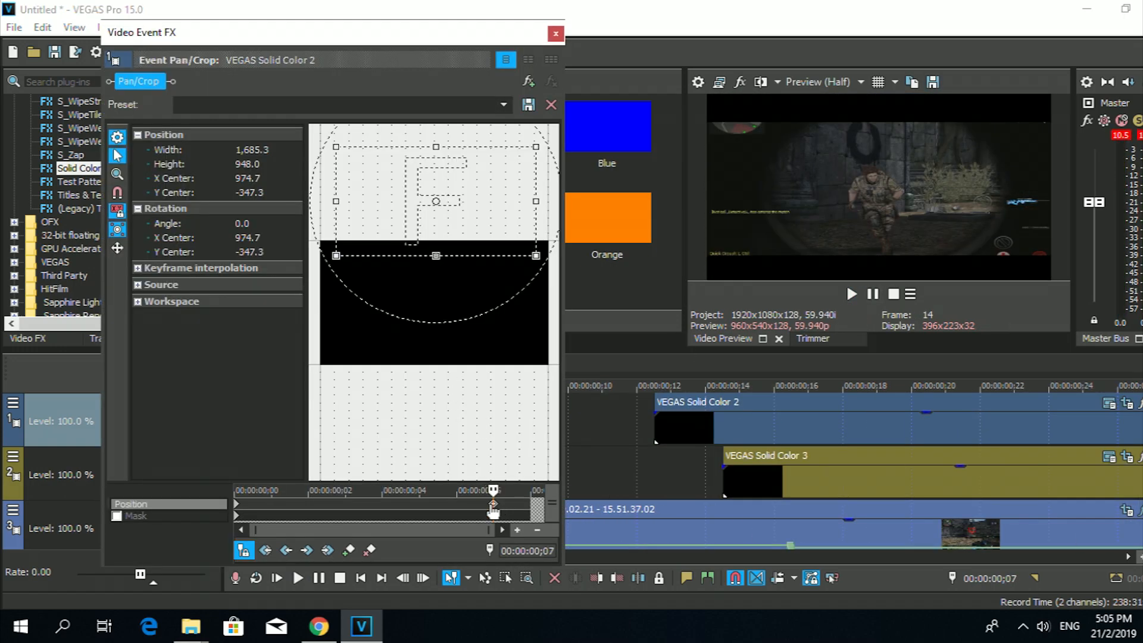
pyautogui.click(456, 506)
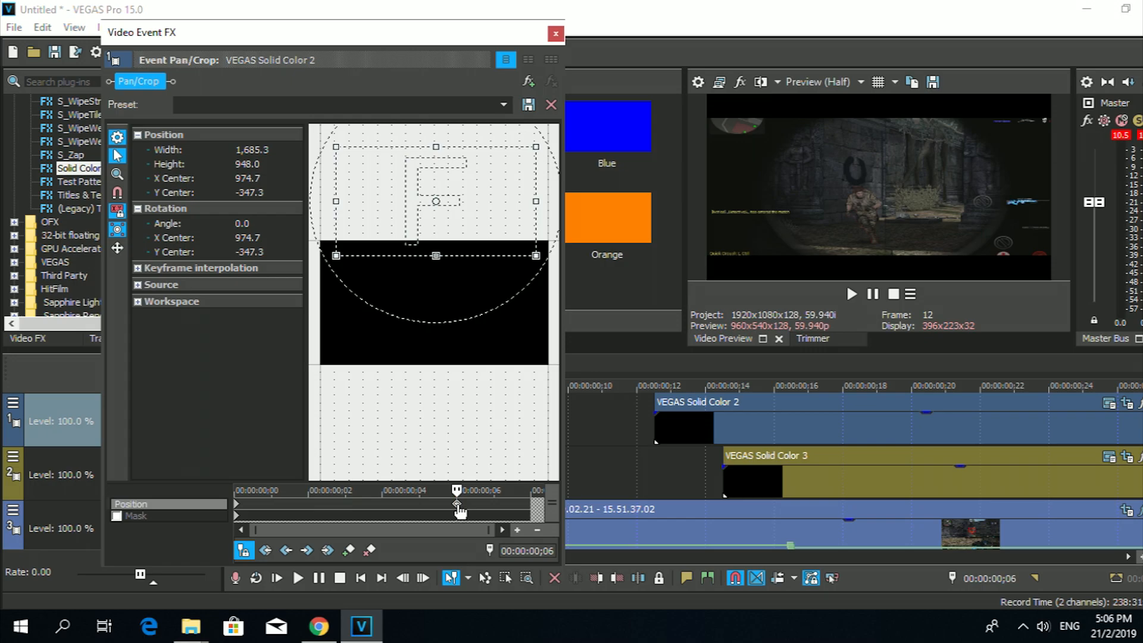
pyautogui.click(438, 508)
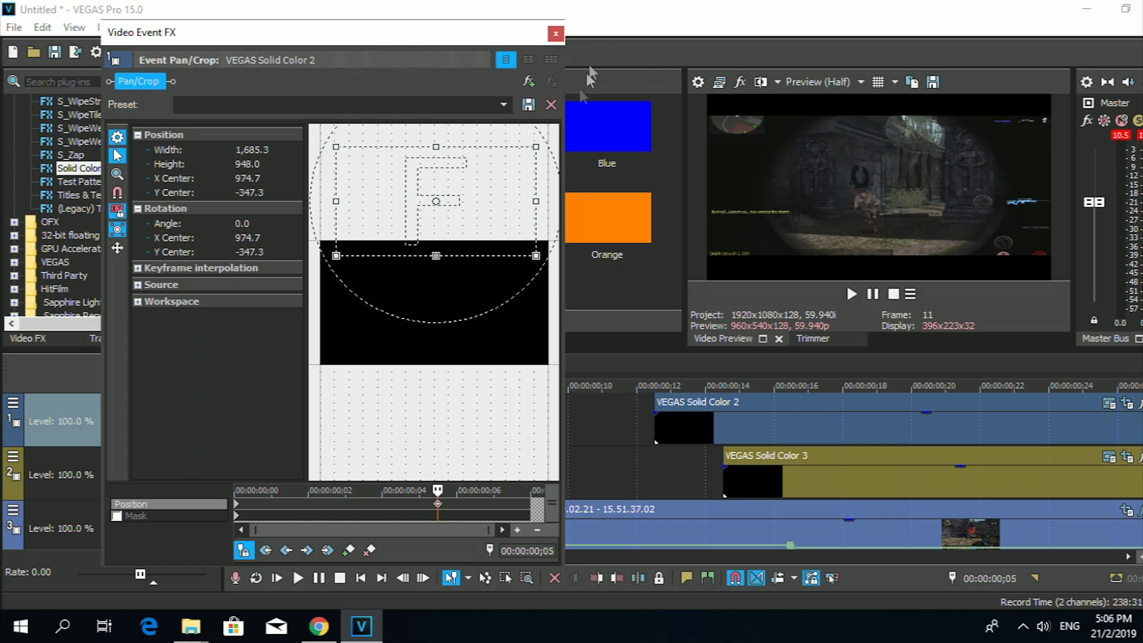
pyautogui.click(555, 34)
# Move the second Pan/Crop keyframe of track 2's opening black event to 00:00:00;05
pyautogui.click(487, 417)
pyautogui.click(494, 508)
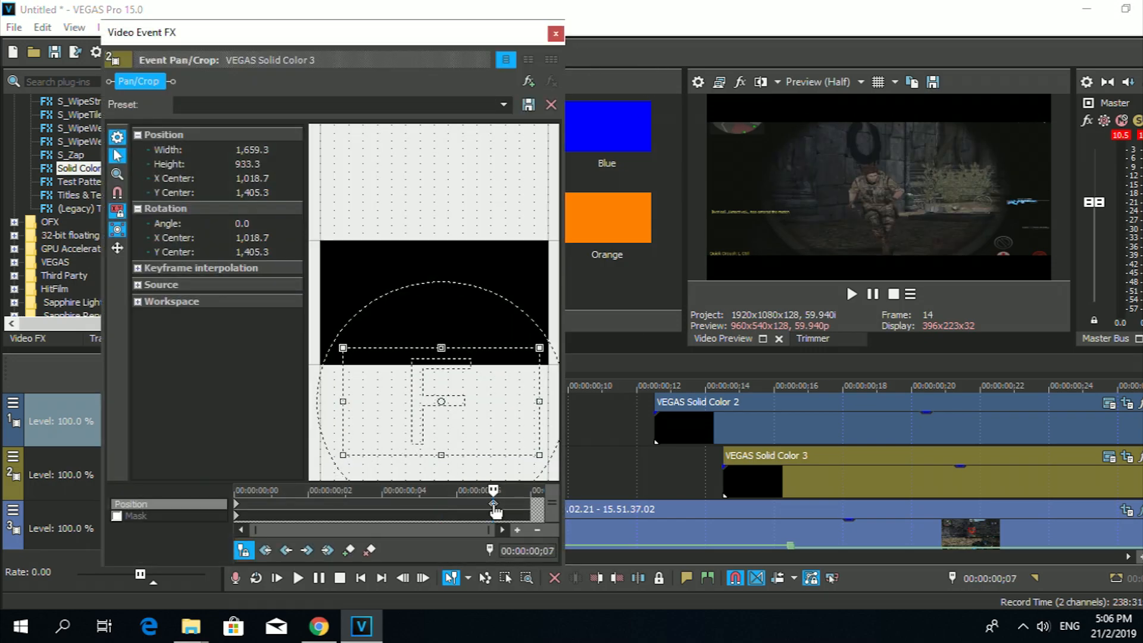
pyautogui.click(439, 508)
pyautogui.click(556, 34)
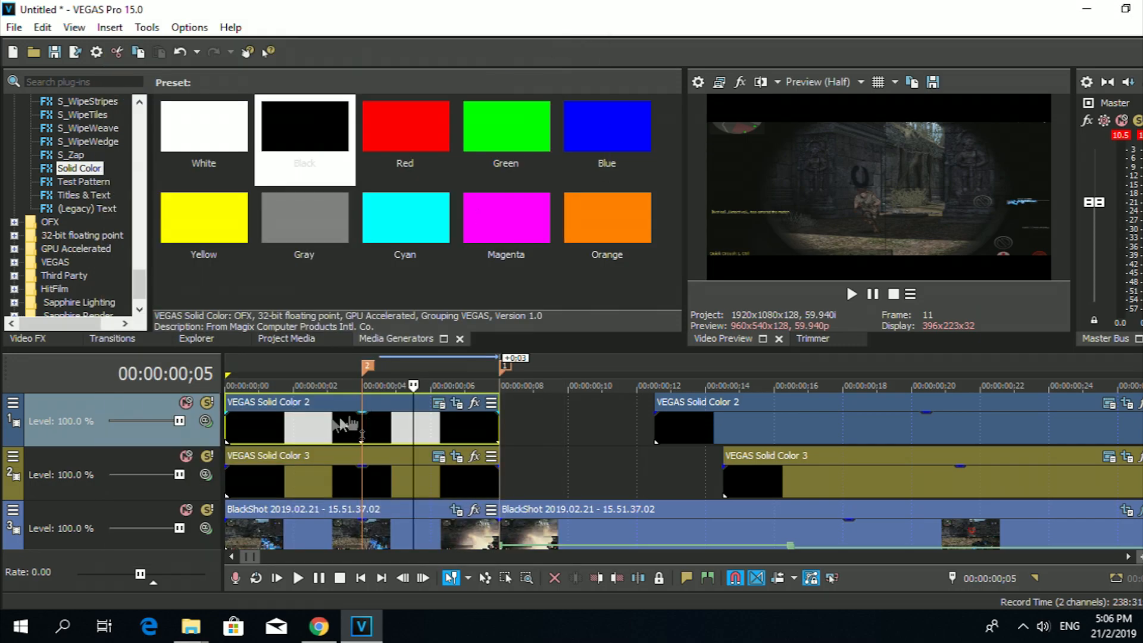
# Play the opening from the start to judge the speed of the bars
pyautogui.click(226, 425)
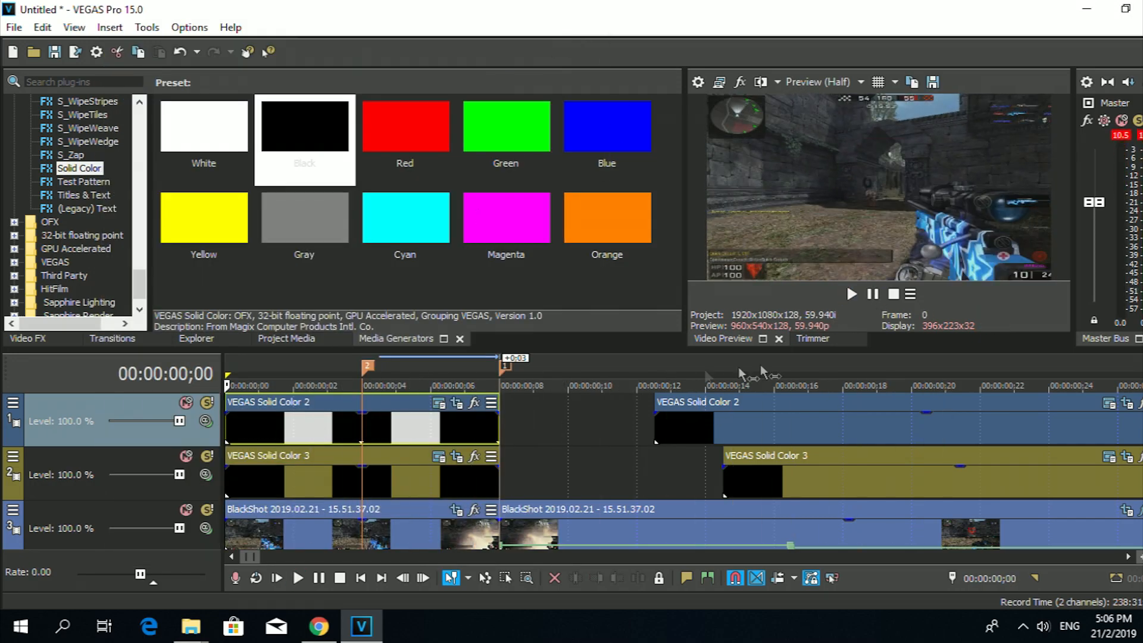
pyautogui.click(873, 294)
pyautogui.click(873, 294)
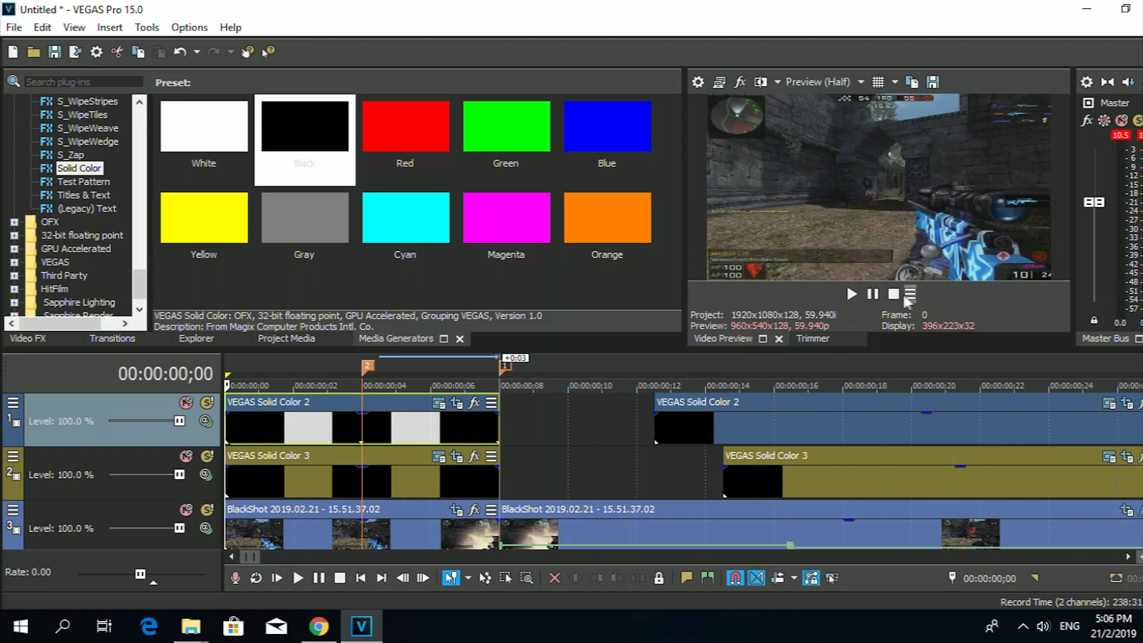
pyautogui.click(875, 295)
pyautogui.click(228, 425)
pyautogui.press('space')
pyautogui.press('space')
# Move the second Pan/Crop keyframe of track 1's opening black event to 00:00:00;04
pyautogui.press('2')
pyautogui.click(457, 403)
pyautogui.moveTo(441, 510); pyautogui.dragTo(387, 510)
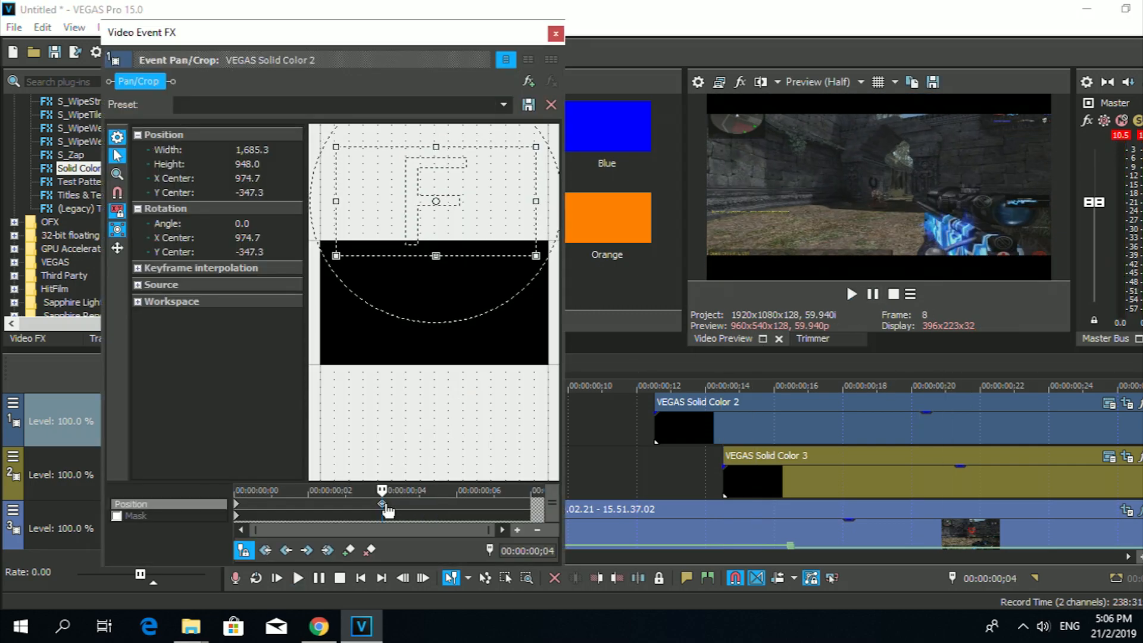
pyautogui.click(555, 34)
# Move the second Pan/Crop keyframe of track 2's opening black event to 00:00:00;04 and replay the opening
pyautogui.click(456, 458)
pyautogui.moveTo(440, 511); pyautogui.dragTo(383, 505)
pyautogui.click(556, 34)
pyautogui.click(244, 431)
pyautogui.press('space')
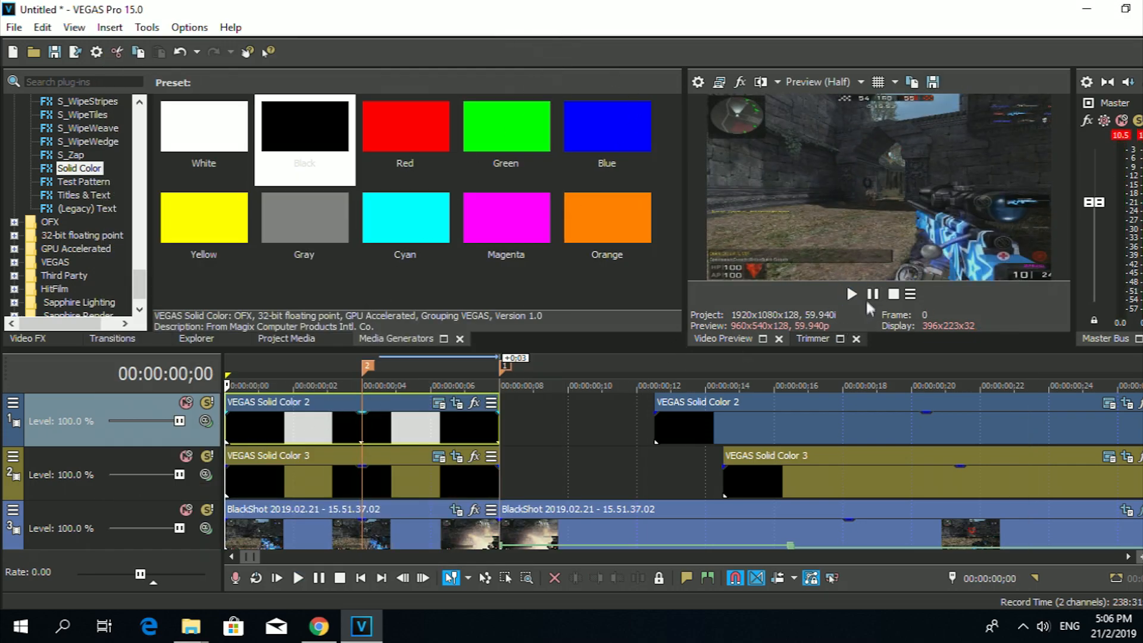
# Delete the leftover cut-off black events beyond the gunshot marker on tracks 1 and 2
pyautogui.scroll(-2, 484, 459)
pyautogui.hotkey('ctrl', 'z')
pyautogui.hotkey('ctrl', 'z')
pyautogui.hotkey('ctrl', 'z')
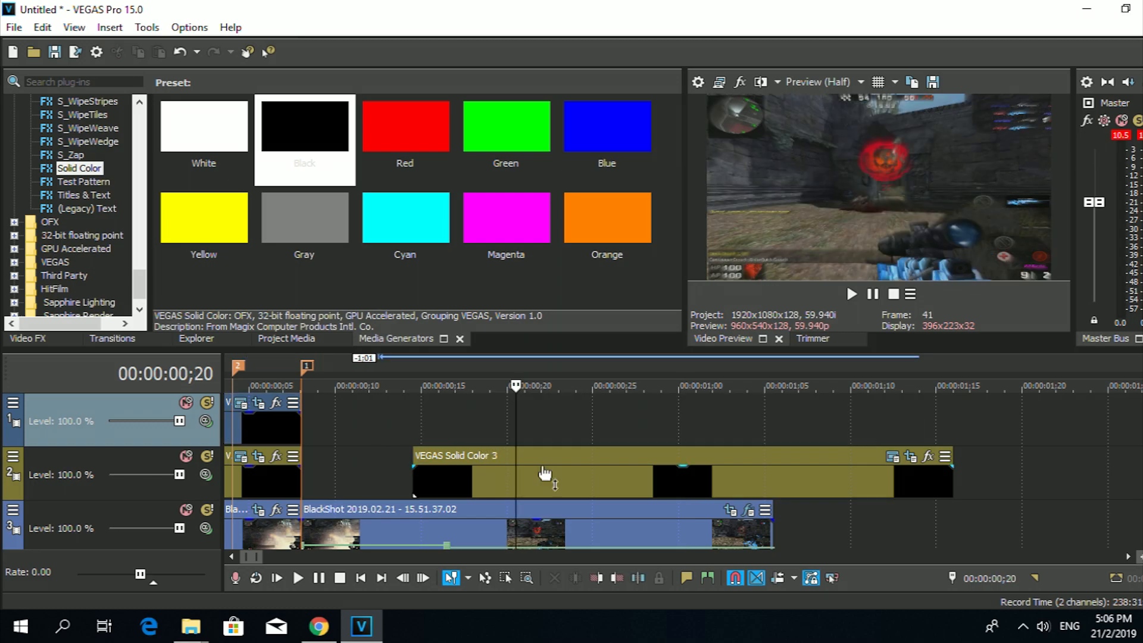
# Play the whole edit from the start to review the finished result
pyautogui.click(852, 294)
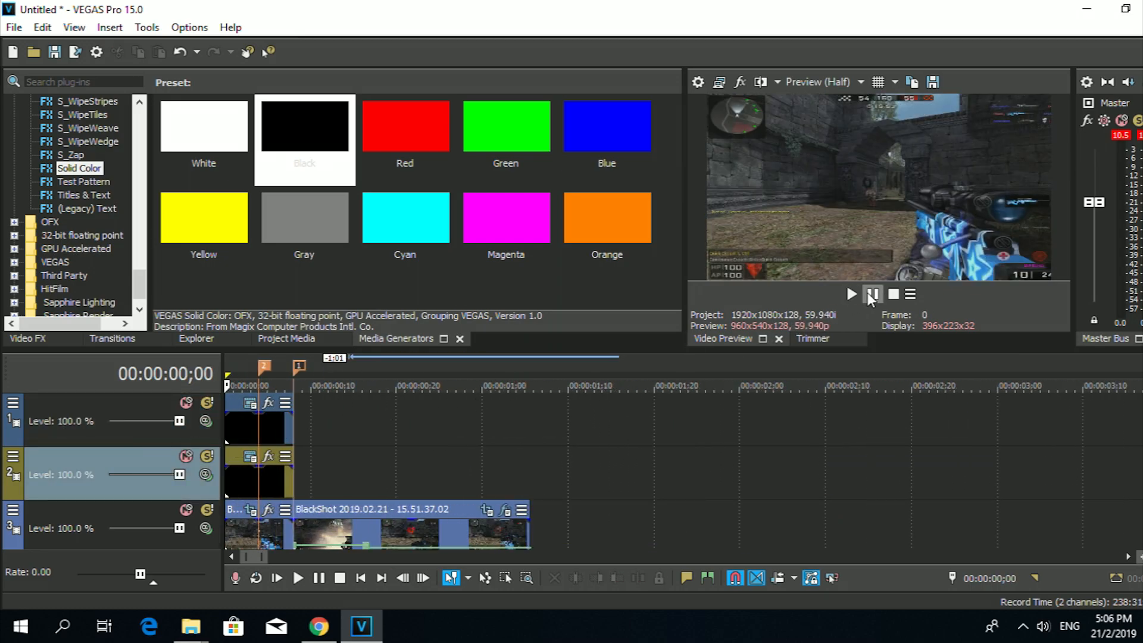
pyautogui.click(852, 293)
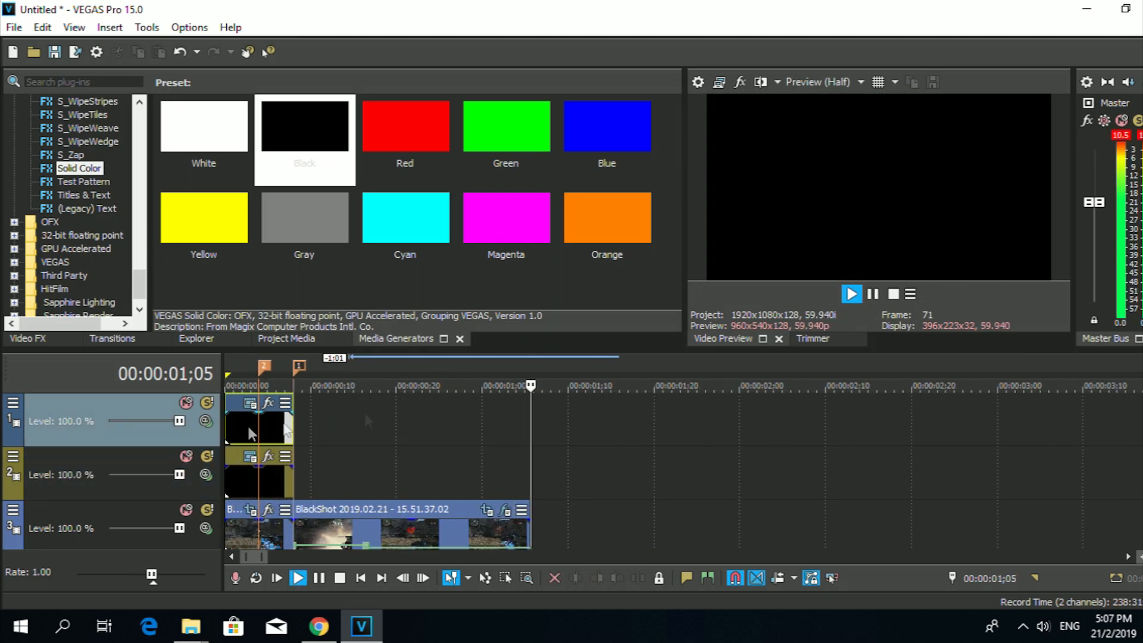
pyautogui.press('space')
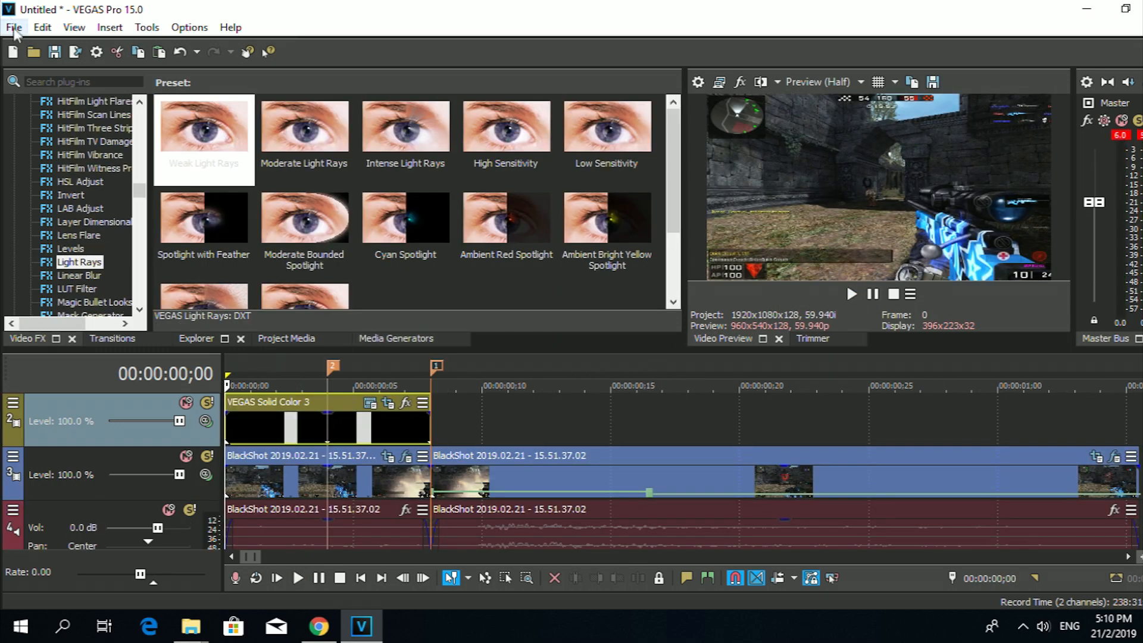
# Render the project as Test in MAGIX AVC/AAC MP4 format with the youtubeHSD template to the Desktop folder
pyautogui.click(14, 27)
pyautogui.click(104, 123)
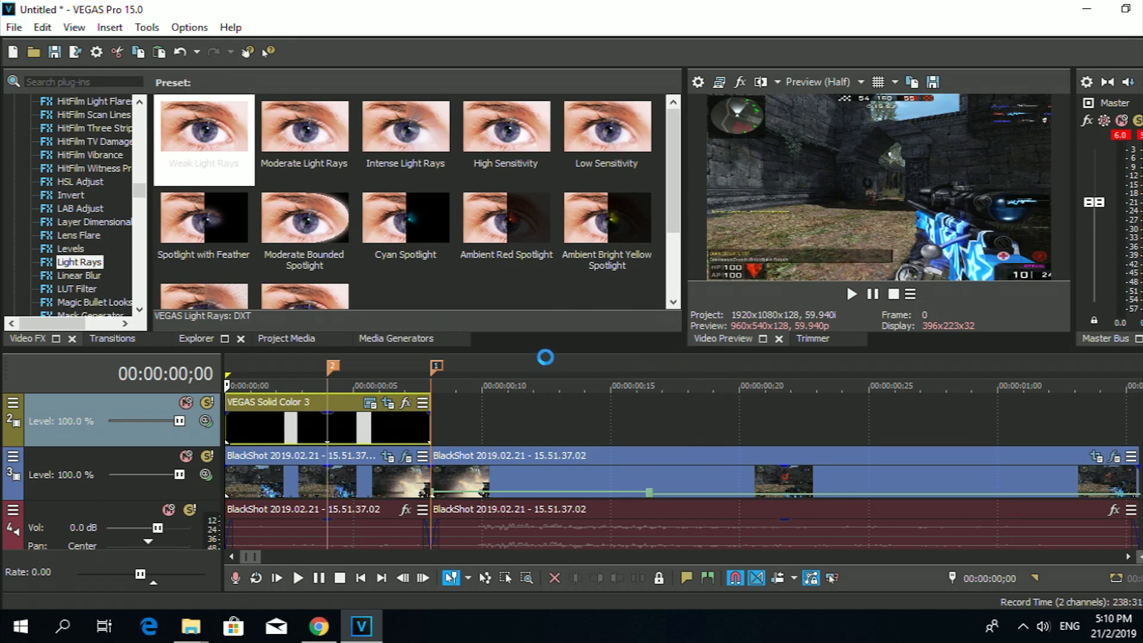
pyautogui.scroll(-3, 449, 192)
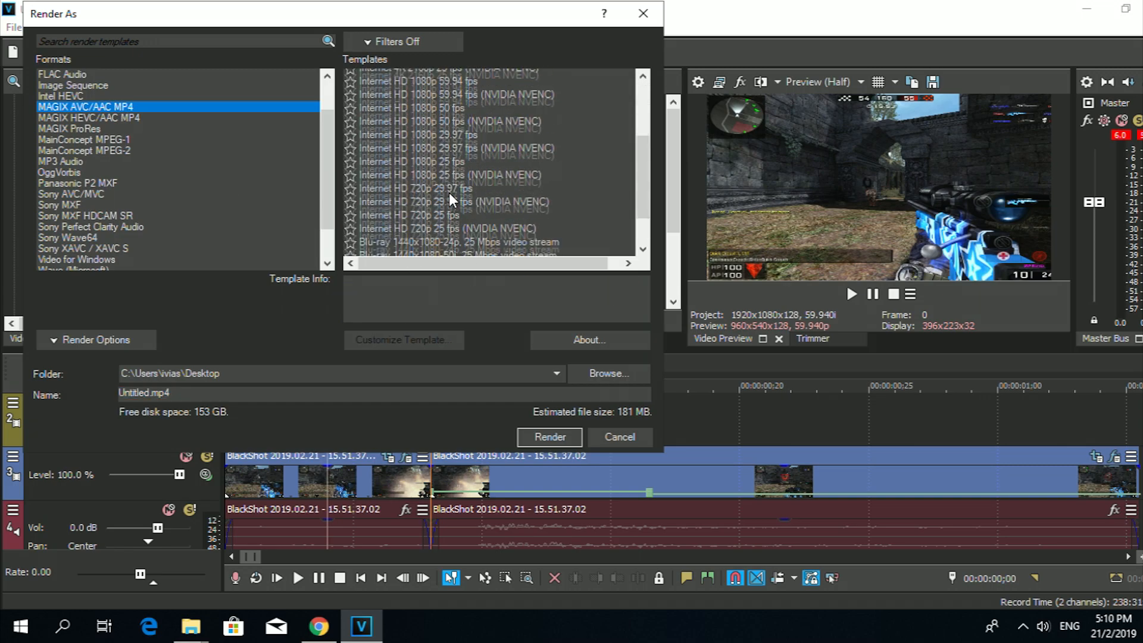
pyautogui.click(405, 248)
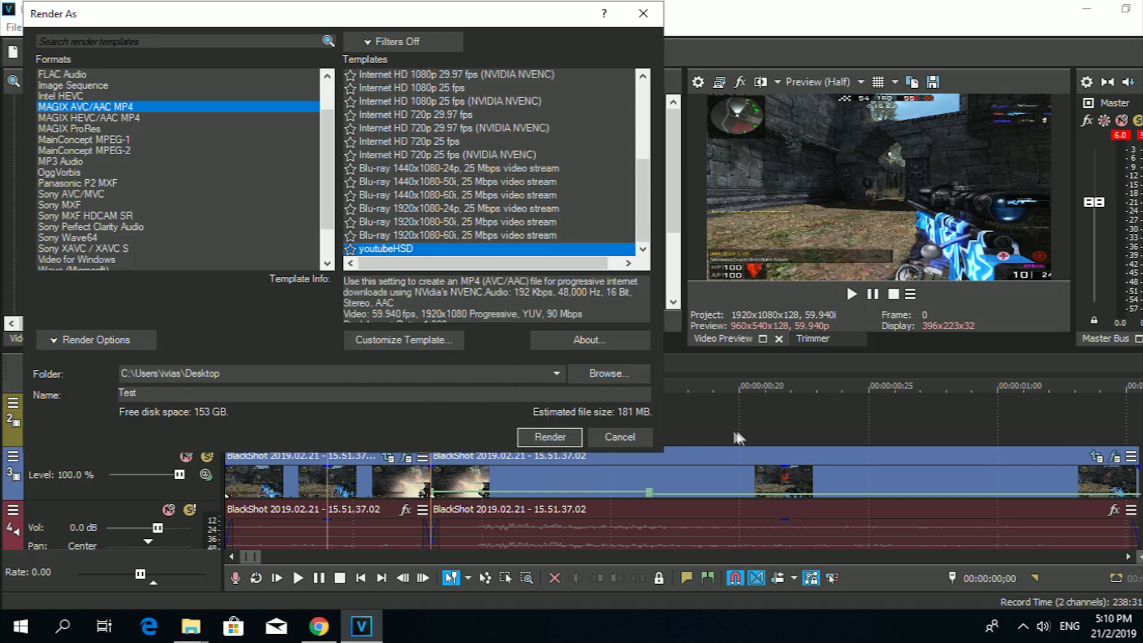
pyautogui.click(544, 437)
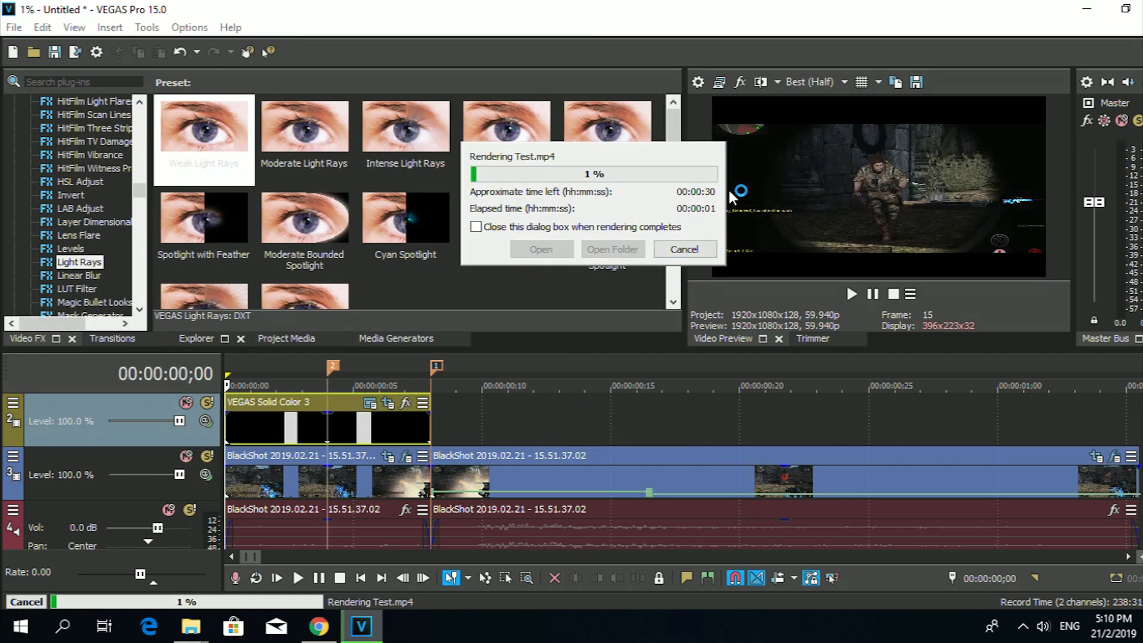